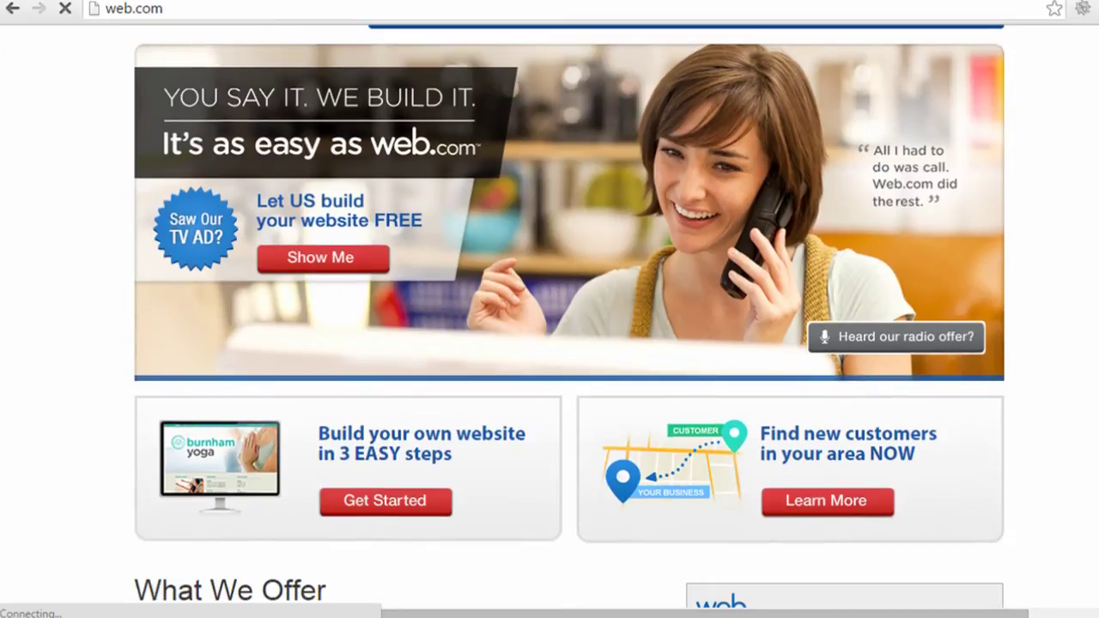
# - Open web.com's Do It Yourself 'Creating a Unique Website Is Easy' page from the Websites menu
pyautogui.scroll(3, 840, 107)
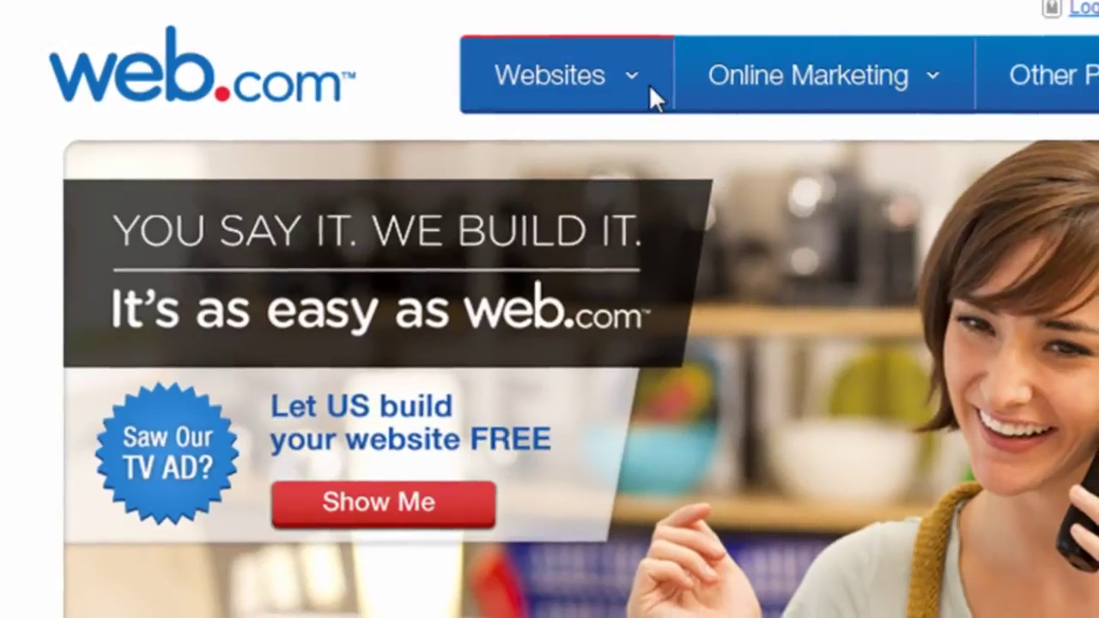
pyautogui.moveTo(635, 86)
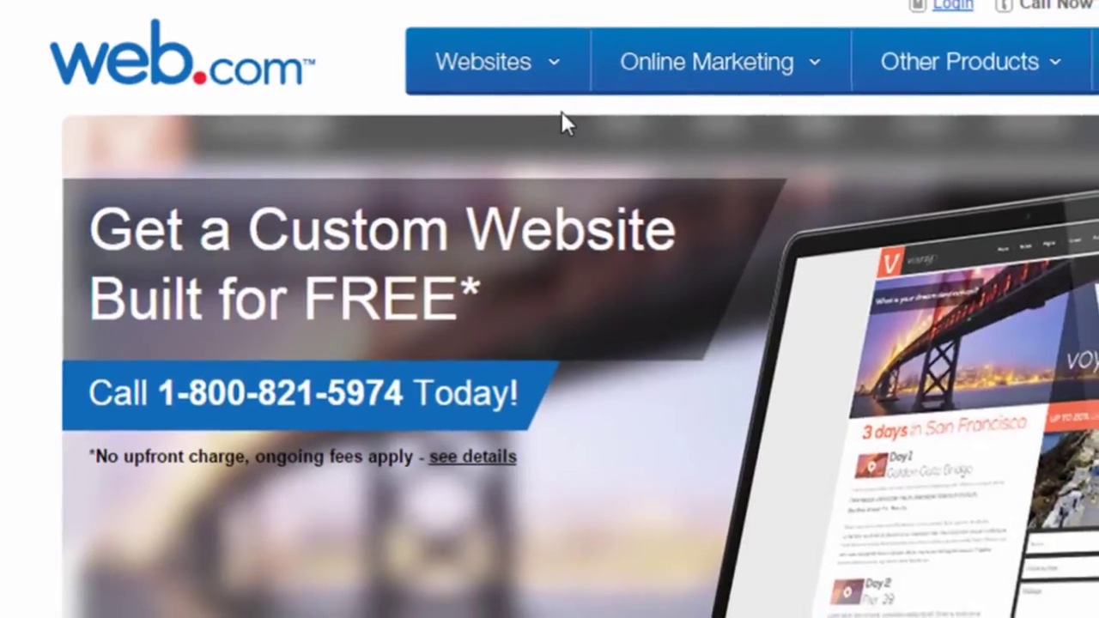
pyautogui.click(562, 64)
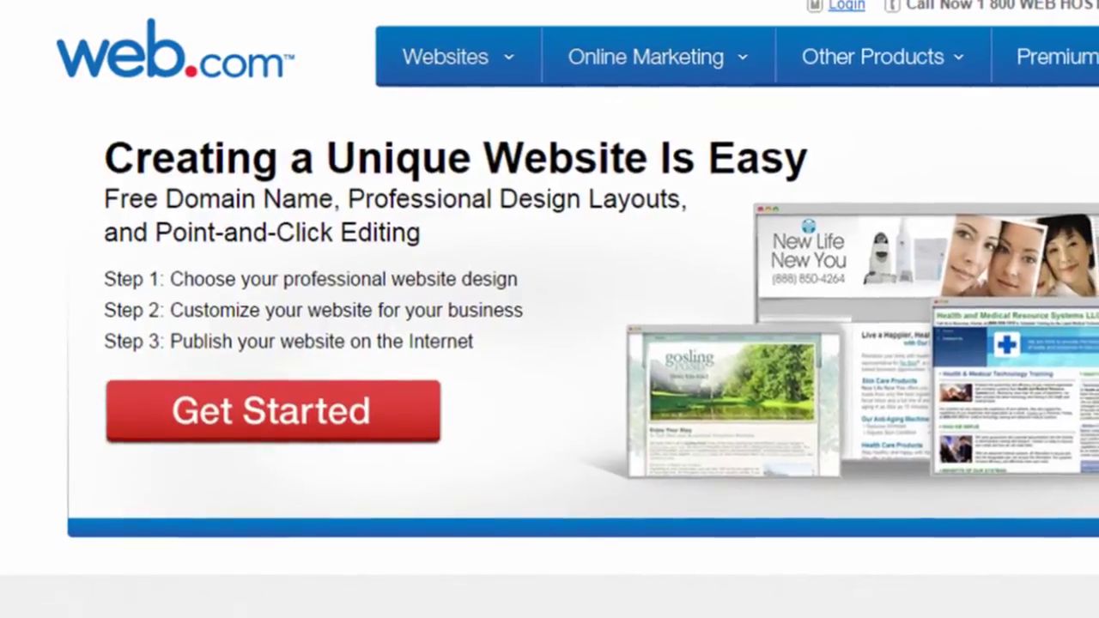
# - Preview the first sample layout in the layouts carousel, then step through three more
pyautogui.scroll(-4, 550, 309)
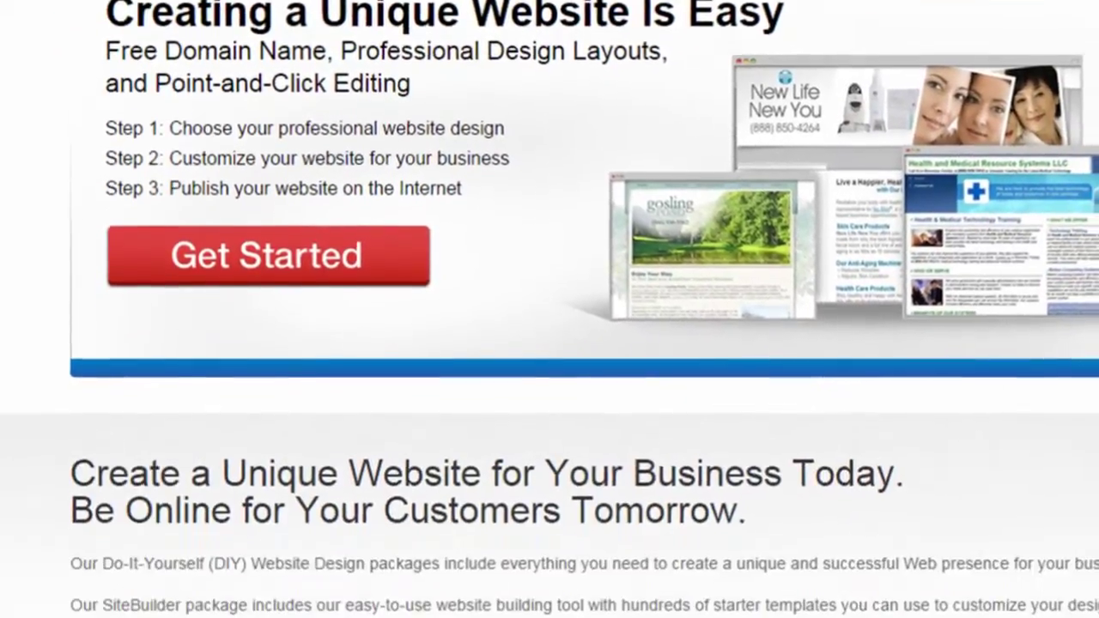
pyautogui.scroll(-5, 549, 309)
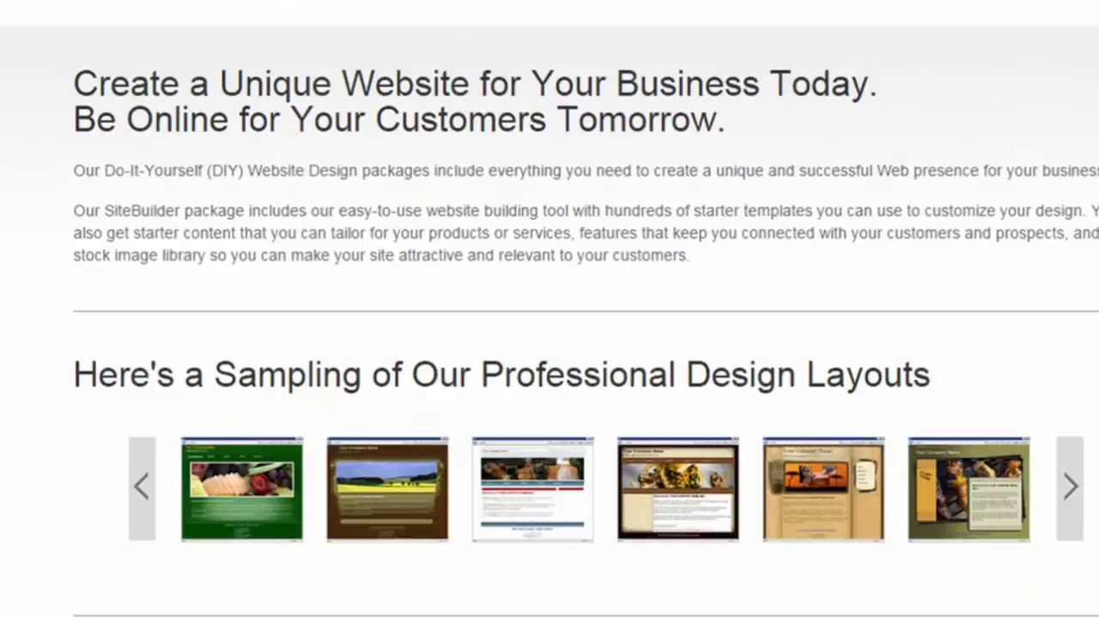
pyautogui.scroll(-1, 549, 309)
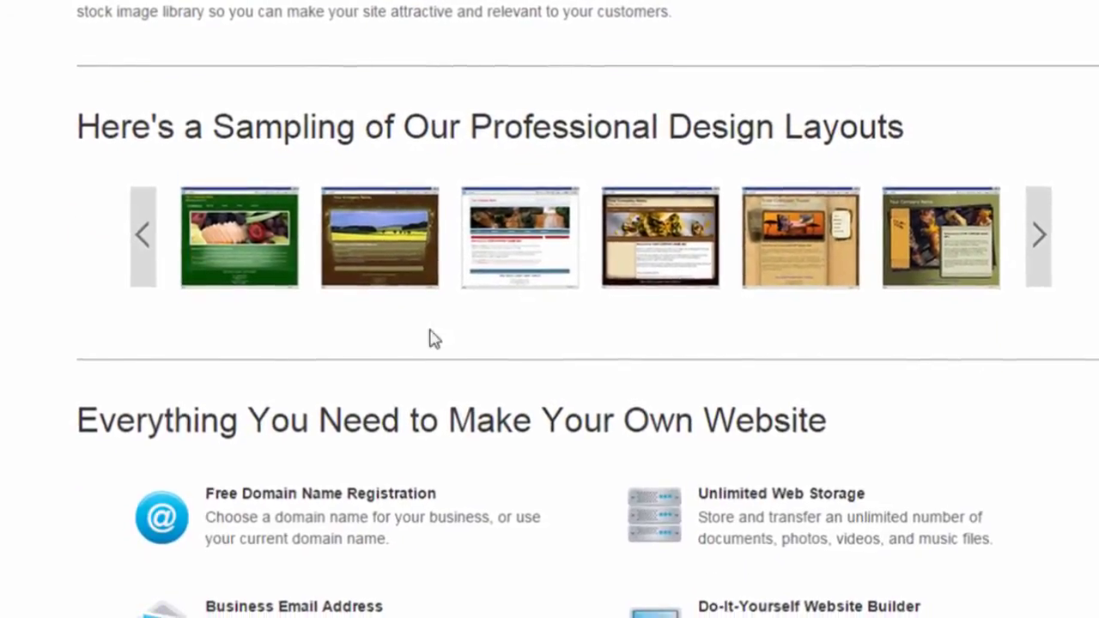
pyautogui.click(260, 269)
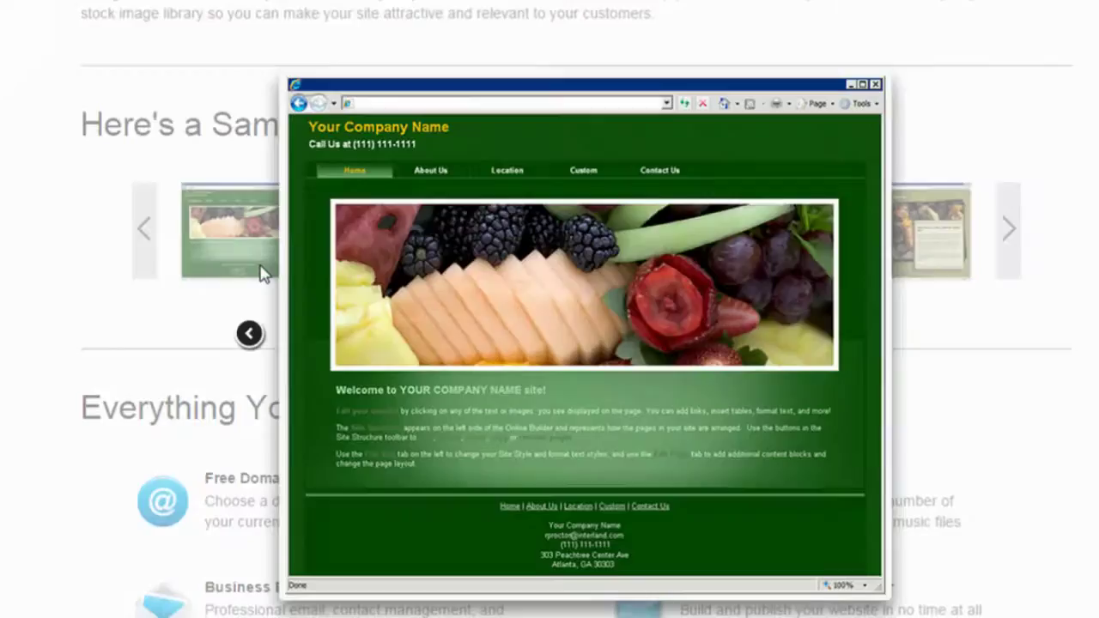
pyautogui.click(904, 331)
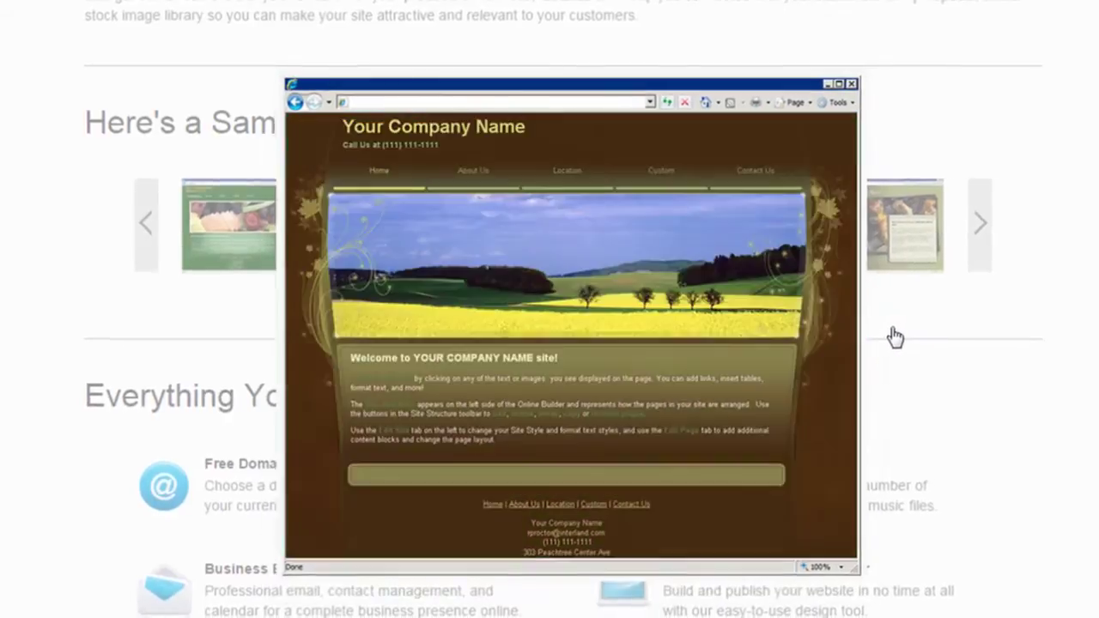
pyautogui.click(881, 323)
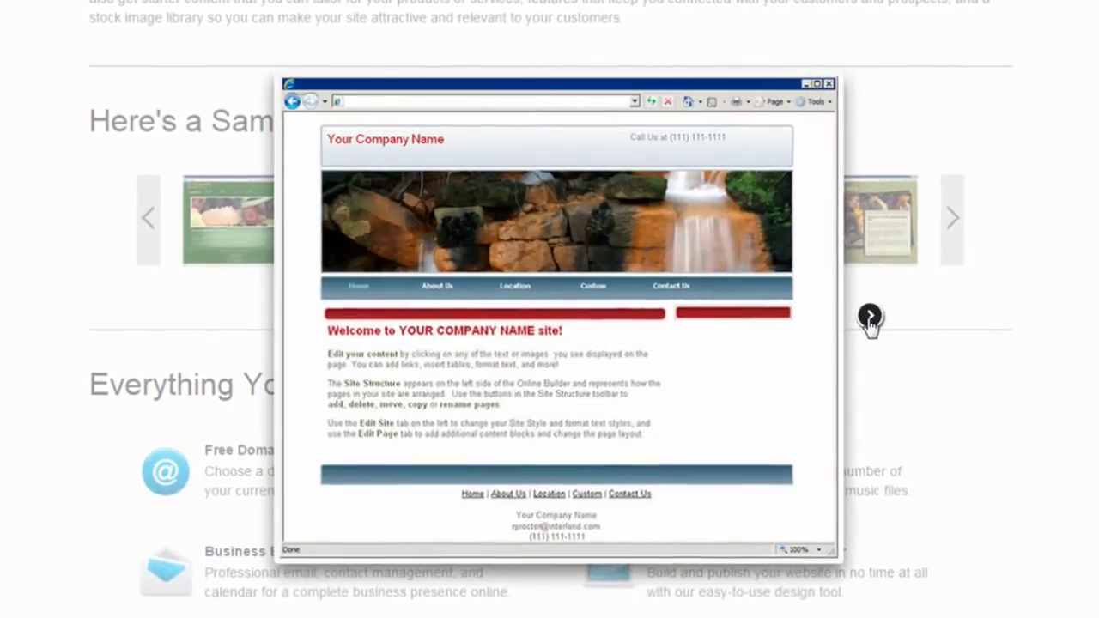
pyautogui.click(864, 315)
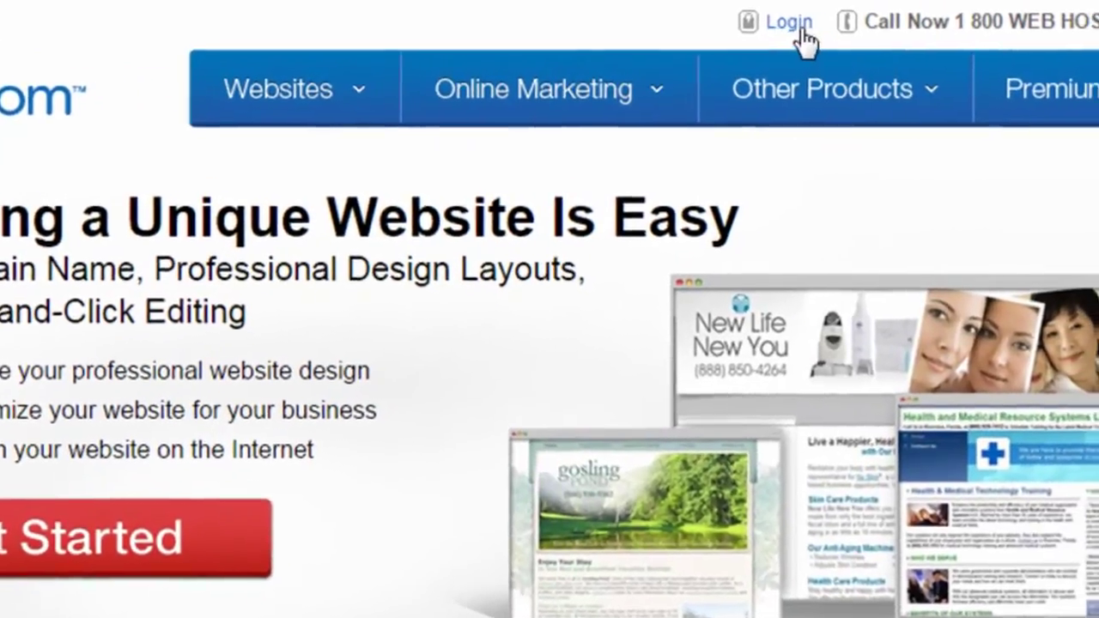
# - Sign in to web.com and open the Site Builder dropdown in the Web Eminence editor
pyautogui.click(746, 26)
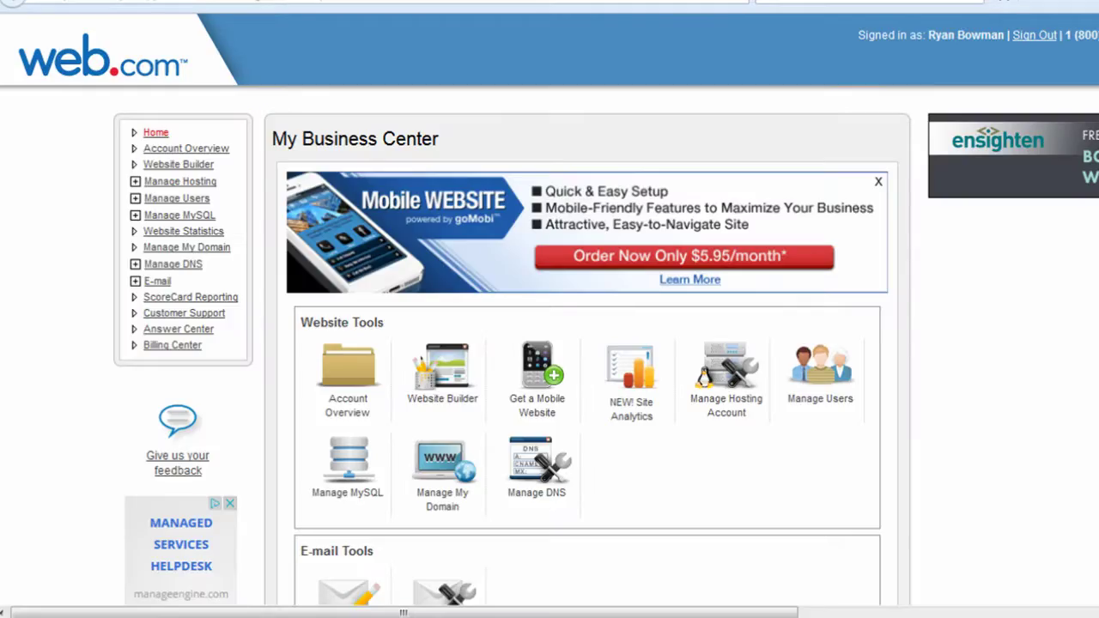
pyautogui.scroll(-2, 550, 309)
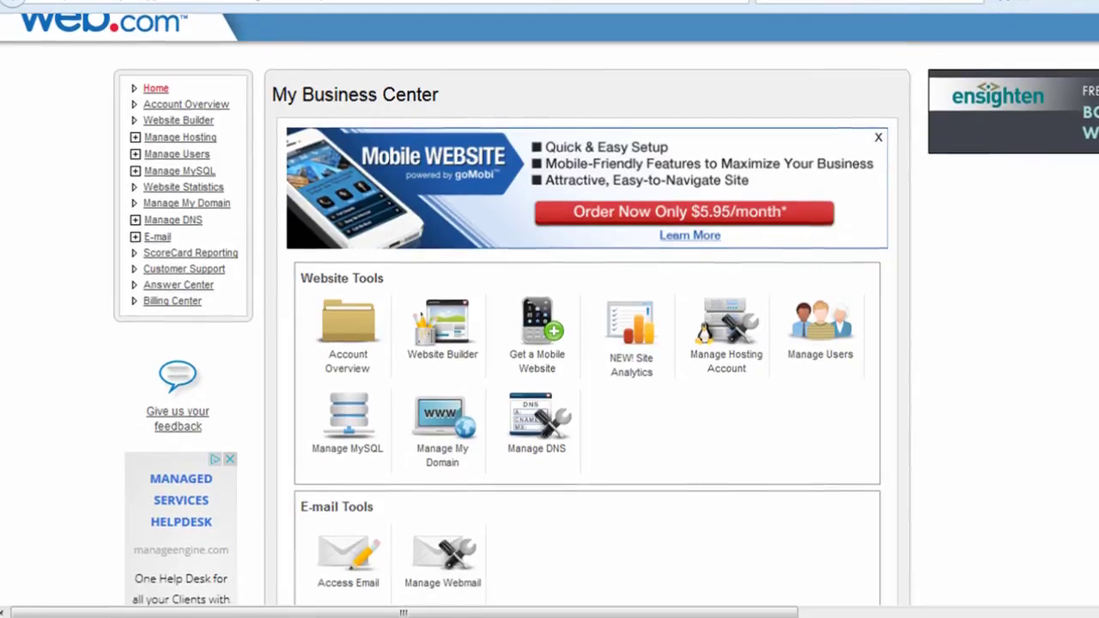
pyautogui.scroll(-2, 549, 309)
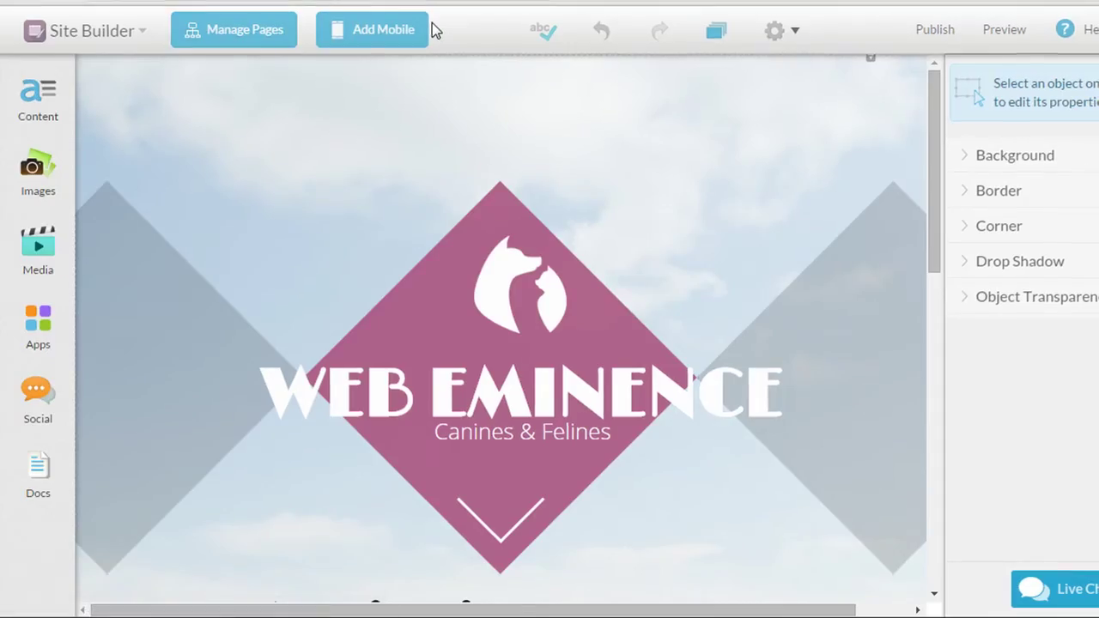
pyautogui.click(143, 48)
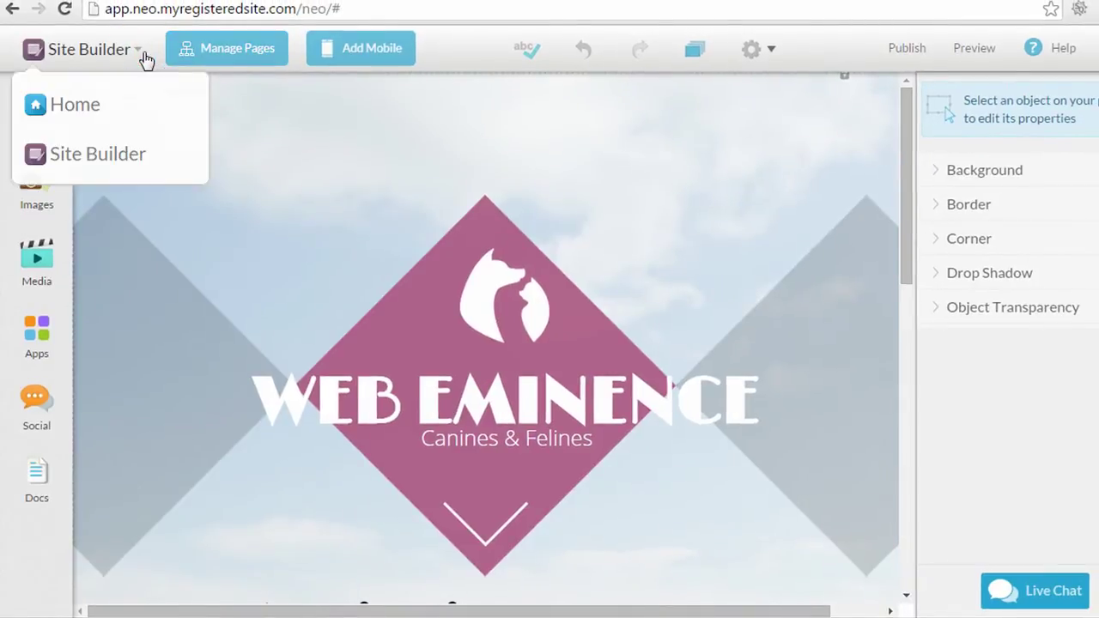
# - From the Home dashboard, start a new site and preview the bird-supplies template, then return to the gallery
pyautogui.click(86, 110)
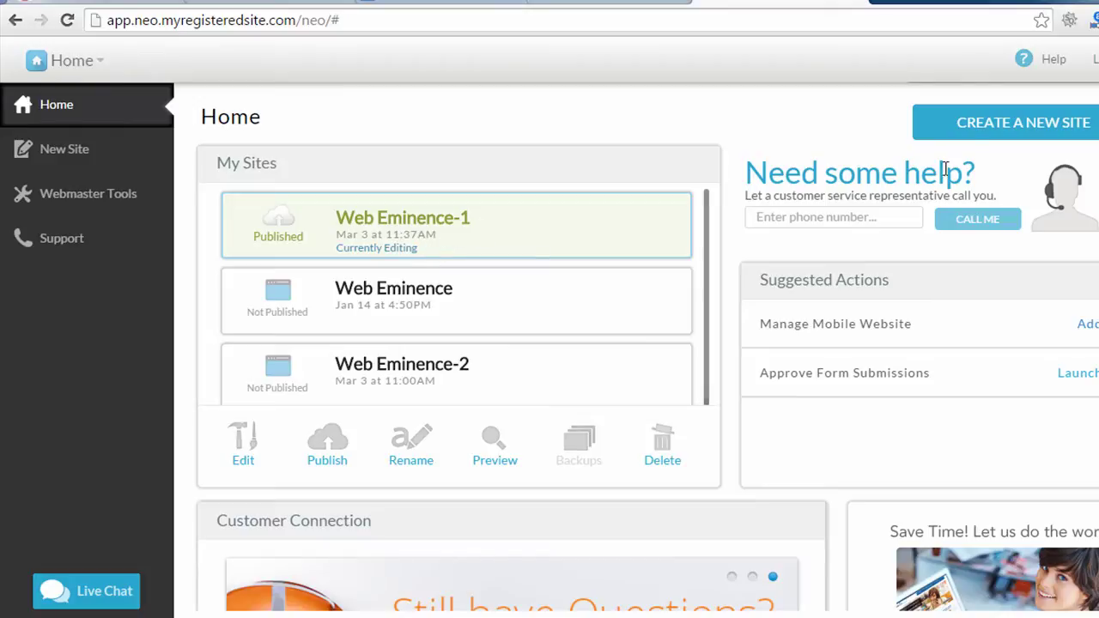
pyautogui.click(979, 126)
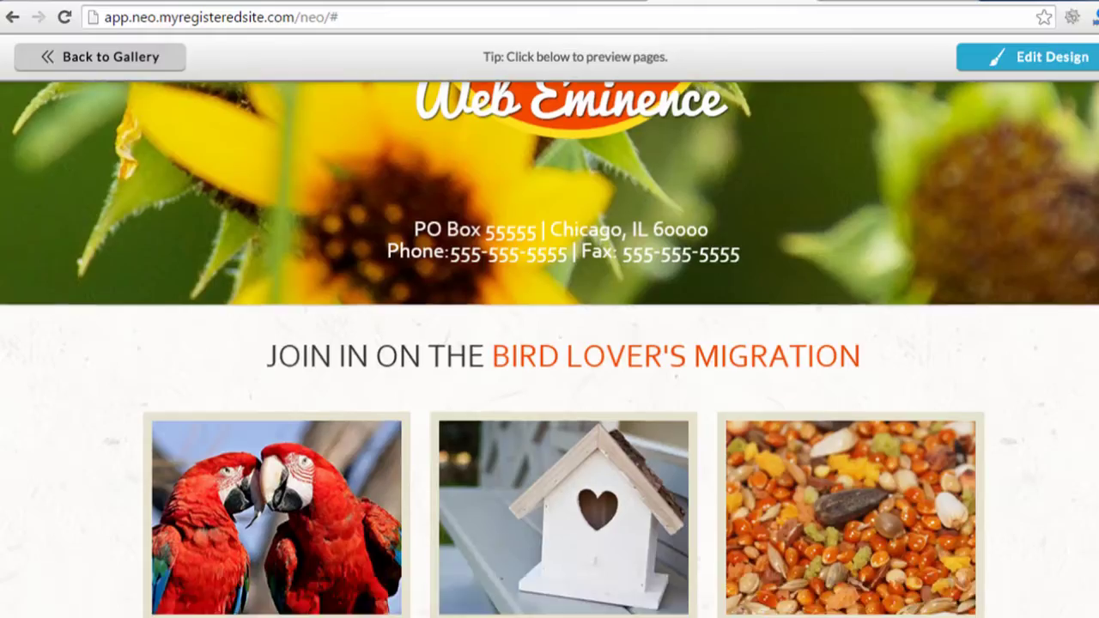
pyautogui.scroll(-5, 550, 343)
pyautogui.scroll(-3, 550, 343)
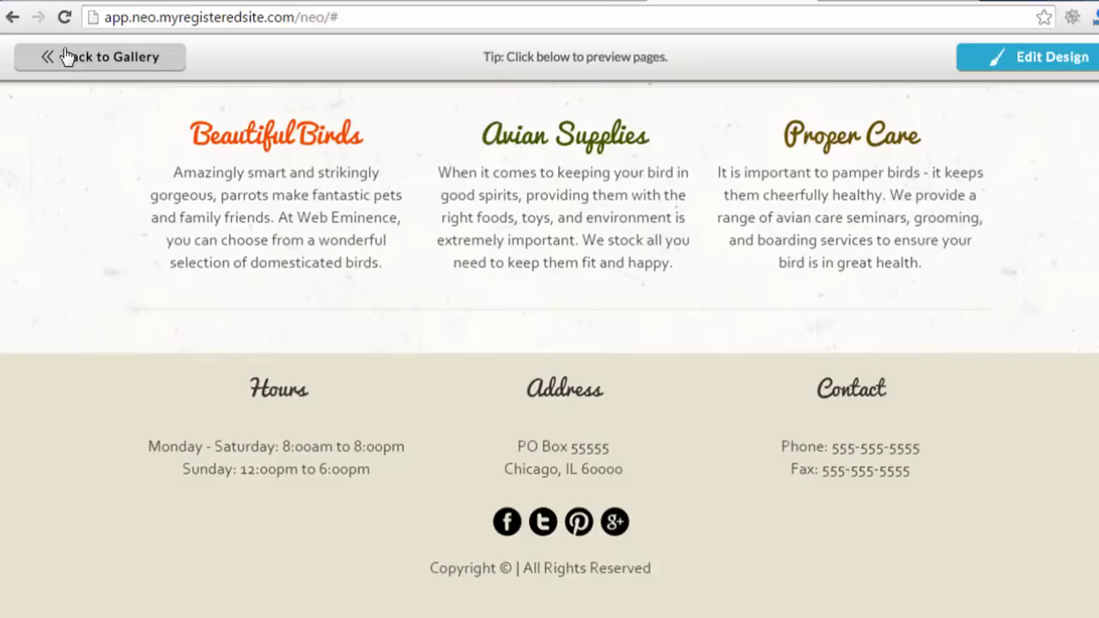
pyautogui.click(67, 56)
pyautogui.moveTo(592, 345)
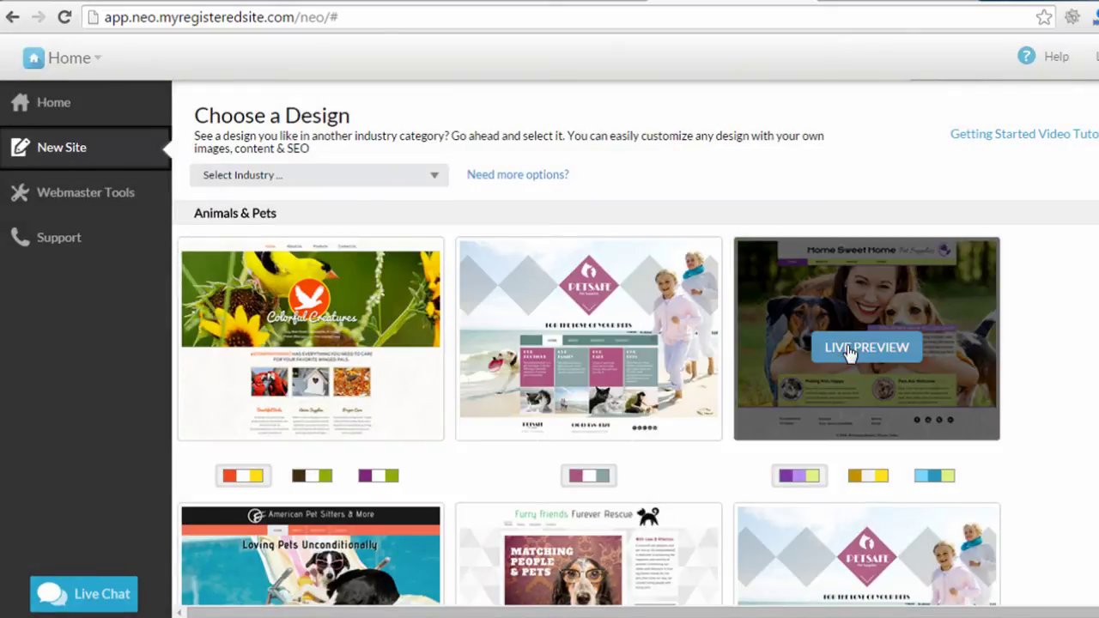
# - Live-preview the Web Eminence Pet Supplies template, scrolling through its full page
pyautogui.click(847, 348)
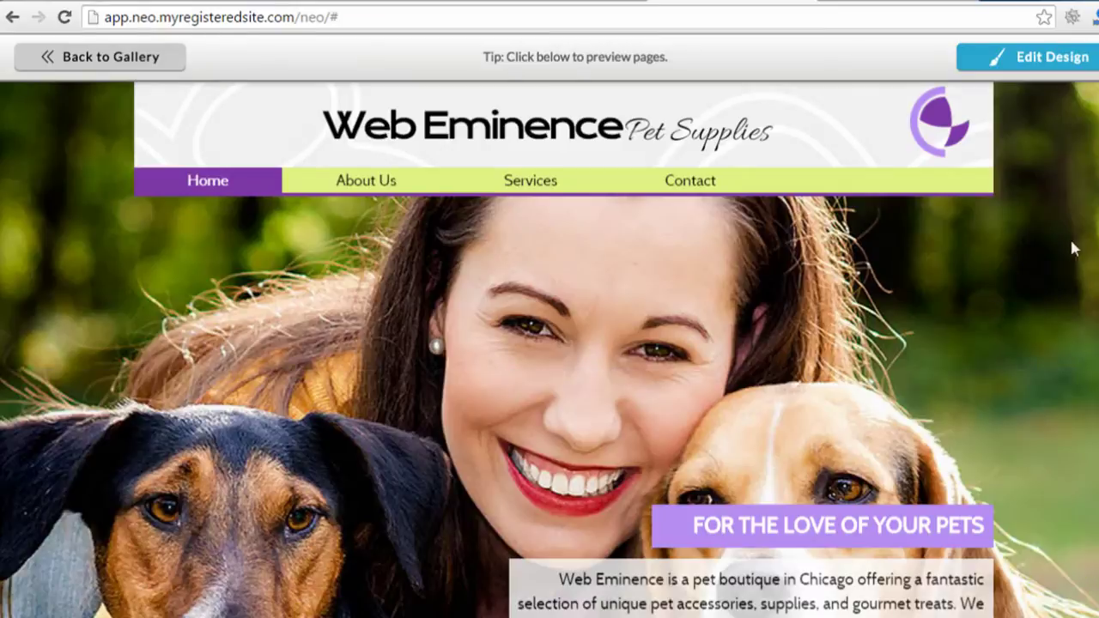
pyautogui.scroll(-5, 549, 349)
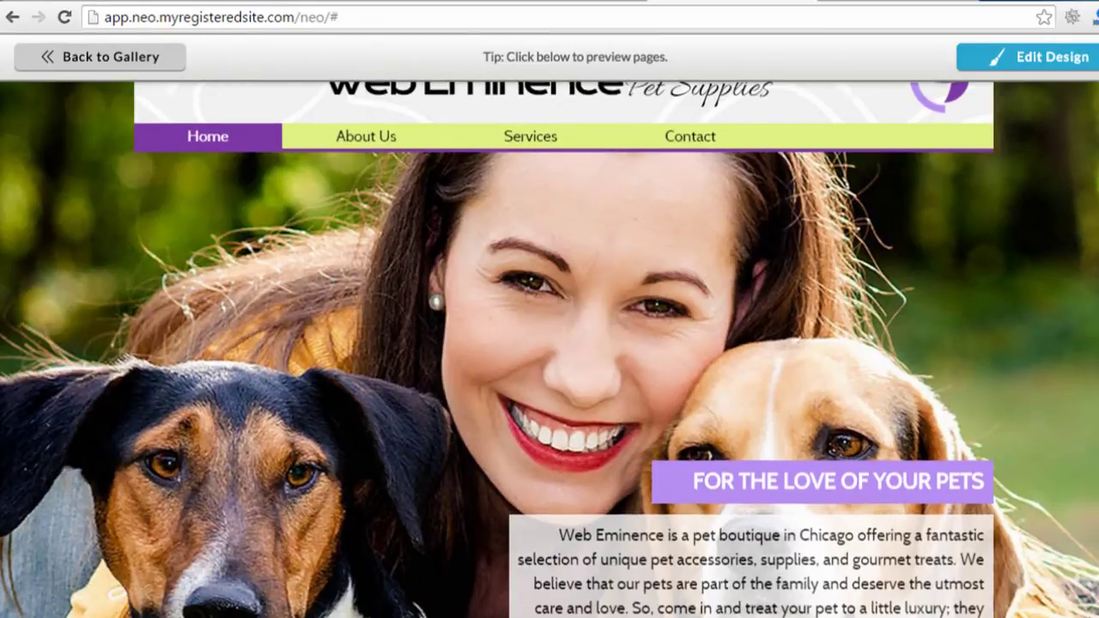
pyautogui.scroll(-1, 550, 350)
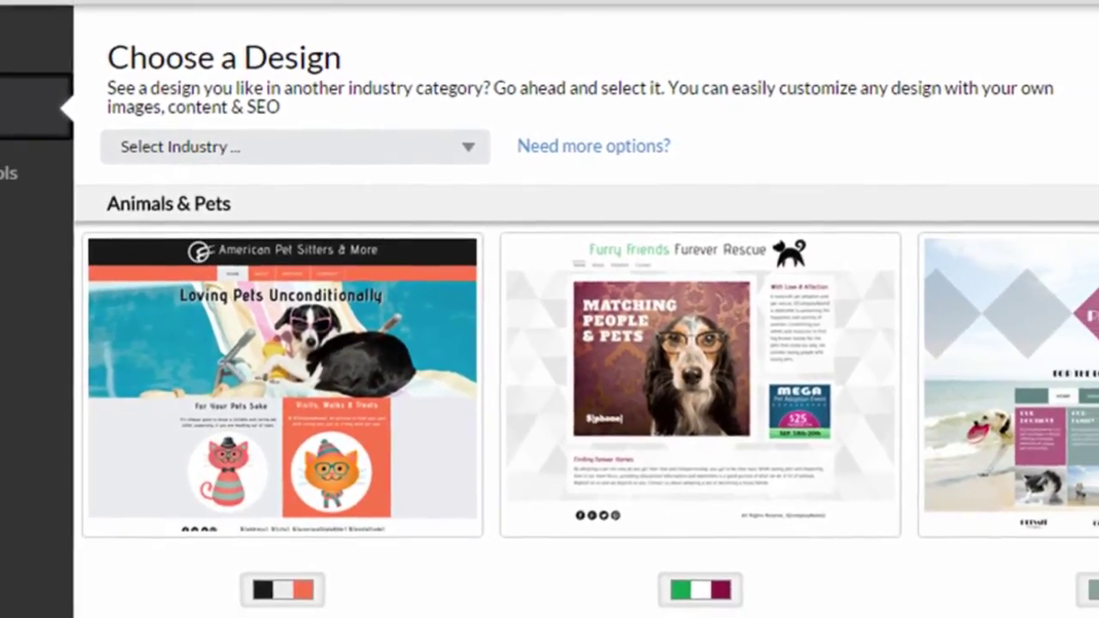
pyautogui.scroll(-10, 549, 386)
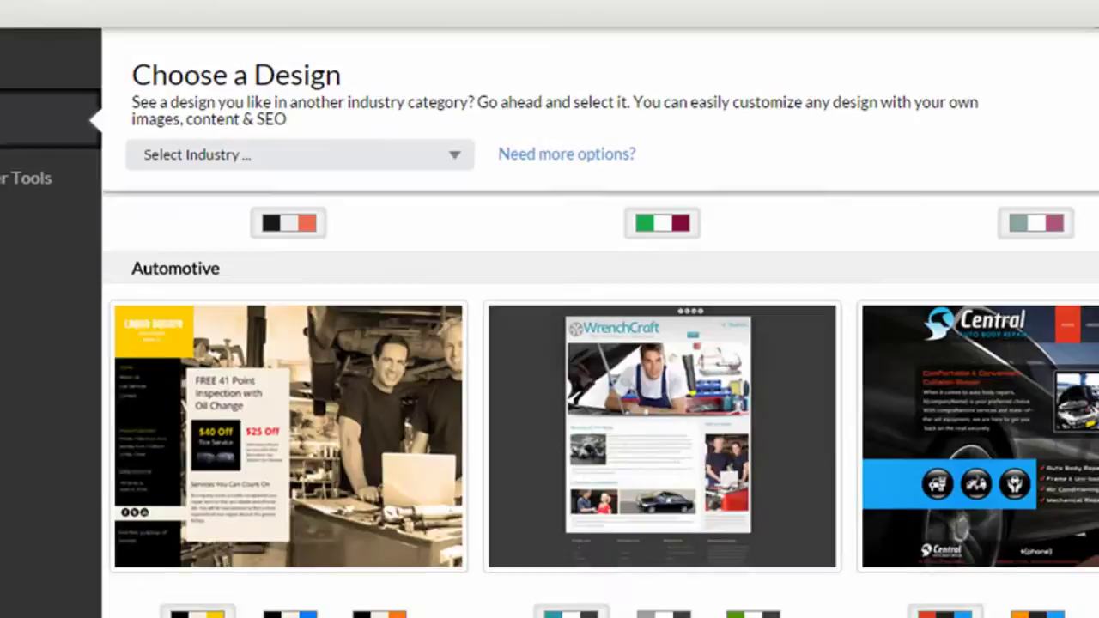
pyautogui.scroll(-8, 550, 412)
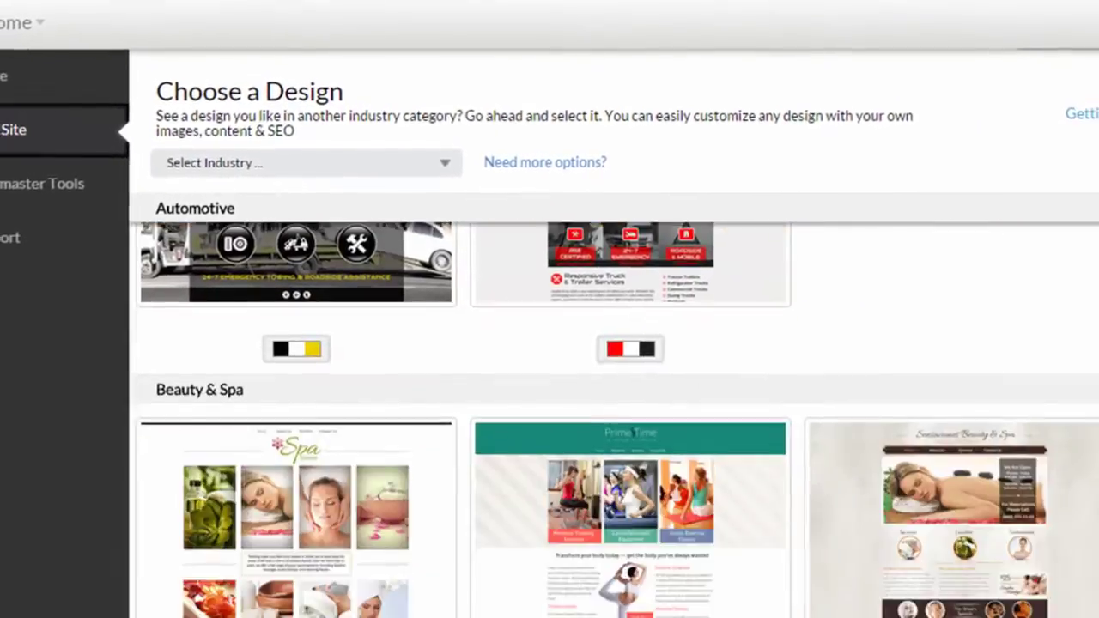
pyautogui.scroll(-3, 549, 413)
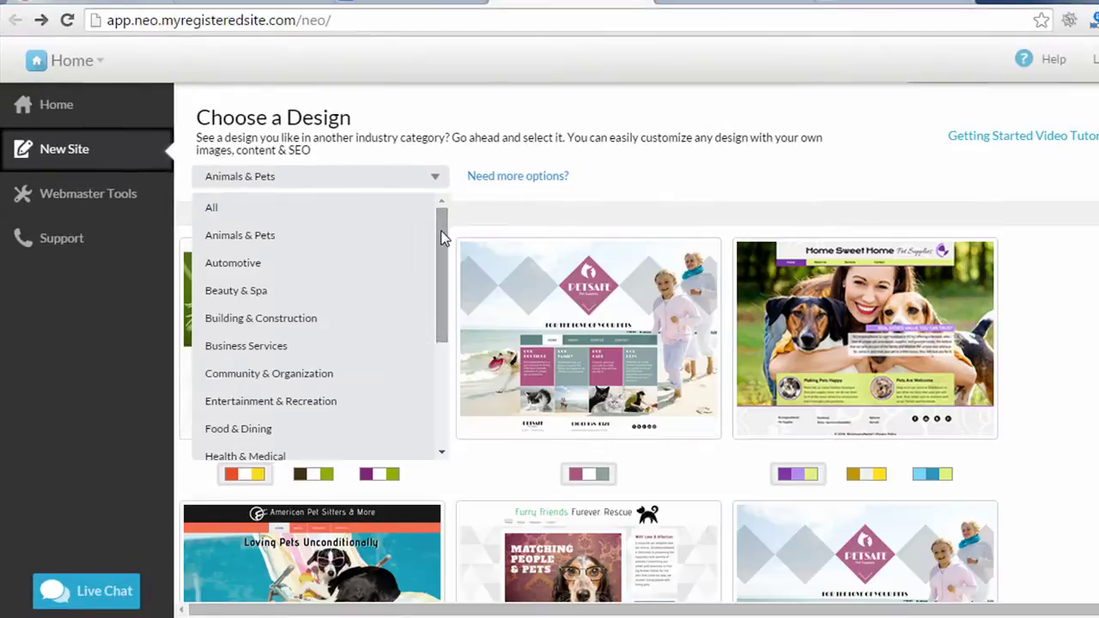
pyautogui.moveTo(440, 230); pyautogui.dragTo(441, 350)
pyautogui.moveTo(441, 309); pyautogui.dragTo(442, 223)
pyautogui.moveTo(443, 220); pyautogui.dragTo(437, 328)
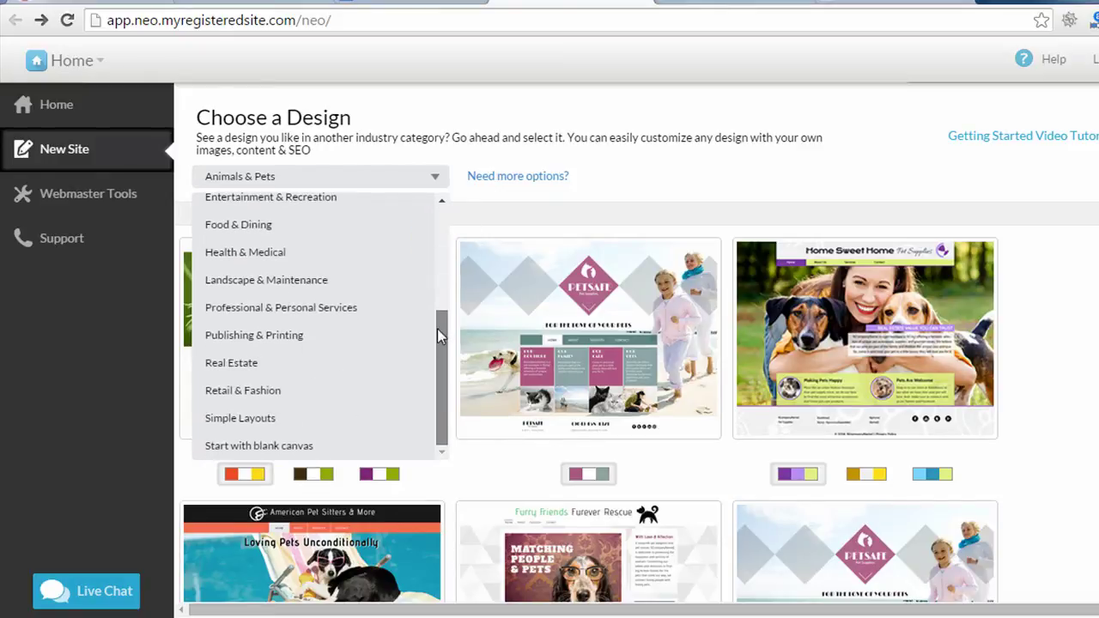
# - Filter the gallery to 'Start with blank canvas' and browse the simple layouts
pyautogui.click(292, 445)
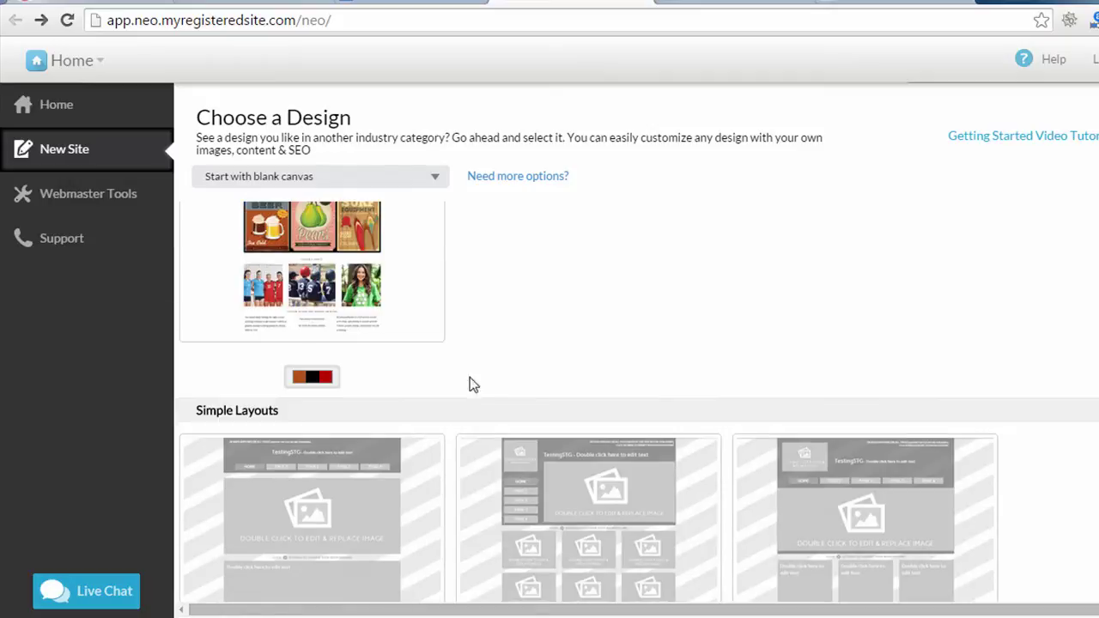
pyautogui.scroll(-1, 471, 383)
pyautogui.moveTo(425, 408)
pyautogui.moveTo(537, 442)
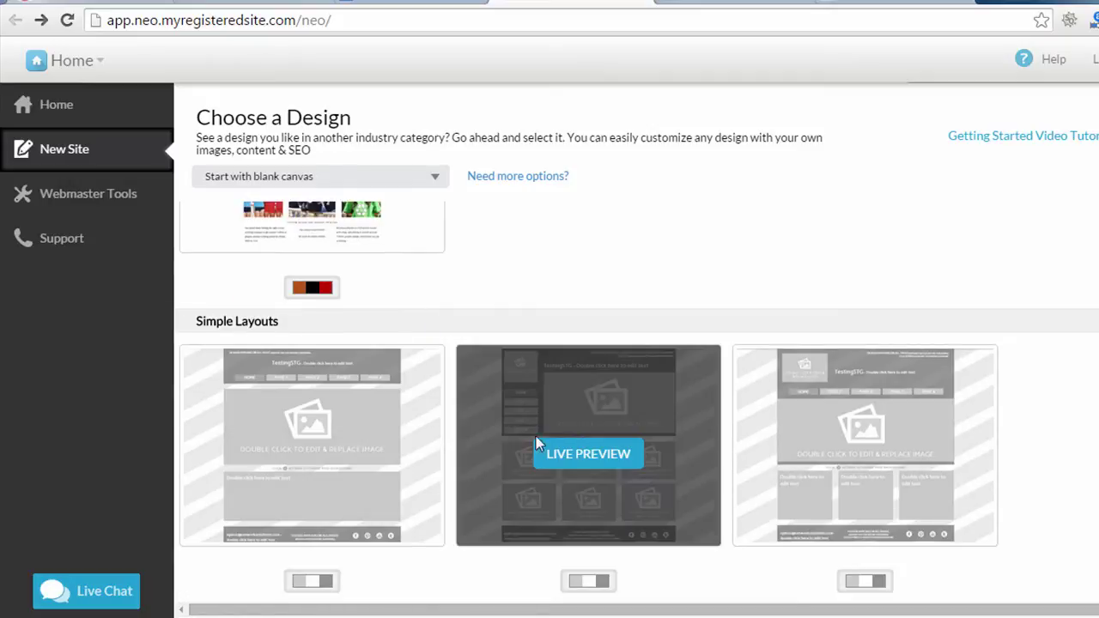
pyautogui.scroll(-1, 736, 429)
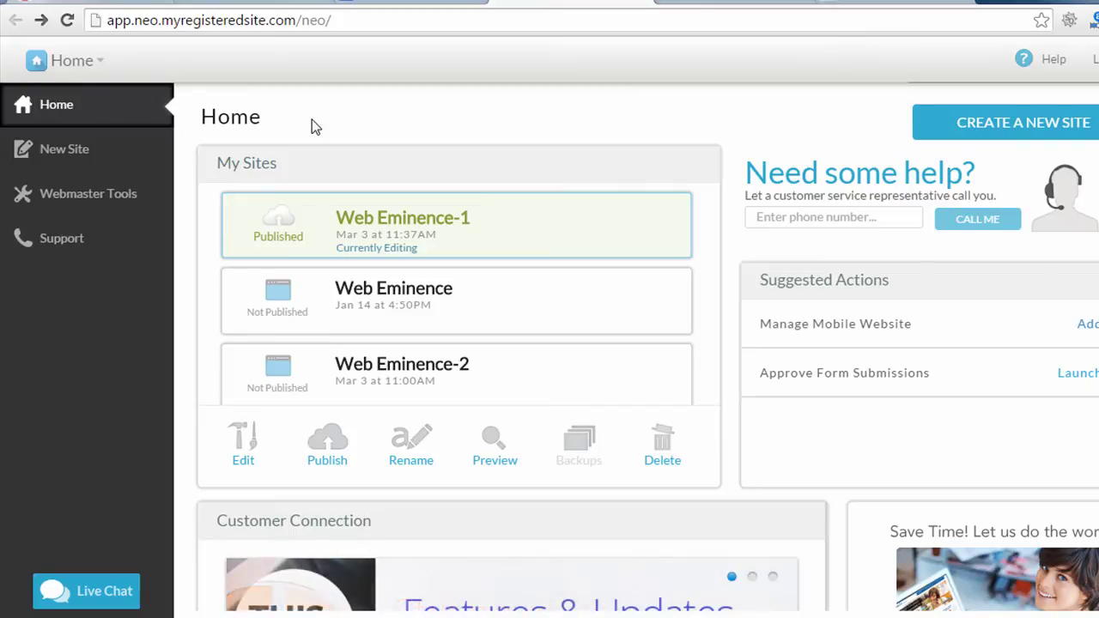
# - Open Web Eminence-1 for editing from the My Sites list
pyautogui.click(243, 442)
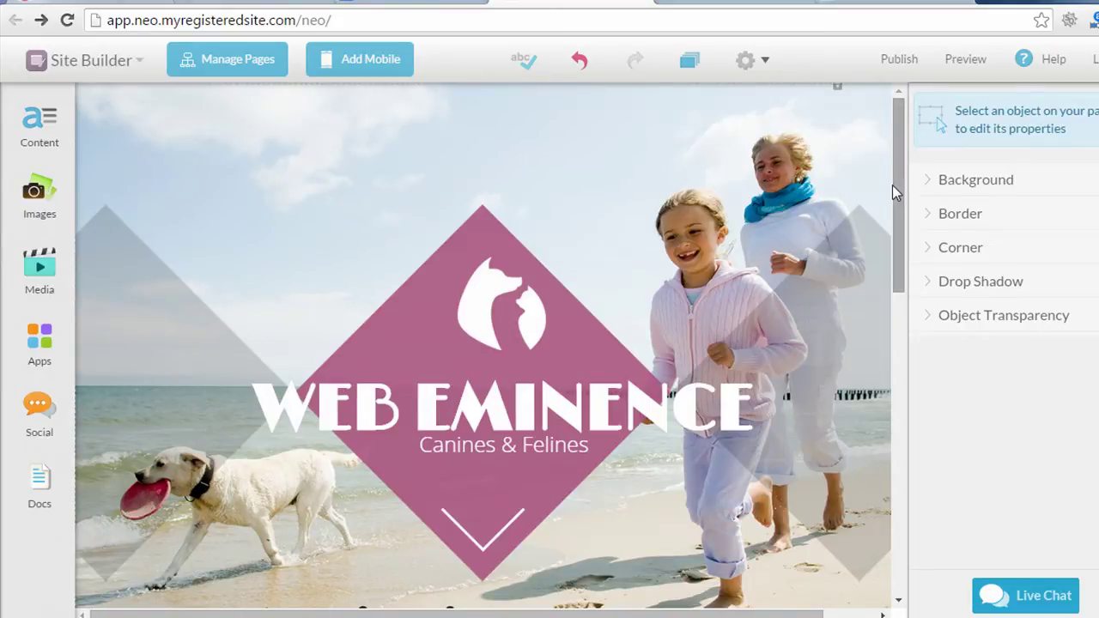
# - Select the Our Pet Spa & Salon paragraph and type 'Text different' over it
pyautogui.moveTo(895, 184); pyautogui.dragTo(907, 385)
pyautogui.click(608, 298)
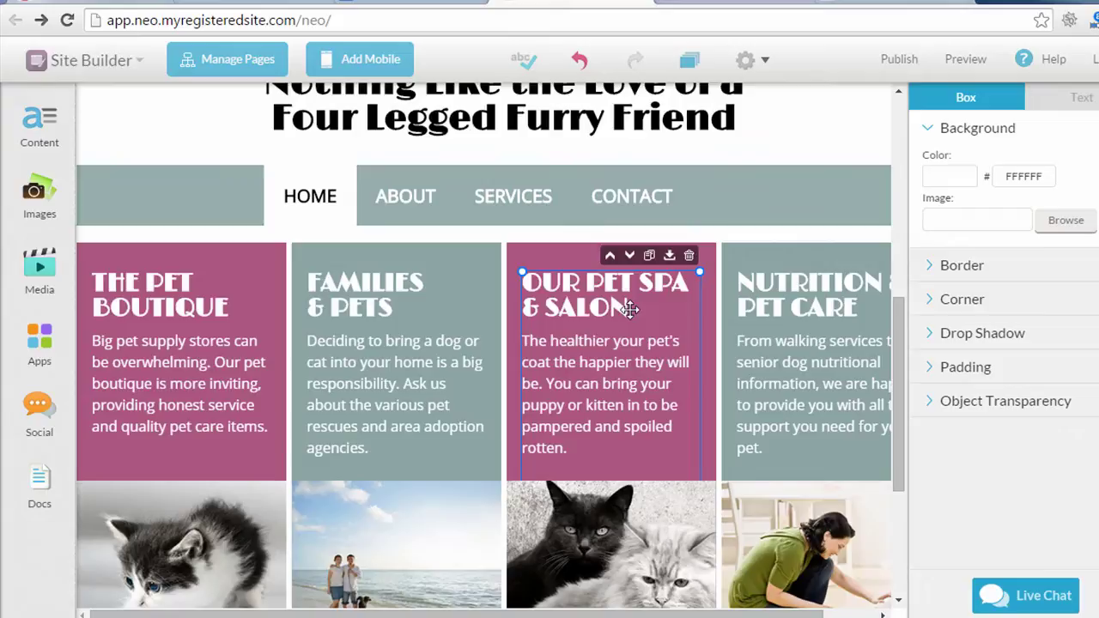
pyautogui.moveTo(568, 448); pyautogui.dragTo(519, 338)
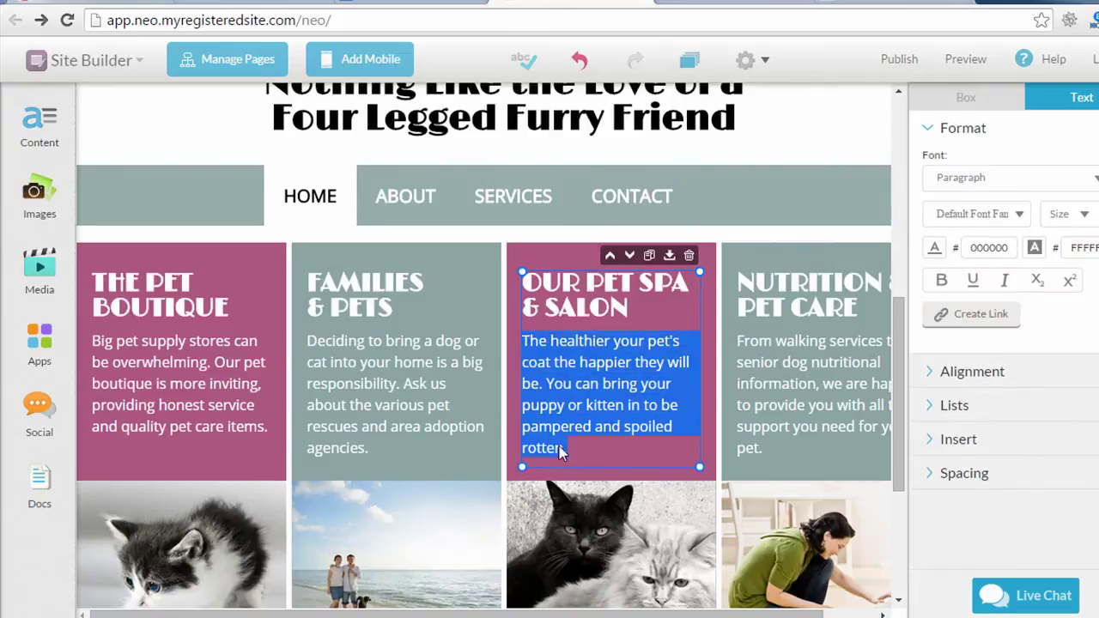
pyautogui.write('Text different')
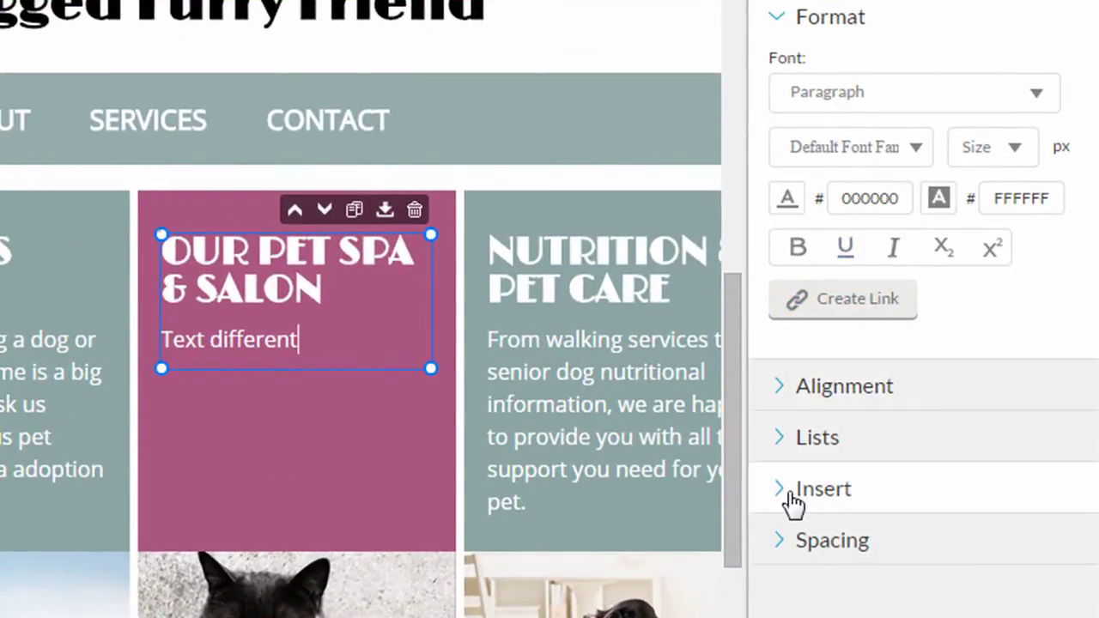
pyautogui.click(597, 129)
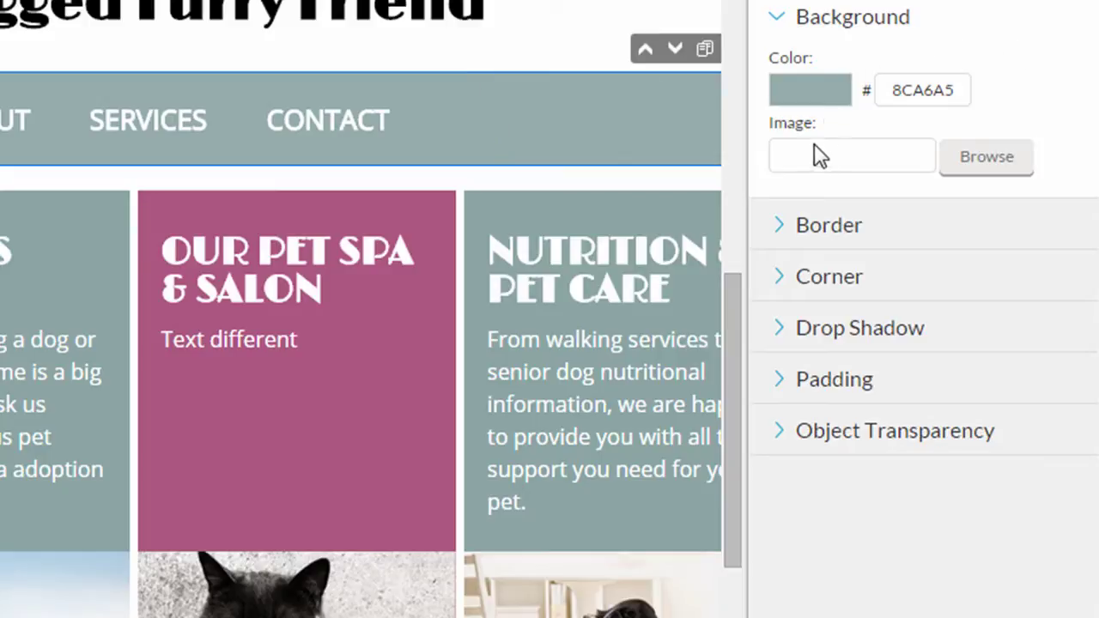
pyautogui.click(785, 275)
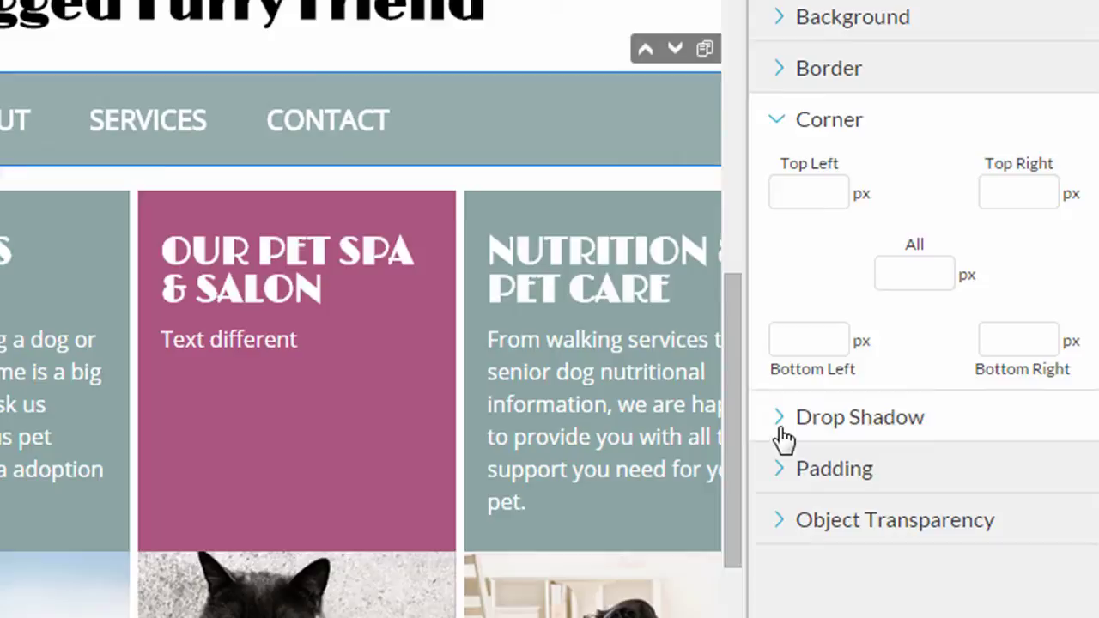
pyautogui.click(781, 474)
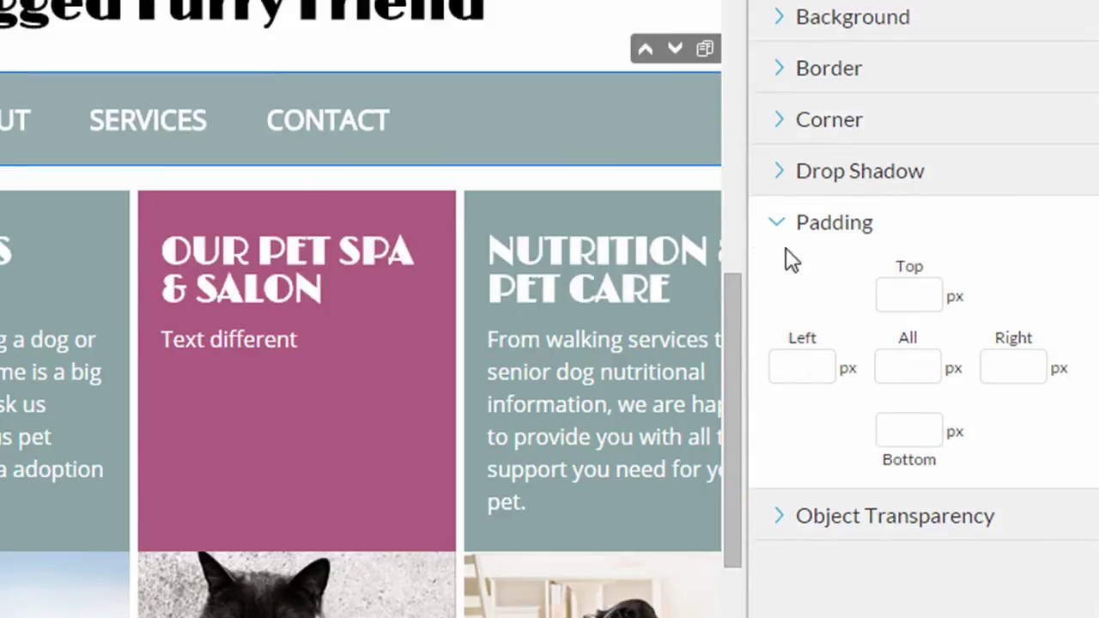
pyautogui.click(785, 225)
pyautogui.click(778, 280)
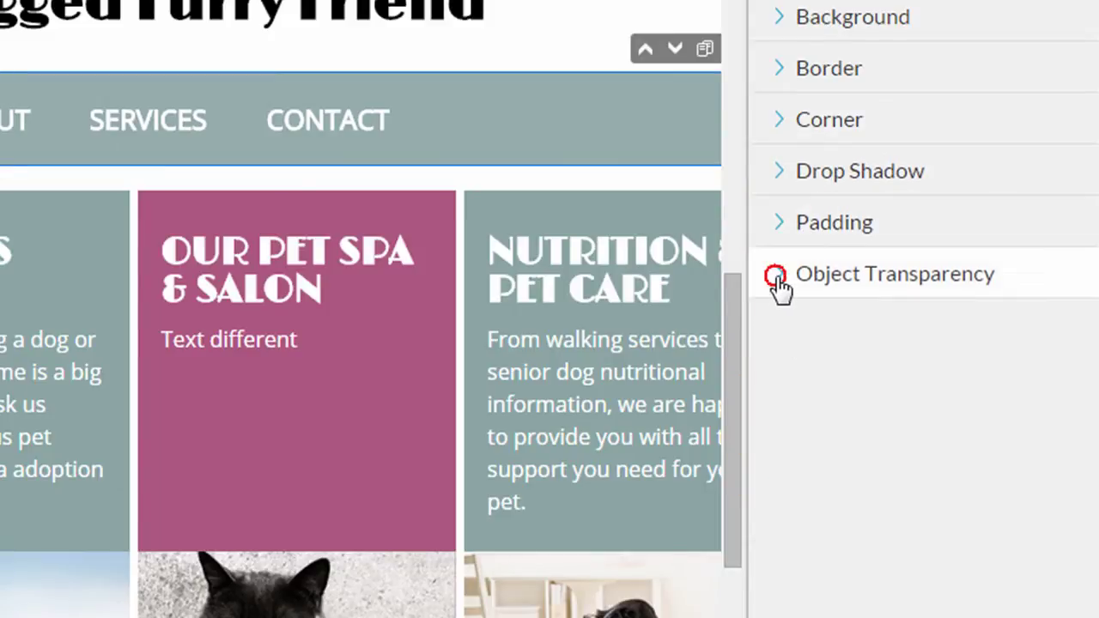
pyautogui.click(778, 280)
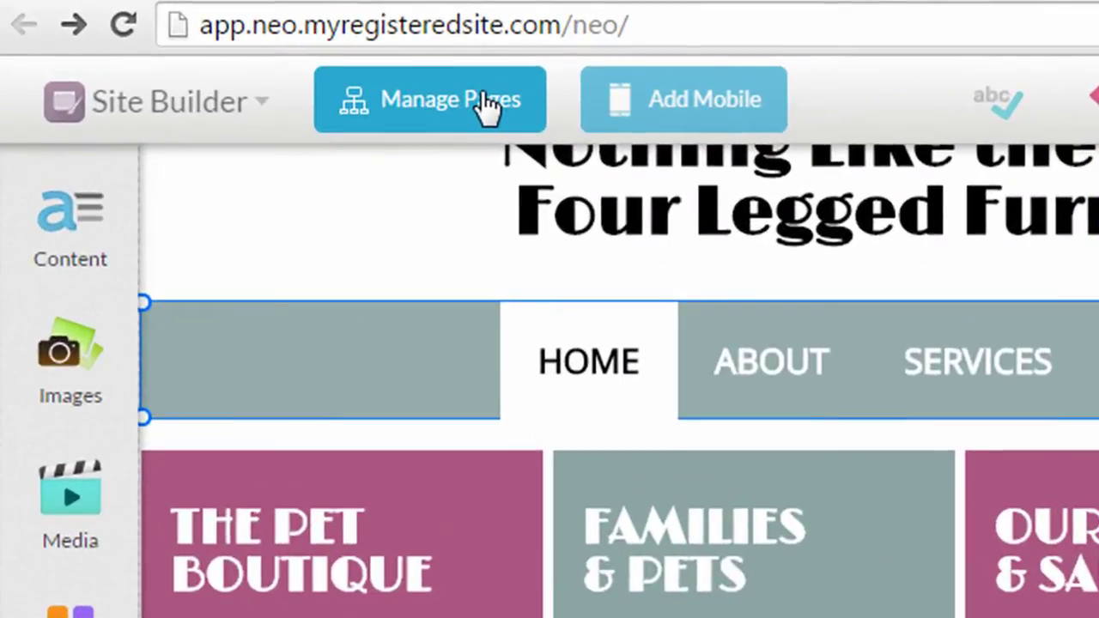
# - Create a new page from the About layout, confirming it as about-1
pyautogui.click(483, 103)
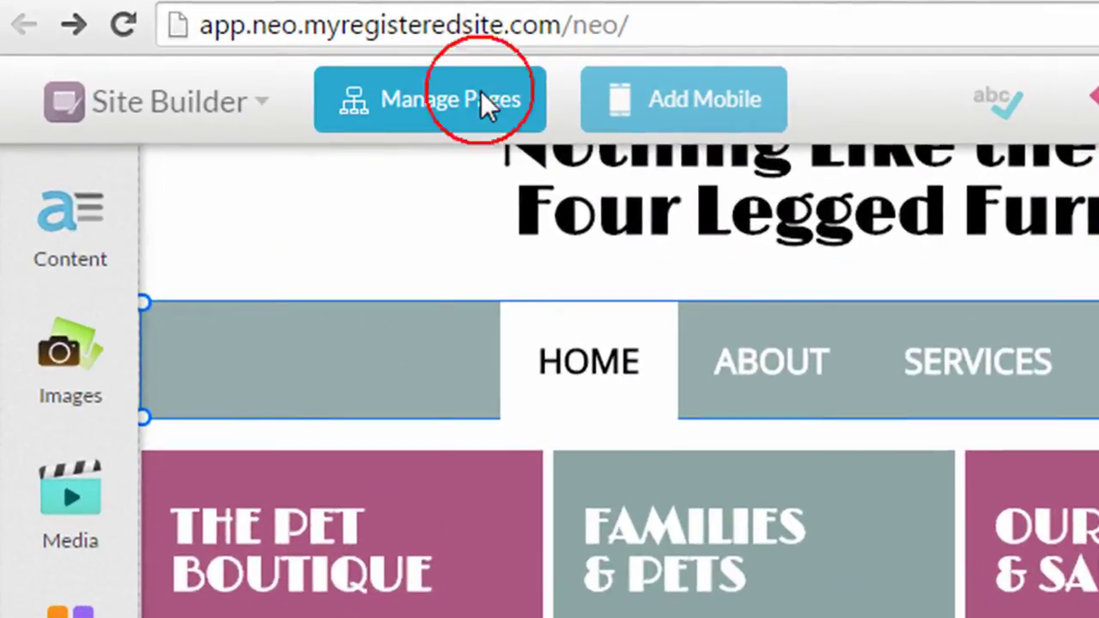
pyautogui.click(319, 206)
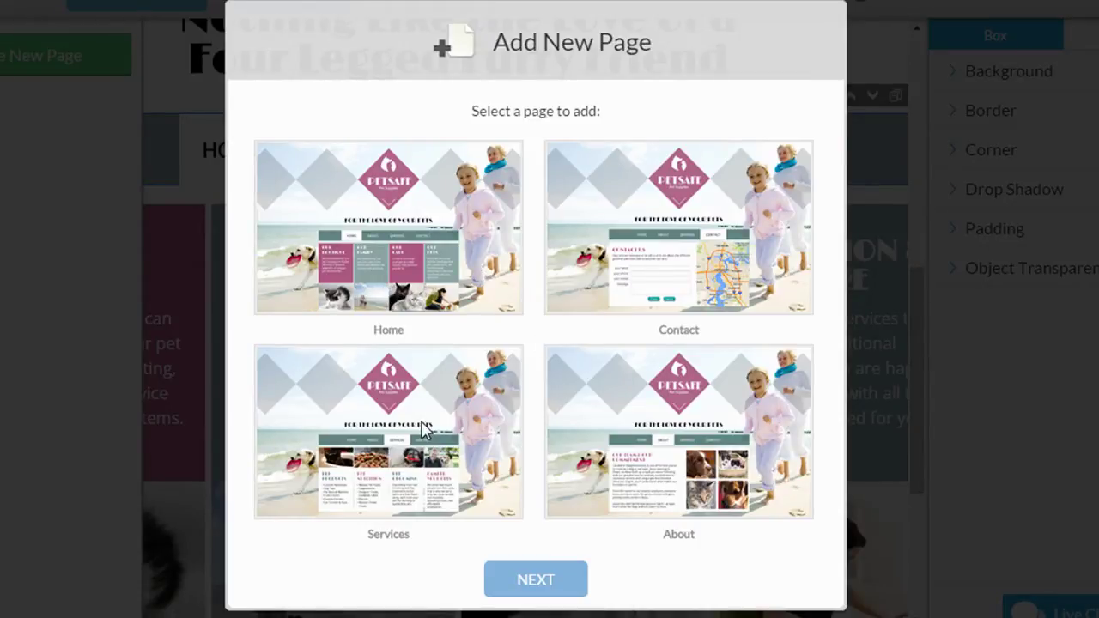
pyautogui.click(680, 453)
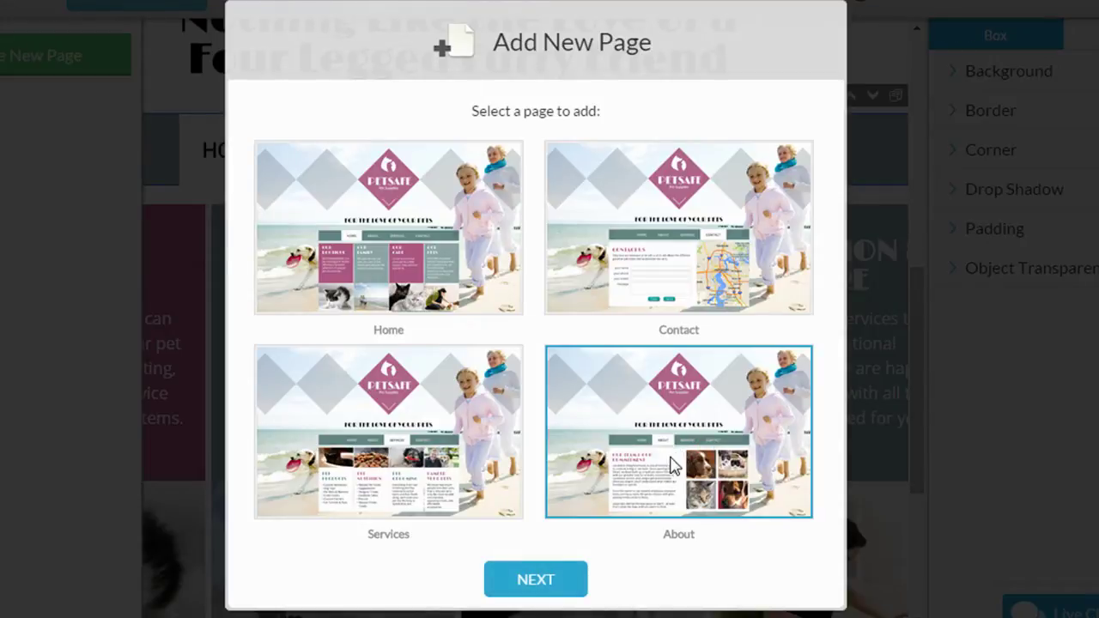
pyautogui.click(554, 601)
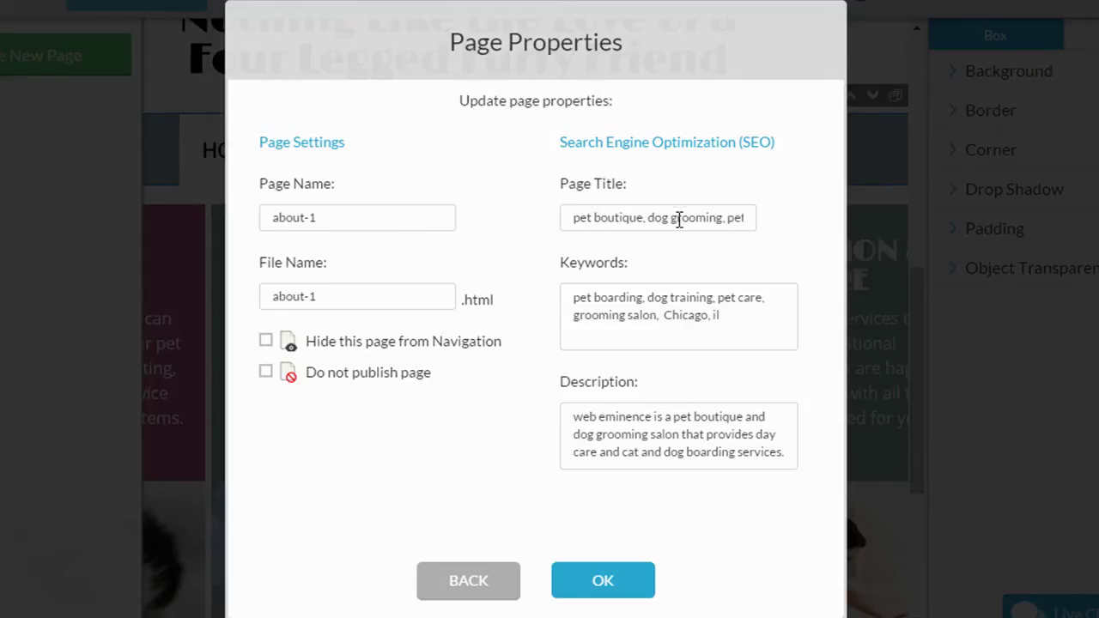
pyautogui.click(599, 581)
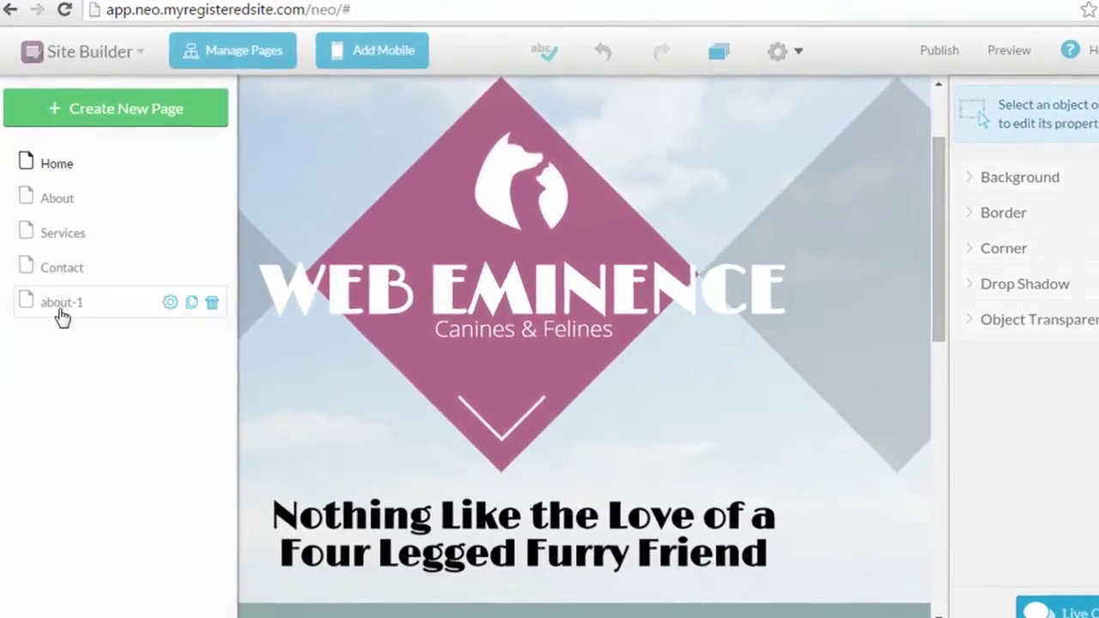
# - Open the about-1 page from the Manage Pages list
pyautogui.click(249, 52)
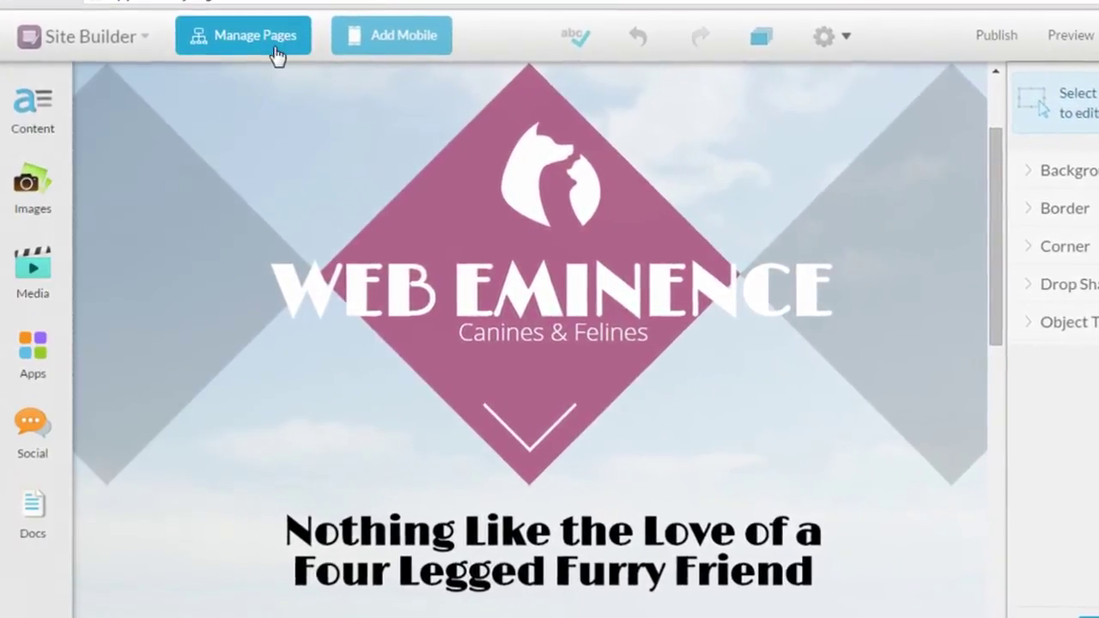
pyautogui.click(275, 50)
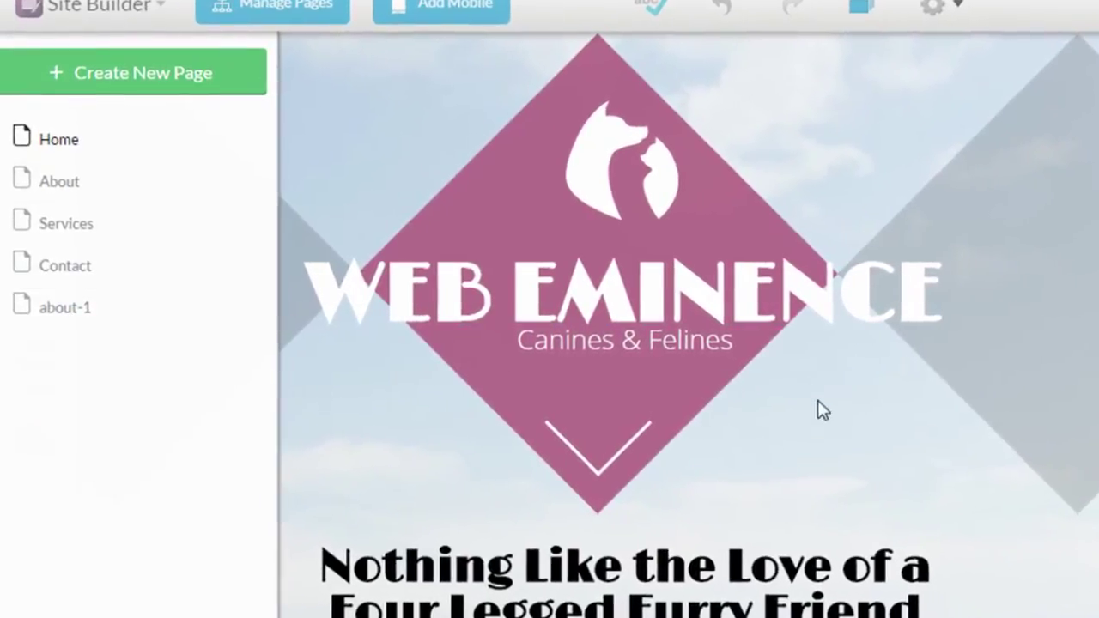
pyautogui.scroll(-5, 696, 425)
pyautogui.click(69, 311)
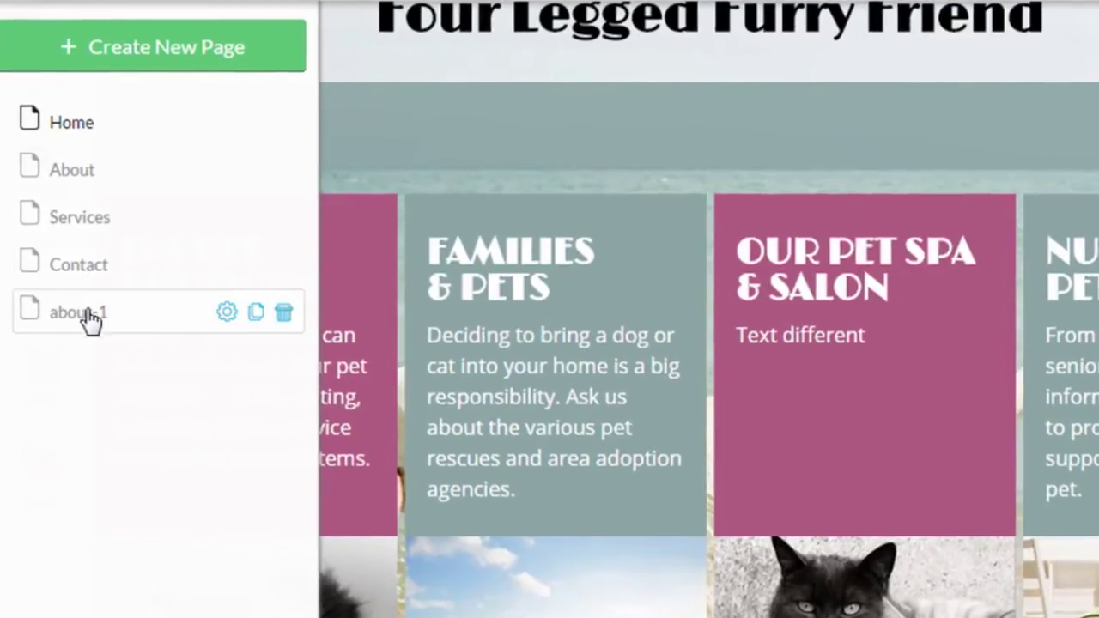
pyautogui.click(86, 316)
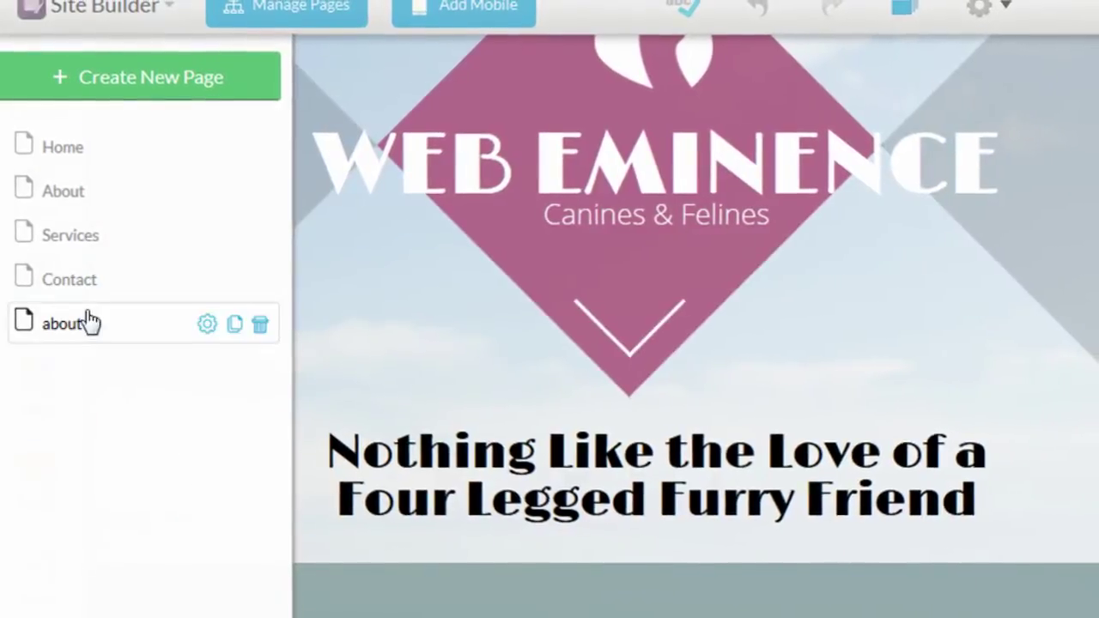
pyautogui.click(73, 282)
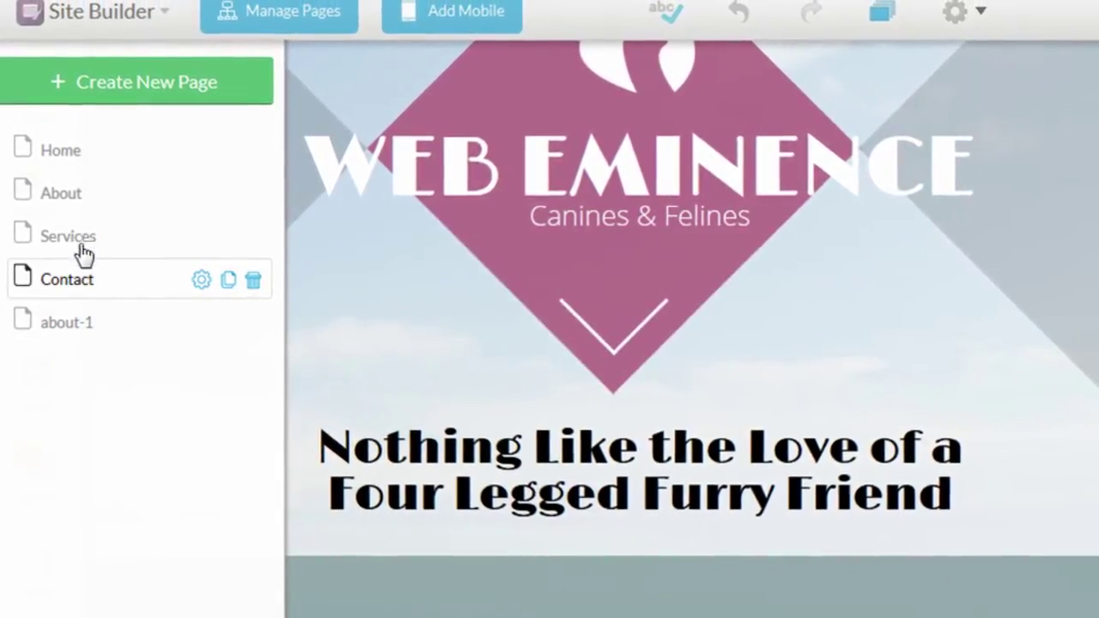
pyautogui.click(66, 326)
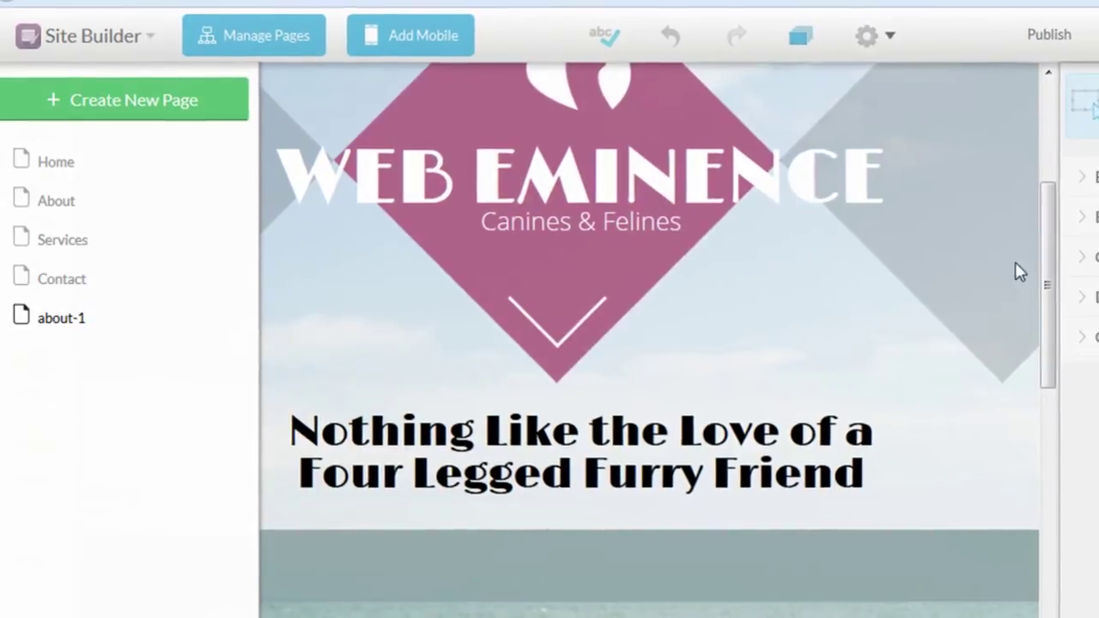
pyautogui.moveTo(1047, 275)
pyautogui.mouseDown()
pyautogui.moveTo(1045, 327)
pyautogui.moveTo(1008, 356)
pyautogui.moveTo(979, 434)
pyautogui.mouseUp()
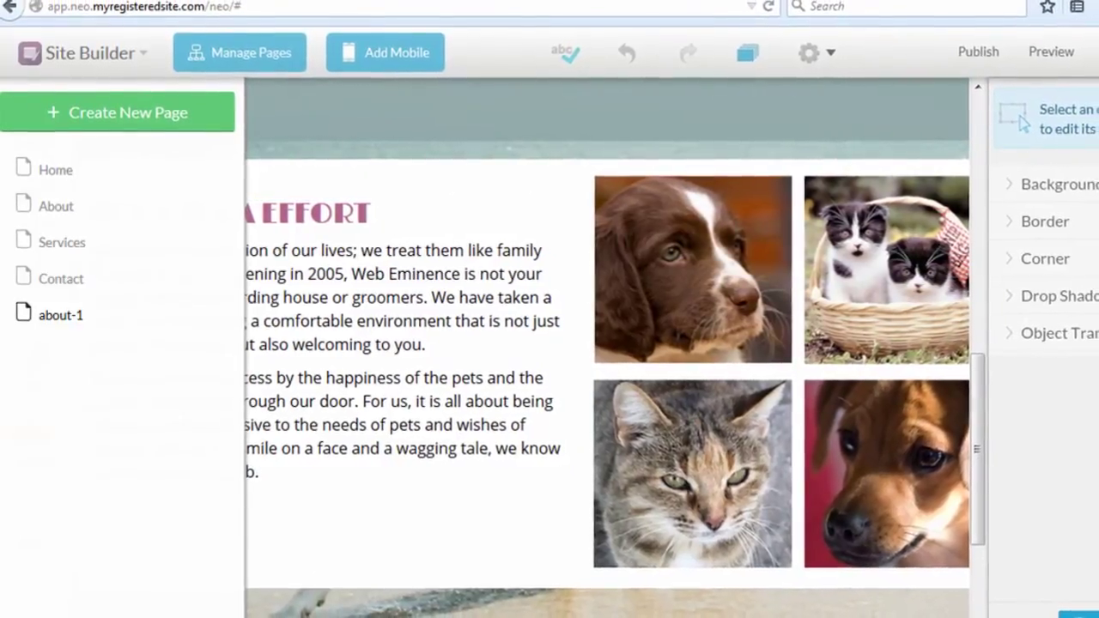
# - Delete the brown spaniel puppy and tabby cat photos from the about-1 page
pyautogui.click(276, 59)
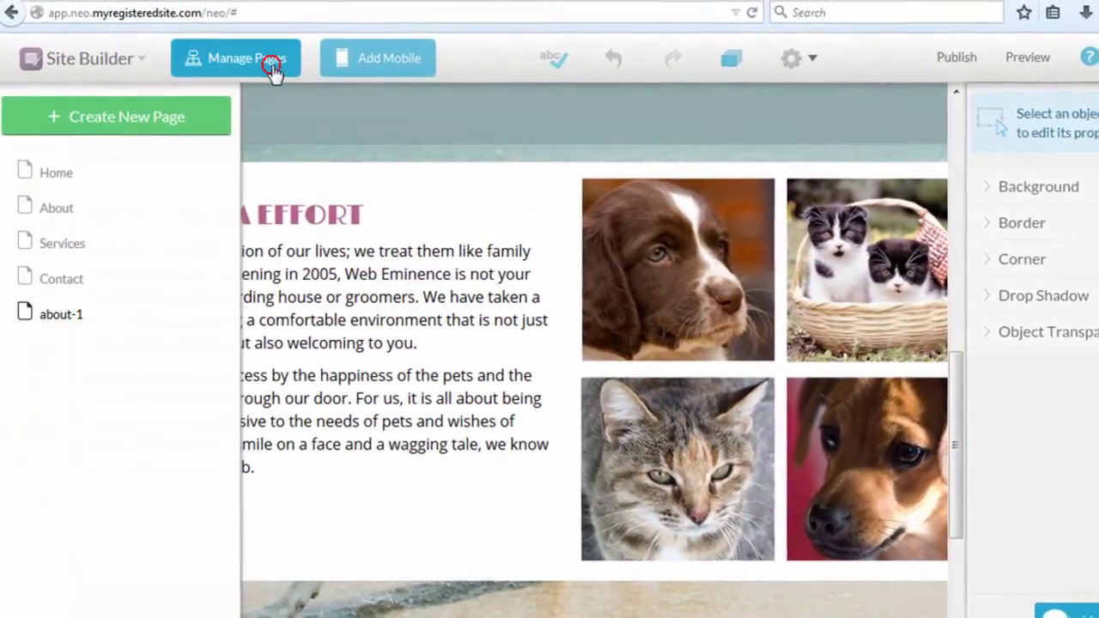
pyautogui.click(288, 274)
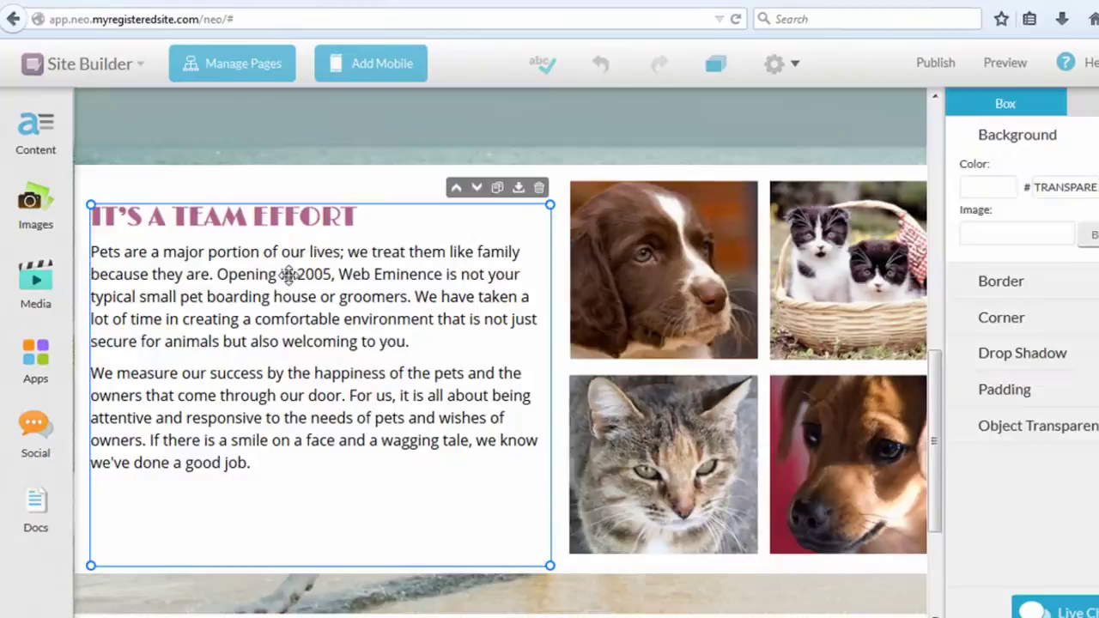
pyautogui.click(610, 291)
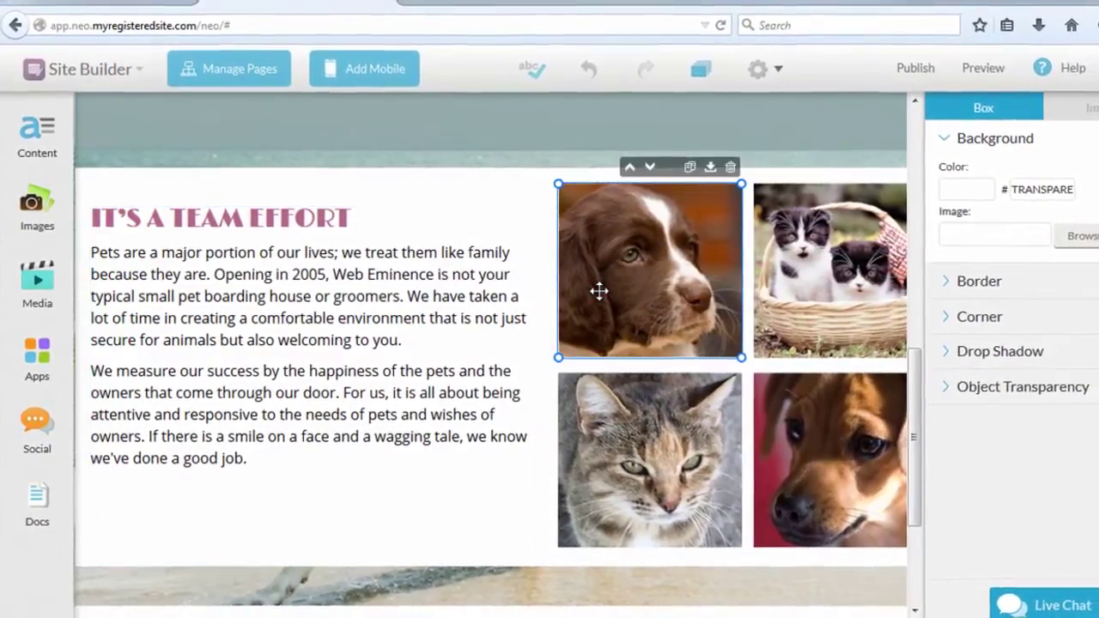
pyautogui.press('Delete')
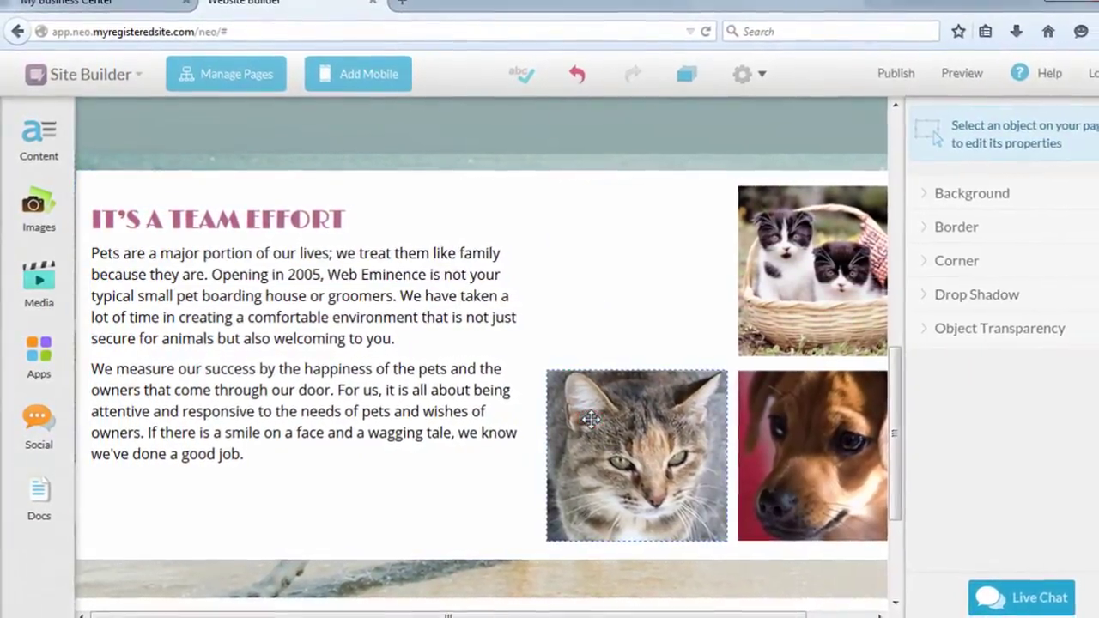
pyautogui.click(578, 416)
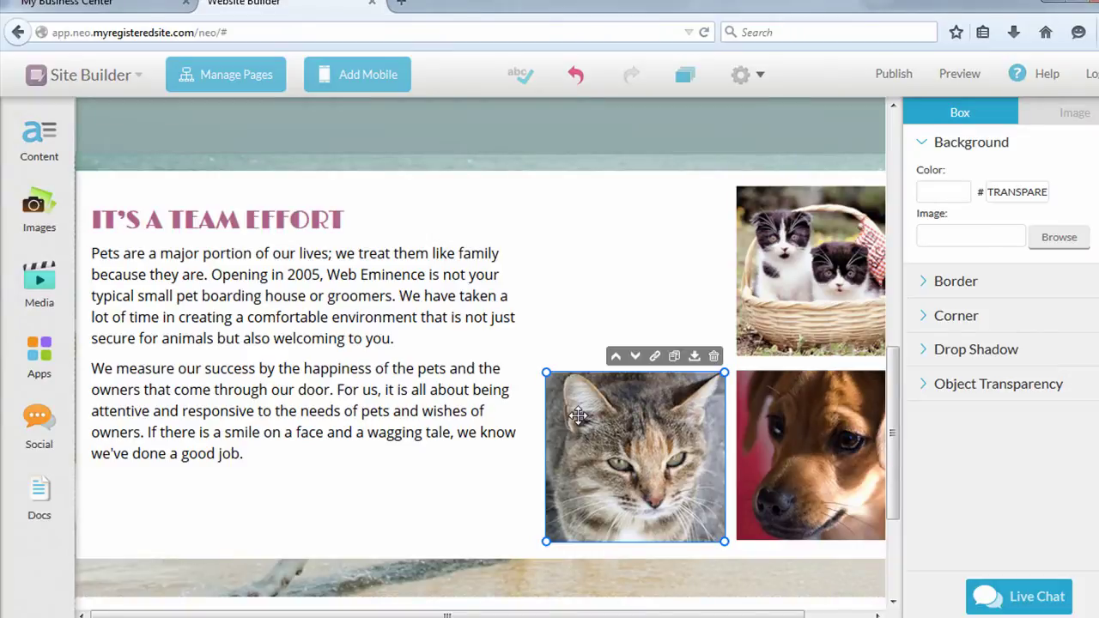
pyautogui.press('Delete')
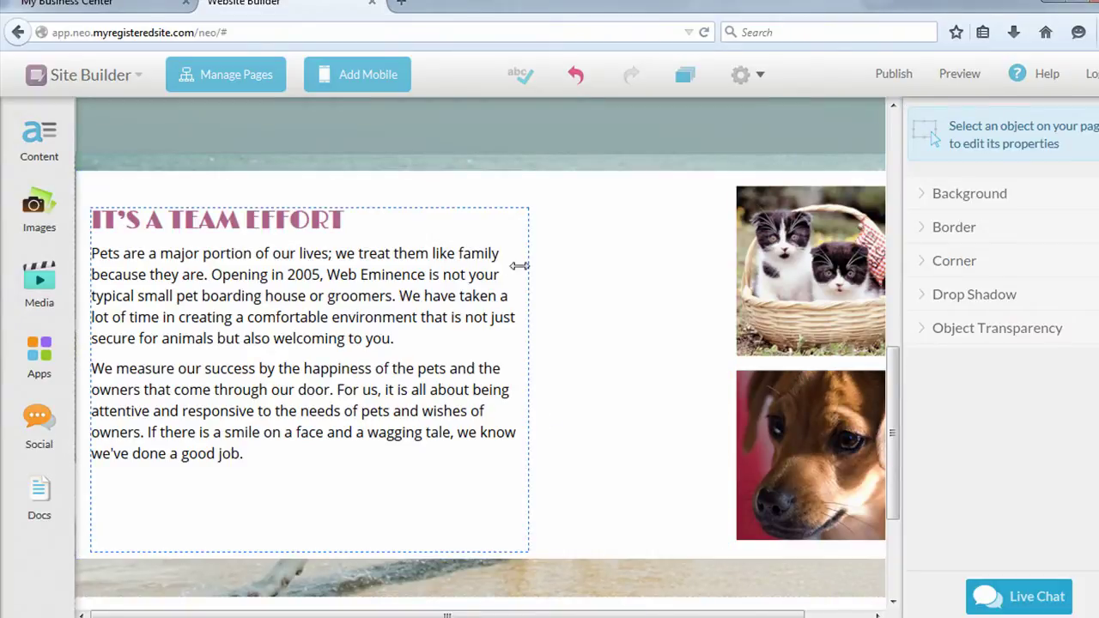
# - Add an Empty Text Box from Content and move it toward the page's left side
pyautogui.click(39, 140)
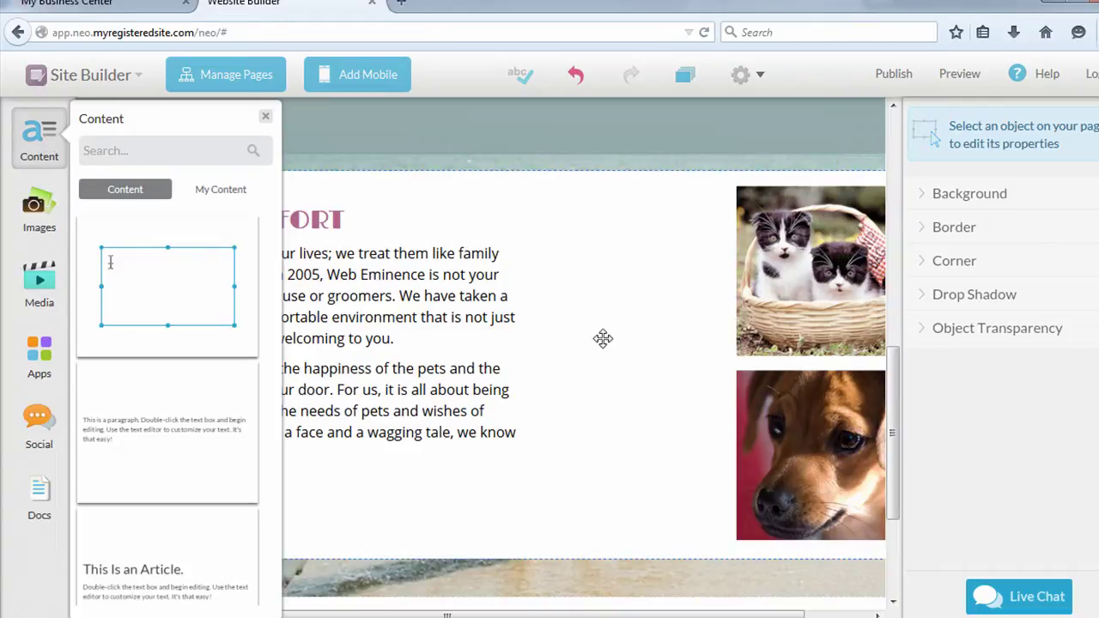
pyautogui.click(560, 295)
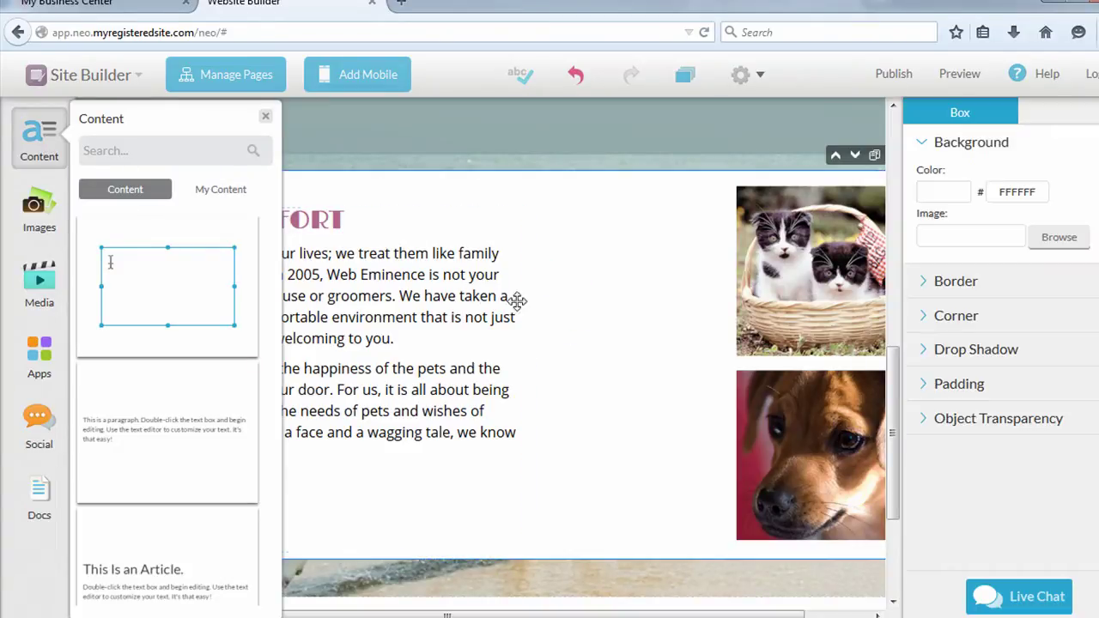
pyautogui.click(268, 123)
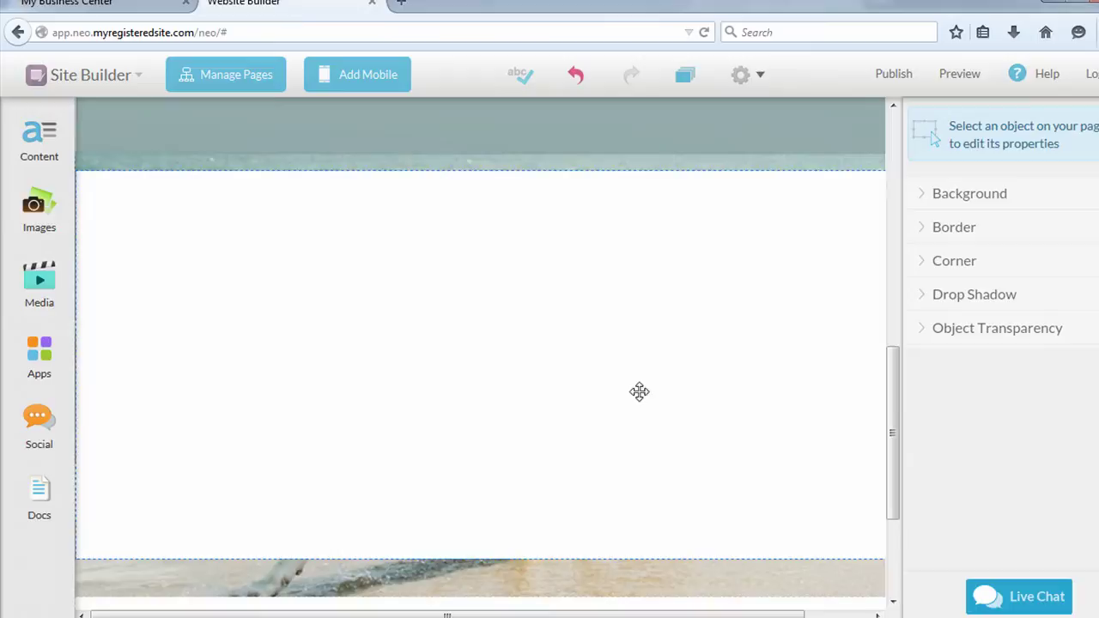
pyautogui.click(34, 136)
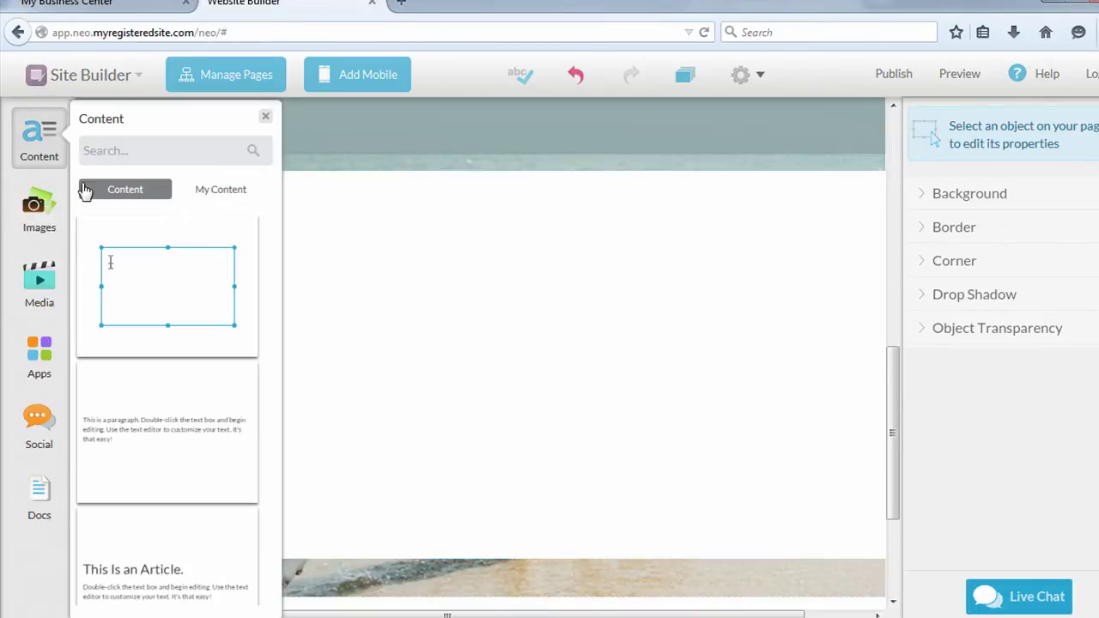
pyautogui.moveTo(163, 264); pyautogui.dragTo(344, 228)
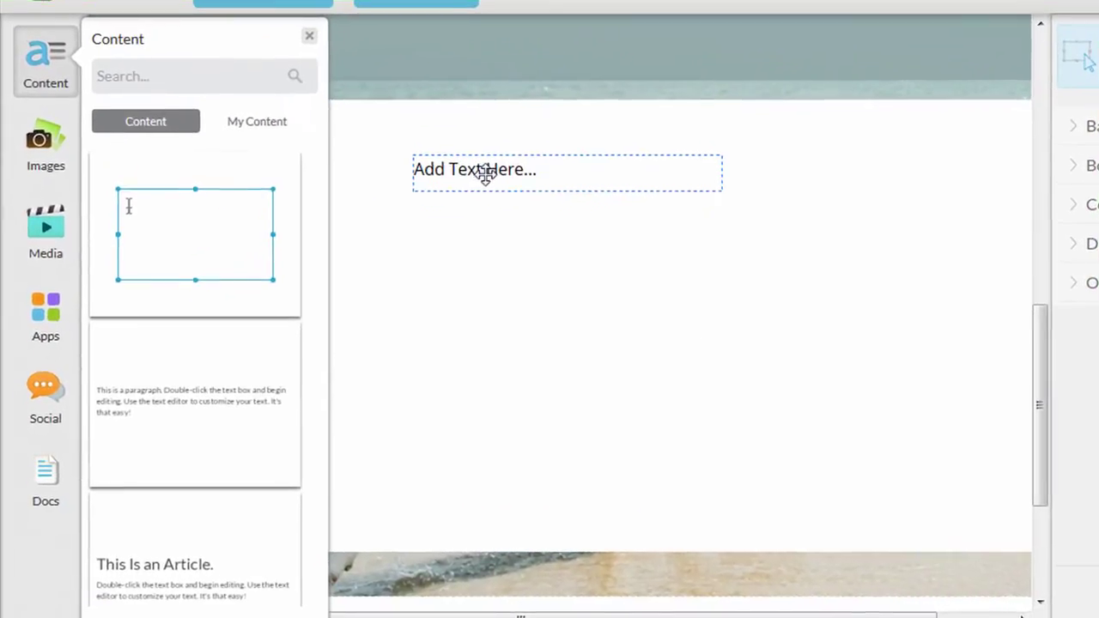
pyautogui.click(405, 241)
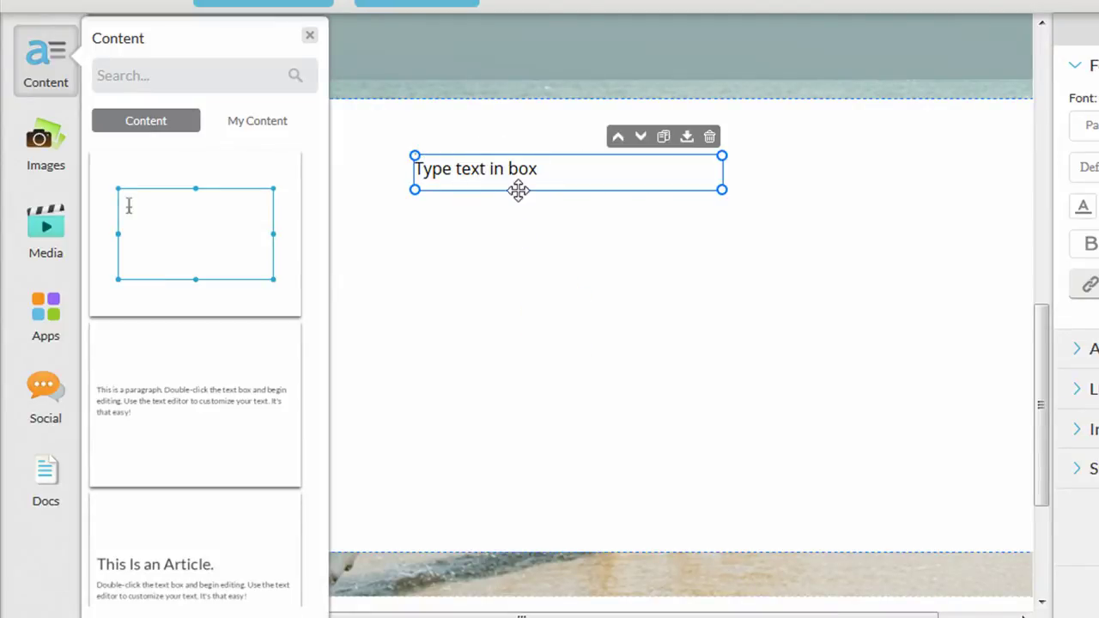
pyautogui.moveTo(518, 180); pyautogui.dragTo(357, 179)
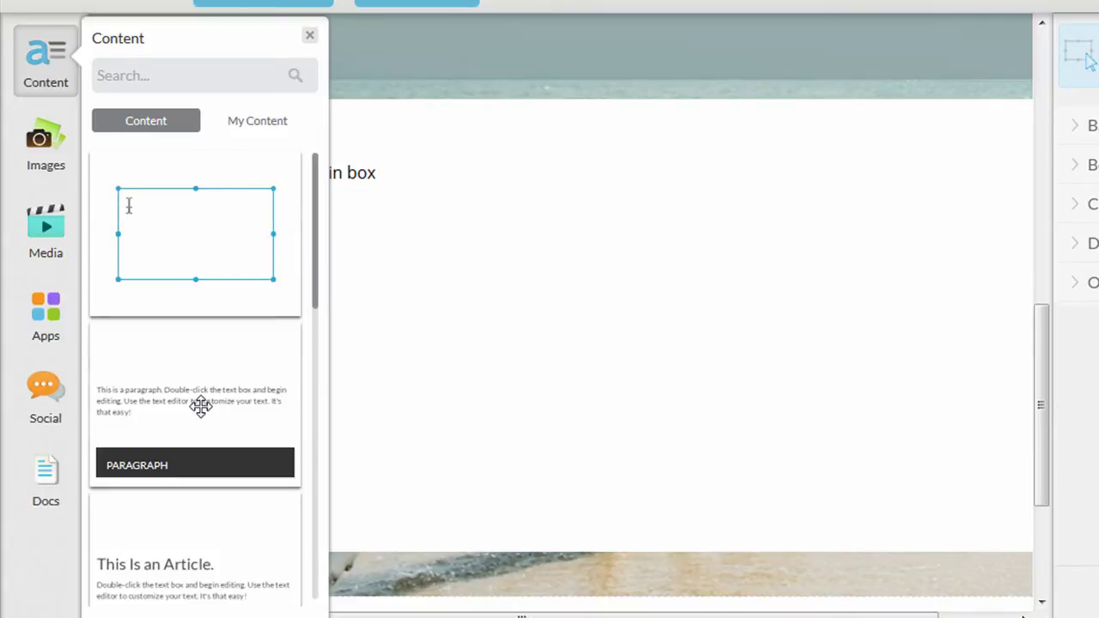
# - Try a sample Paragraph and Article block on the page, then delete the article
pyautogui.moveTo(200, 406); pyautogui.dragTo(601, 181)
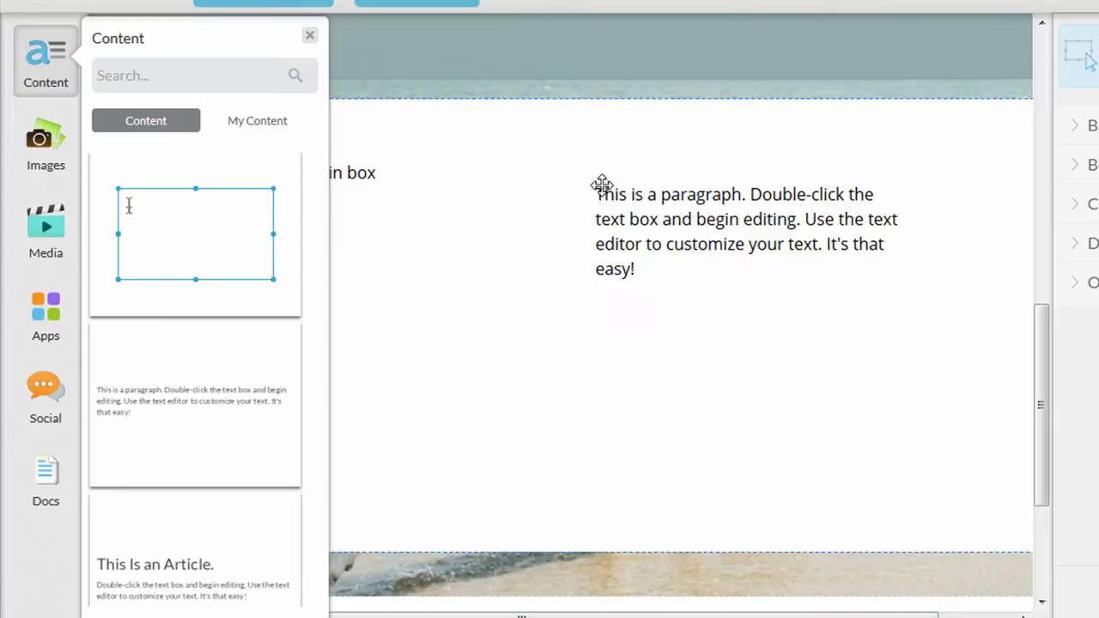
pyautogui.click(667, 222)
pyautogui.moveTo(172, 550); pyautogui.dragTo(569, 191)
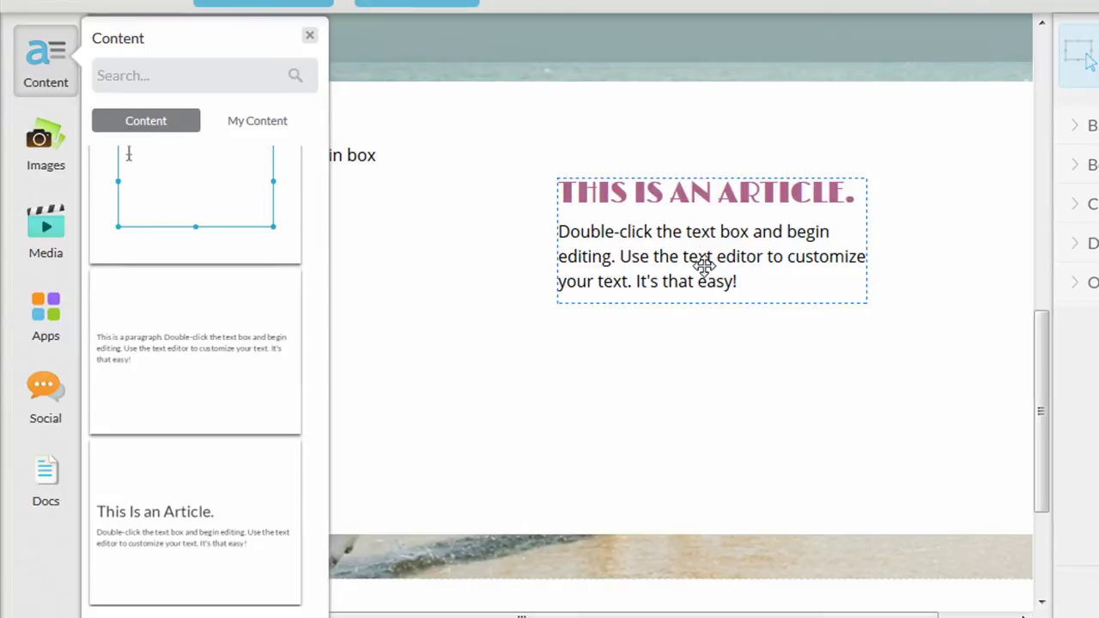
pyautogui.click(692, 197)
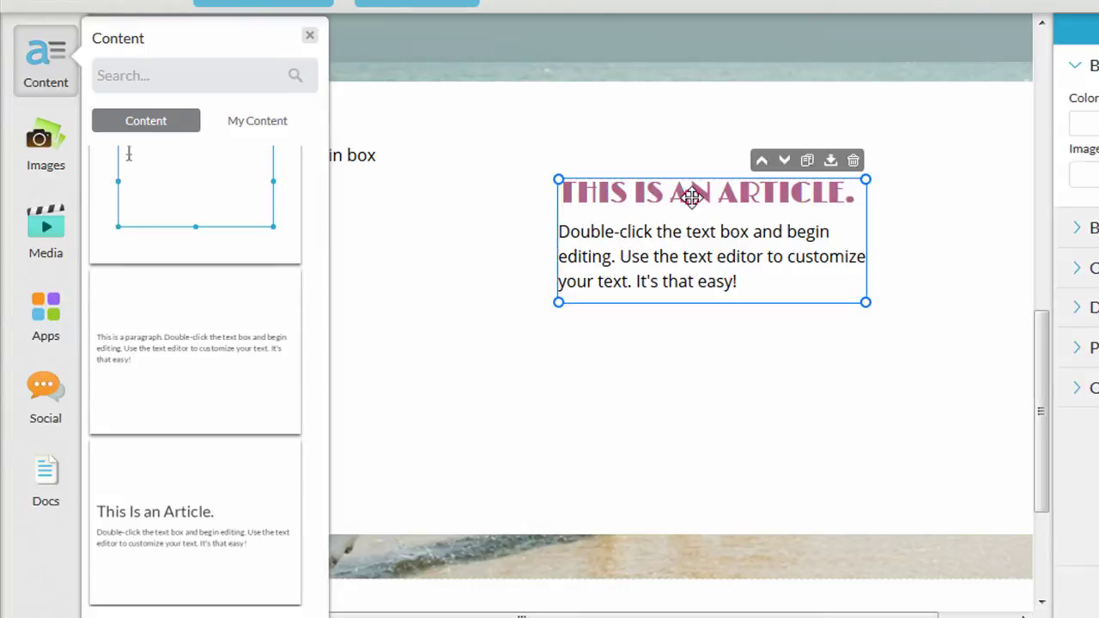
pyautogui.press('Delete')
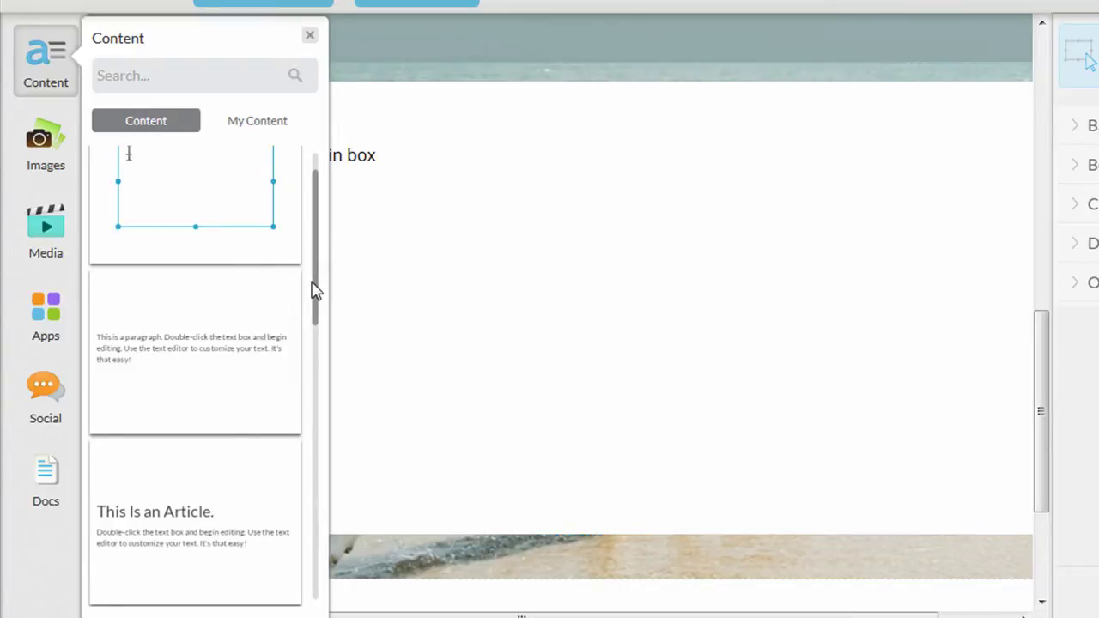
# - Drag a navigation element and an empty box from the Content panel onto the page
pyautogui.moveTo(315, 290); pyautogui.dragTo(310, 462)
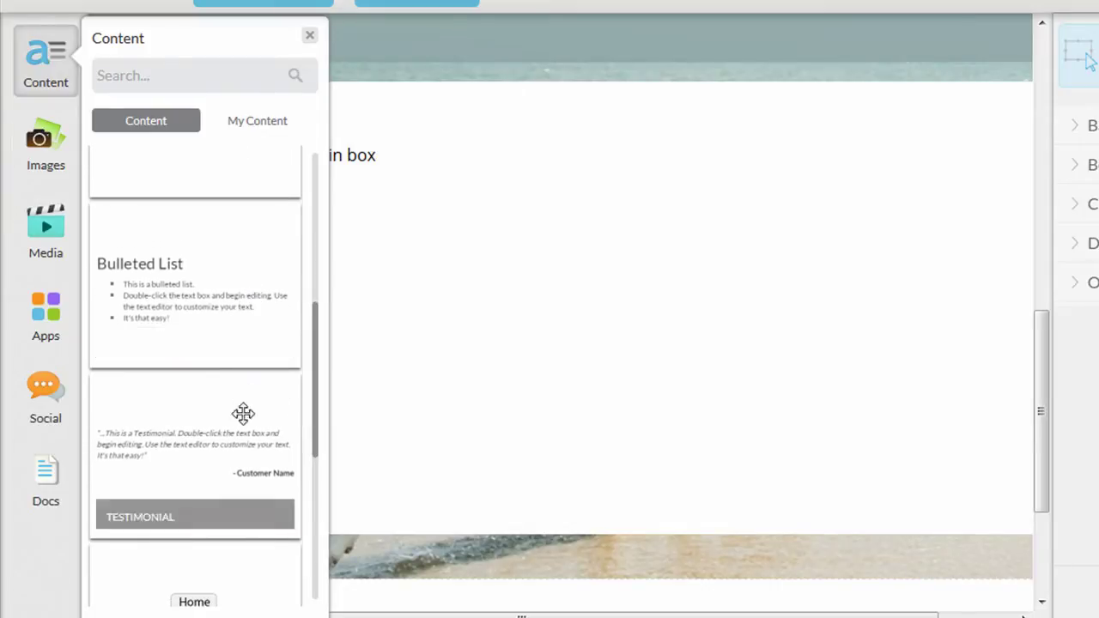
pyautogui.scroll(-2, 245, 463)
pyautogui.scroll(-1, 244, 465)
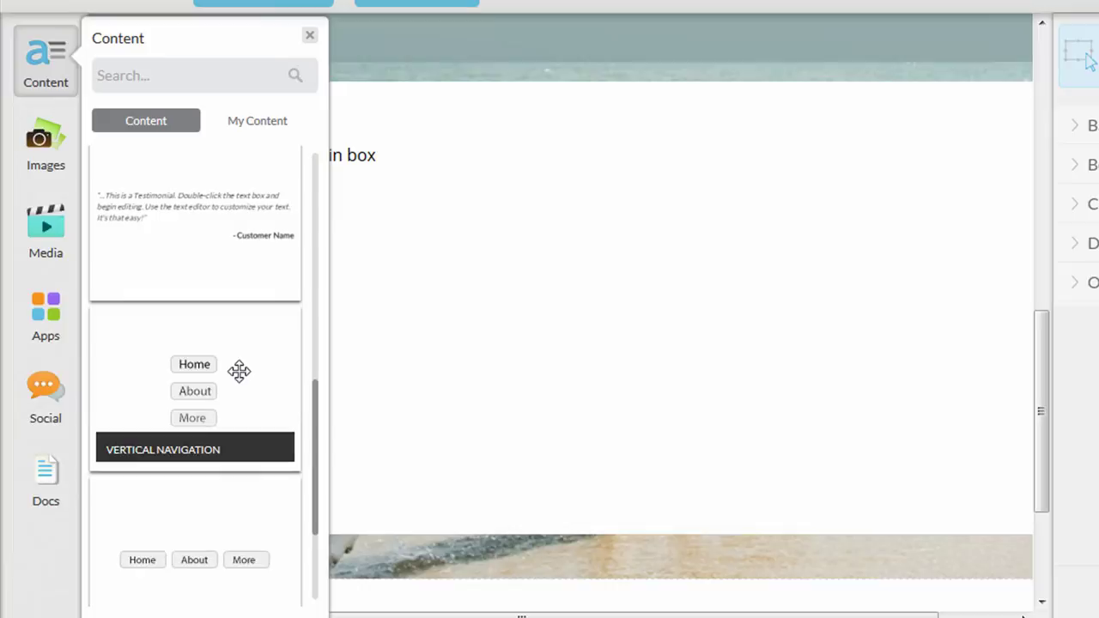
pyautogui.scroll(-1, 239, 370)
pyautogui.moveTo(233, 351); pyautogui.dragTo(618, 250)
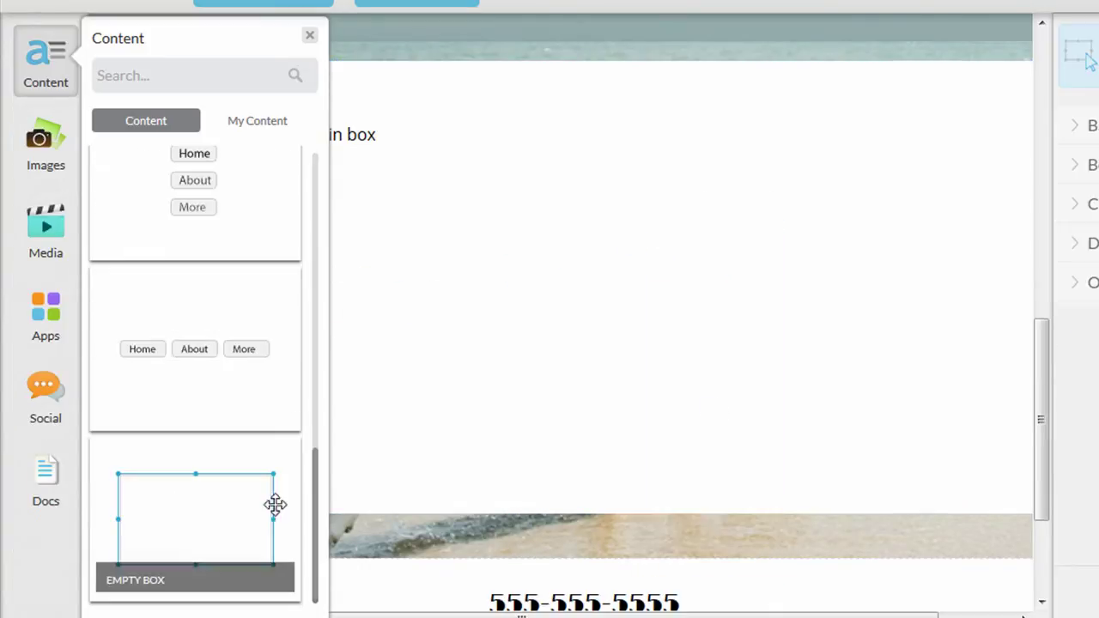
pyautogui.moveTo(300, 494); pyautogui.dragTo(607, 199)
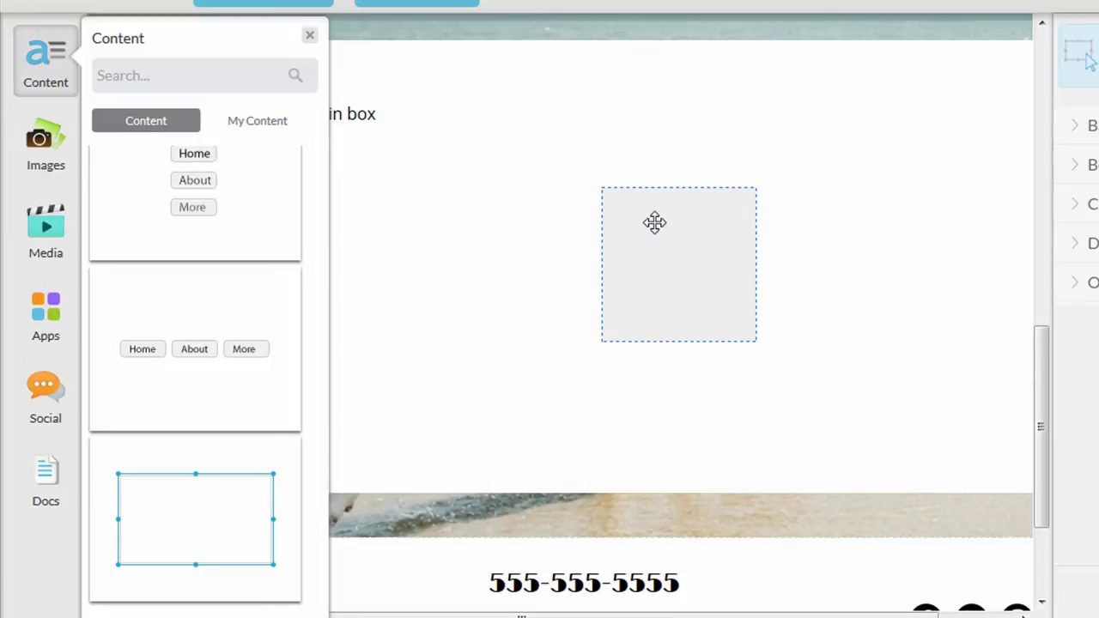
# - Search stock images for 'dog' and stack the grey dog and German shepherd photos on the right
pyautogui.click(49, 159)
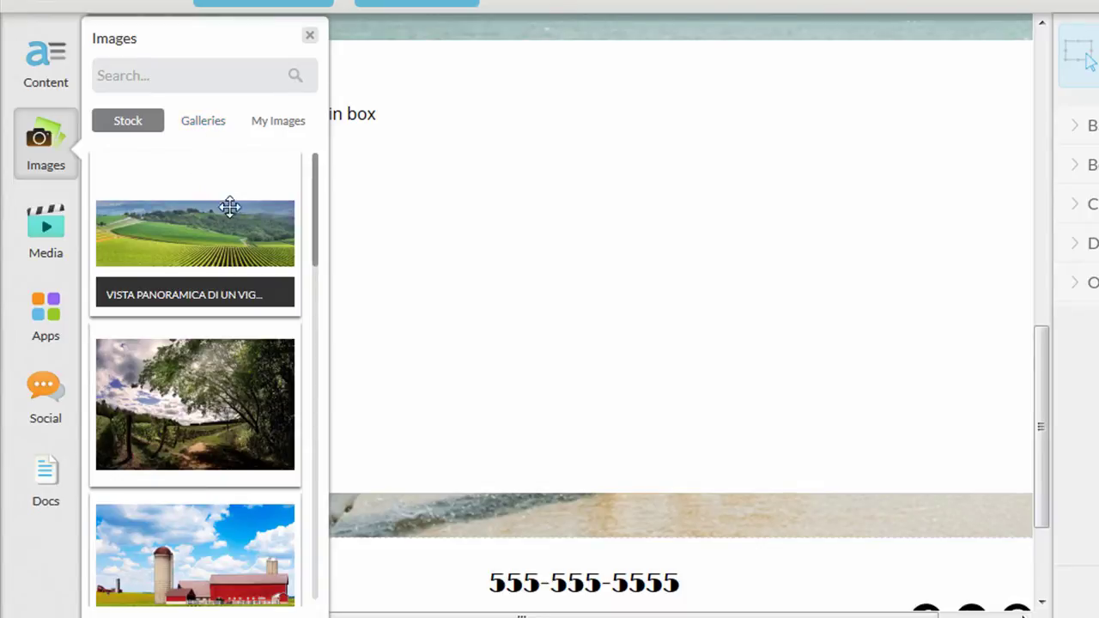
pyautogui.click(277, 123)
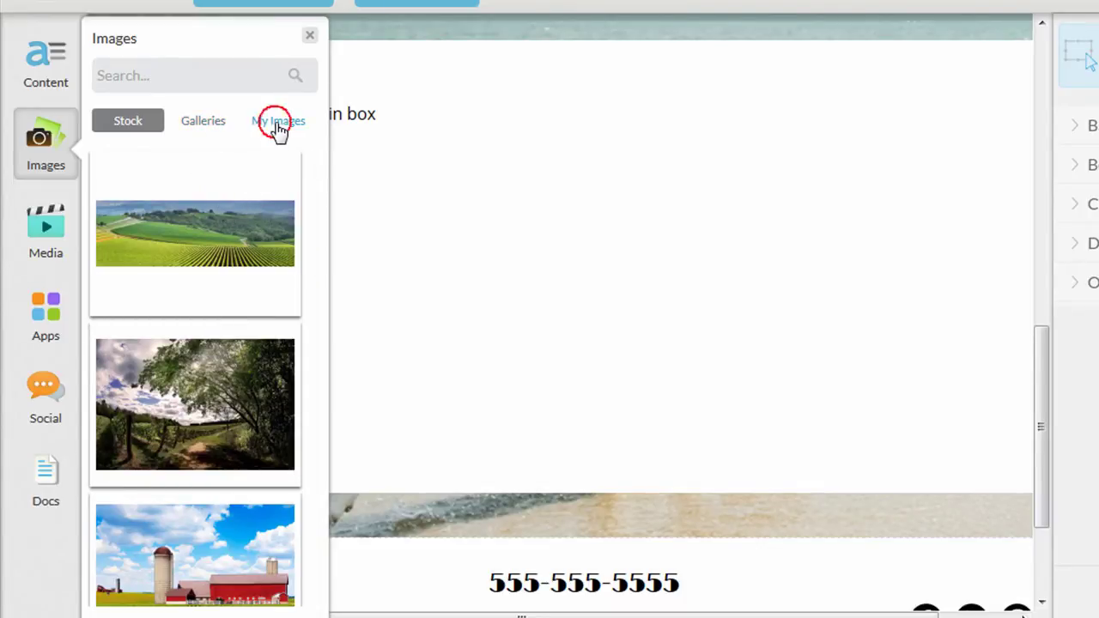
pyautogui.click(128, 125)
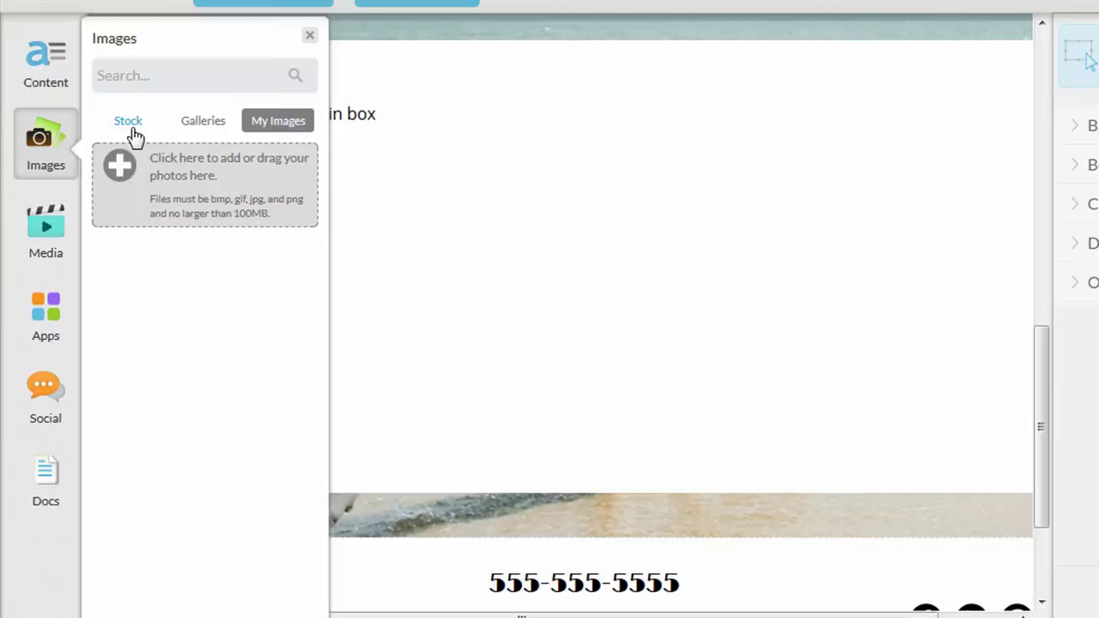
pyautogui.scroll(-2, 188, 218)
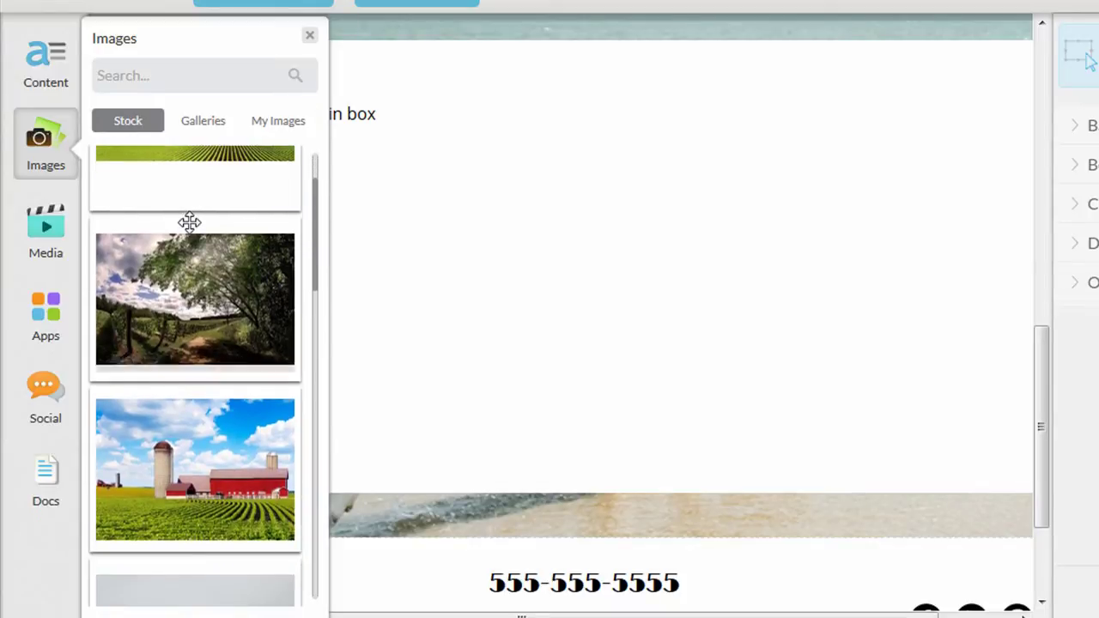
pyautogui.scroll(2, 176, 172)
pyautogui.click(159, 75)
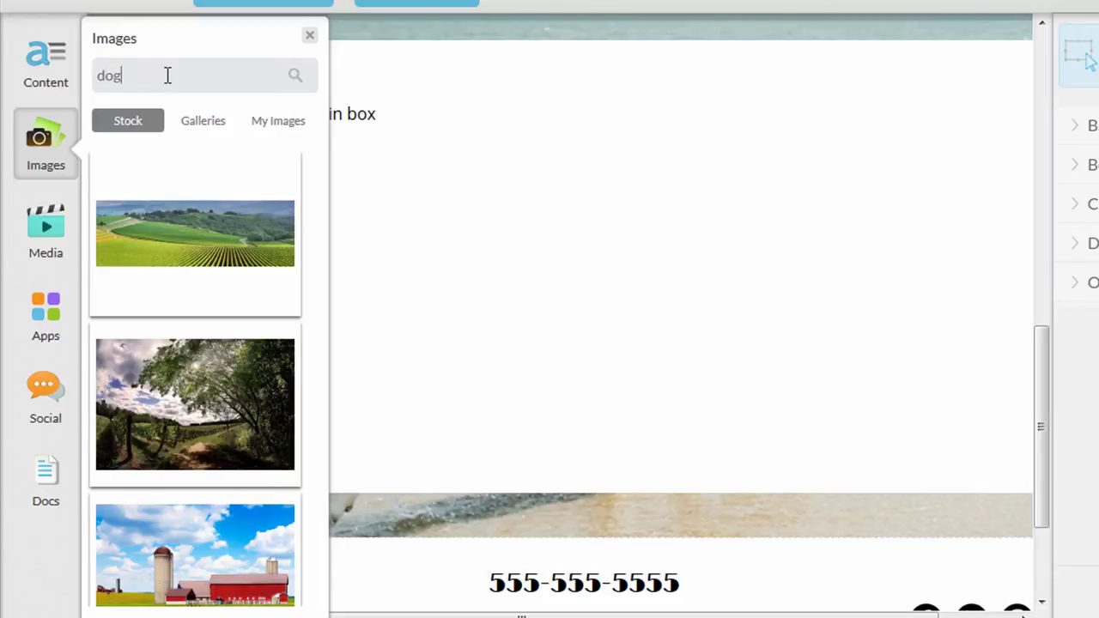
pyautogui.press('Return')
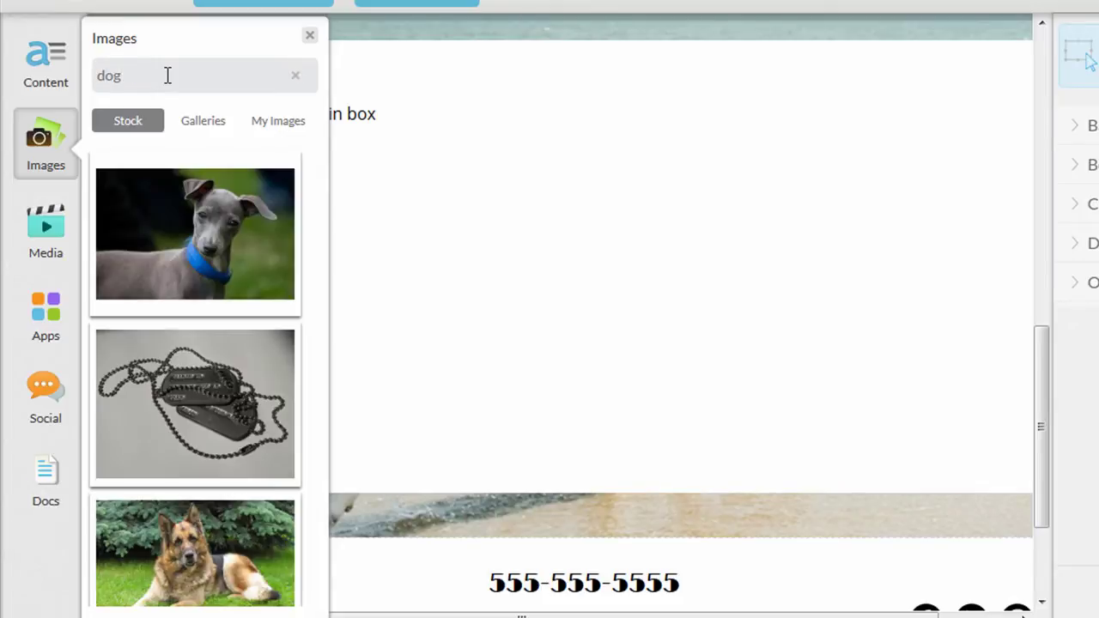
pyautogui.moveTo(216, 181); pyautogui.dragTo(710, 135)
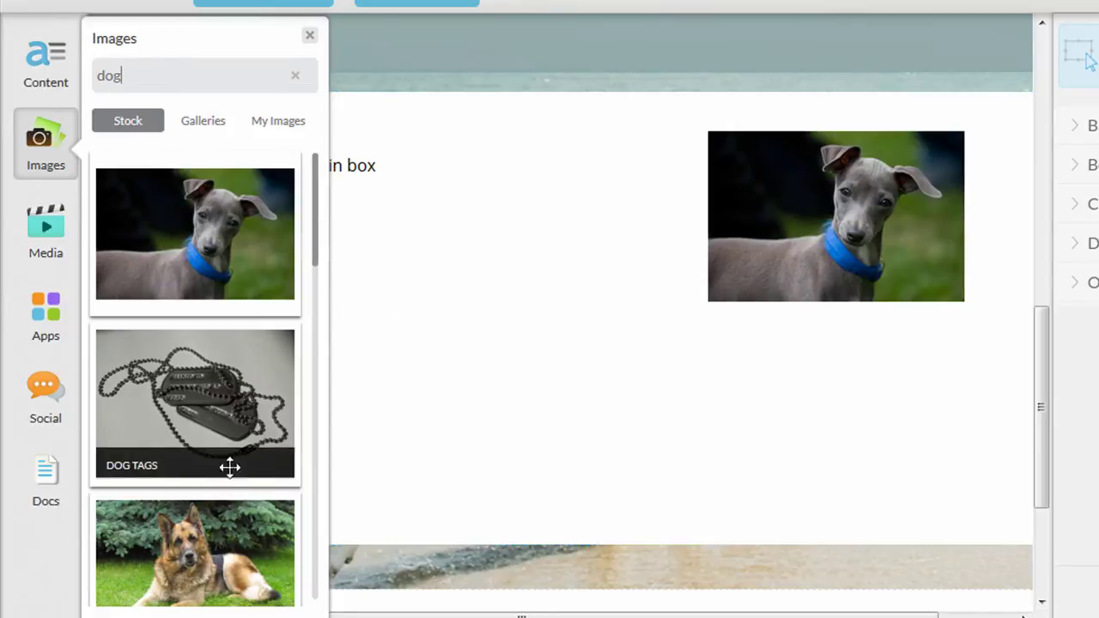
pyautogui.moveTo(246, 535); pyautogui.dragTo(722, 342)
# - Give the grey dog photo a visible drop shadow and 20 px rounded corners on all sides
pyautogui.click(1079, 327)
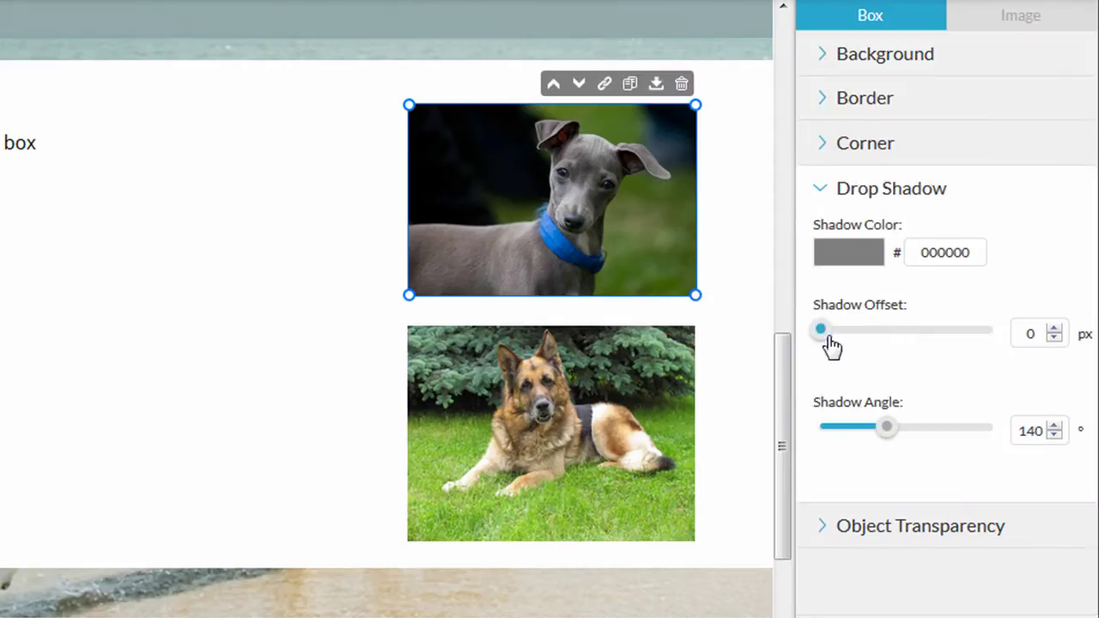
pyautogui.click(893, 428)
pyautogui.moveTo(912, 435)
pyautogui.mouseDown()
pyautogui.moveTo(900, 434)
pyautogui.moveTo(925, 432)
pyautogui.mouseUp()
pyautogui.click(825, 134)
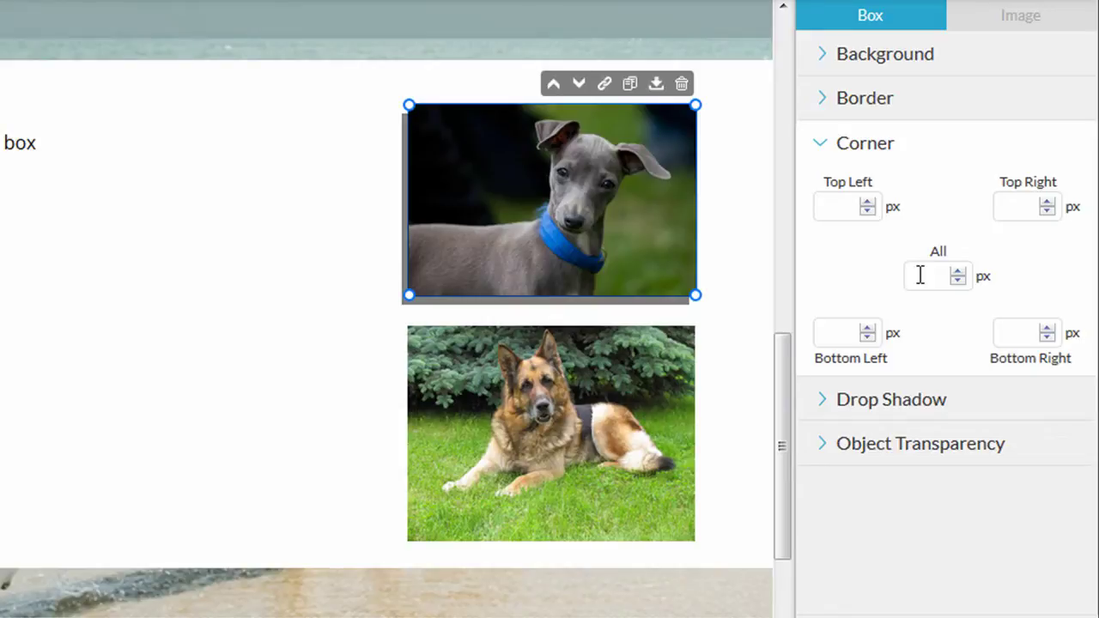
pyautogui.click(920, 275)
pyautogui.write('20')
# - Add a dashed border to the grey dog photo, then nudge the German shepherd photo up and right
pyautogui.click(847, 101)
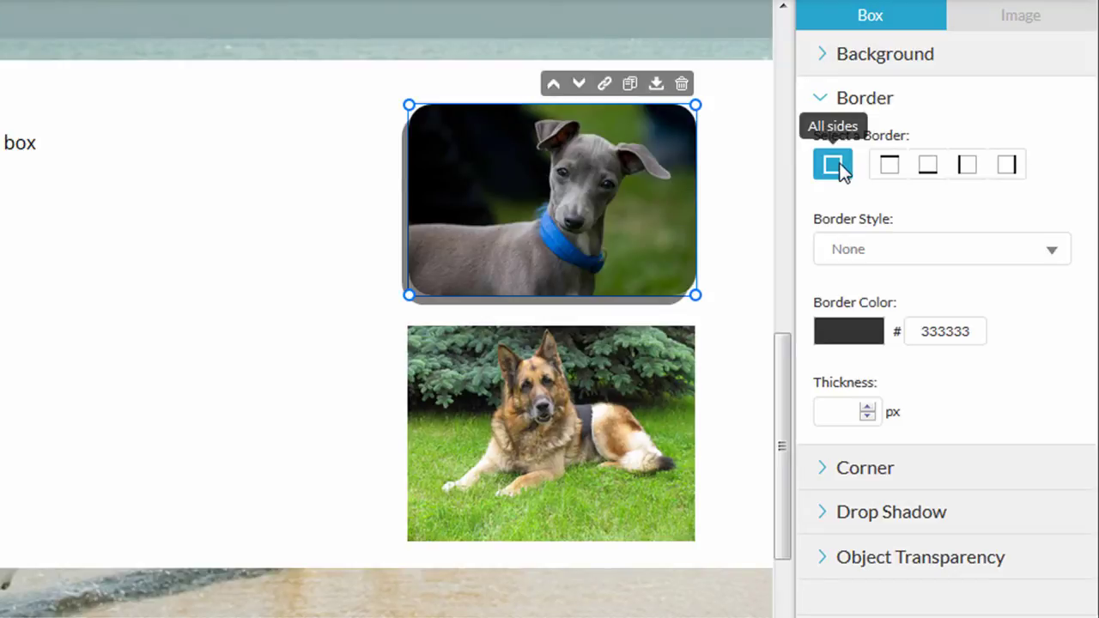
pyautogui.click(884, 248)
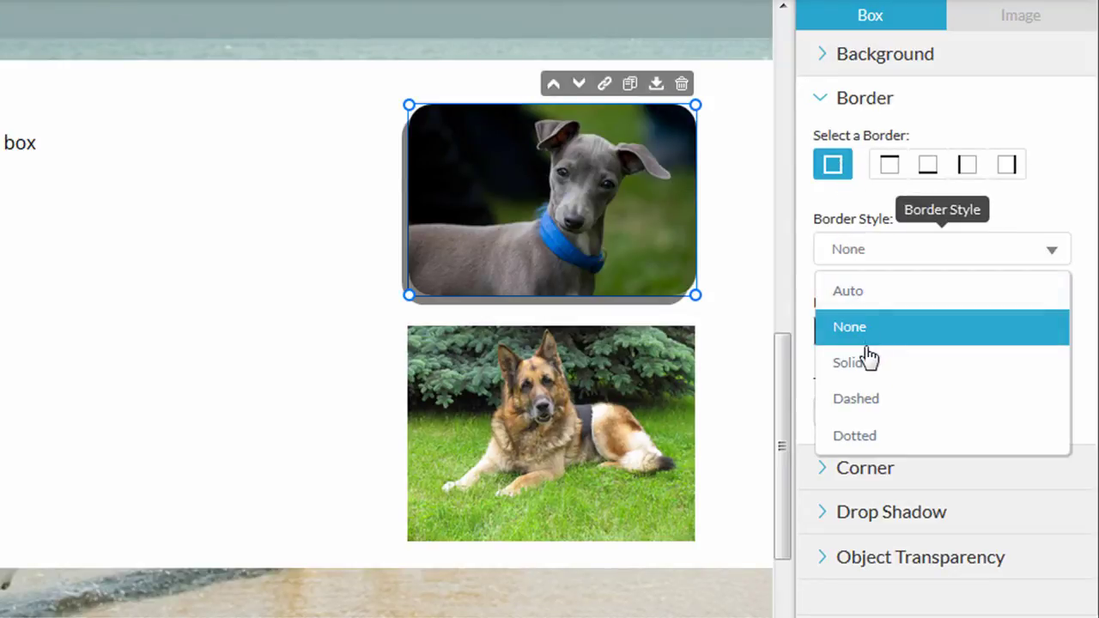
pyautogui.click(867, 400)
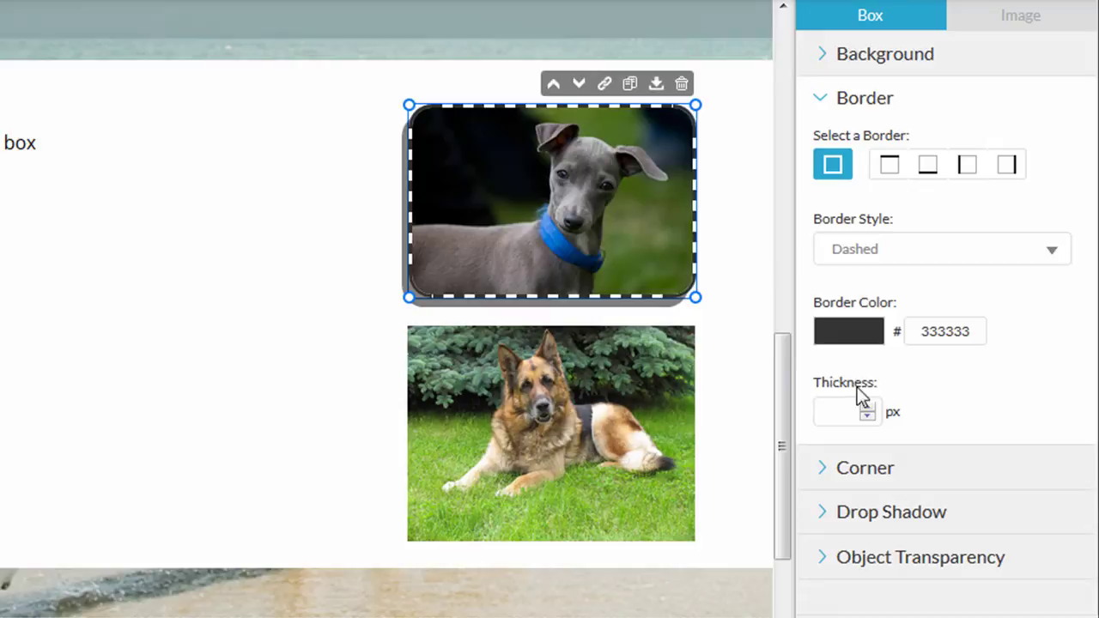
pyautogui.click(332, 326)
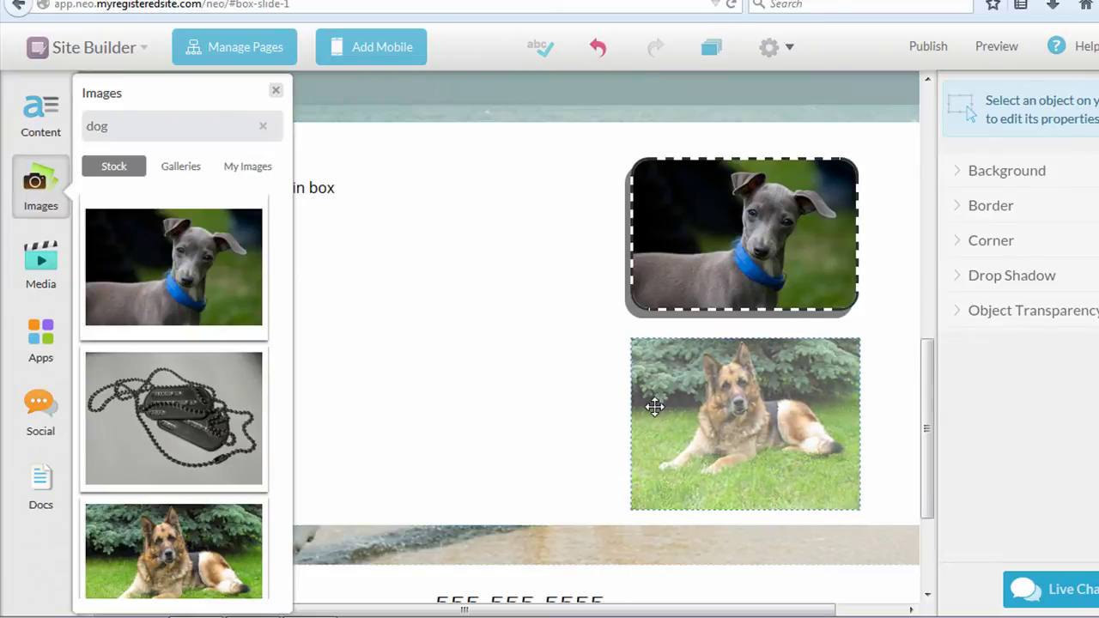
pyautogui.moveTo(645, 401); pyautogui.dragTo(699, 396)
# - Turn on the automatic grid and rulers in Builder Settings and apply them
pyautogui.click(790, 55)
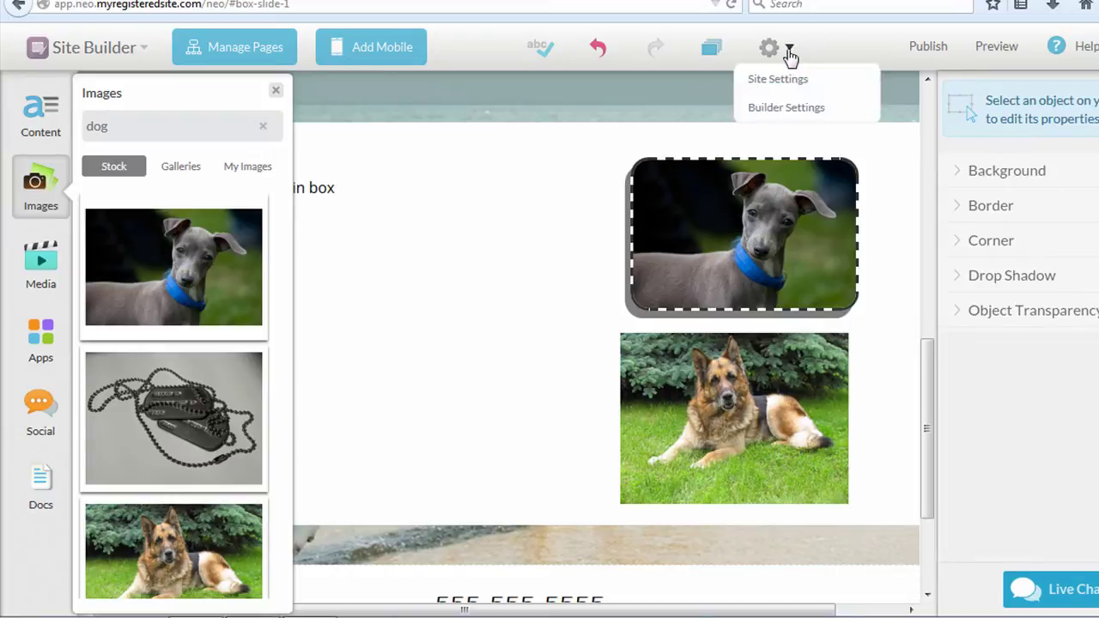
pyautogui.click(791, 108)
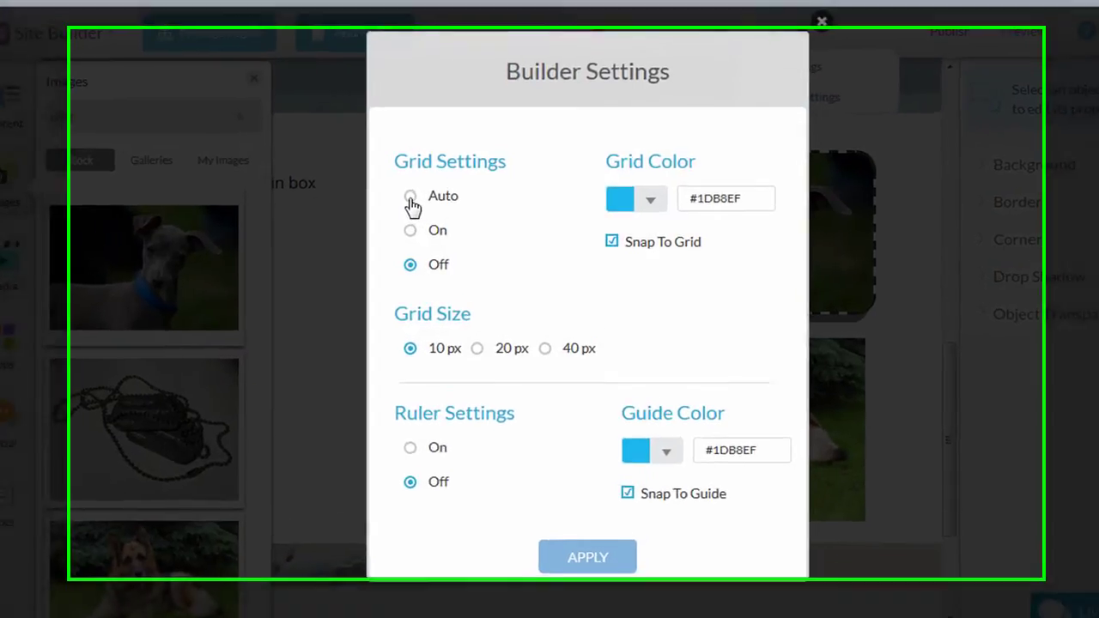
pyautogui.click(423, 201)
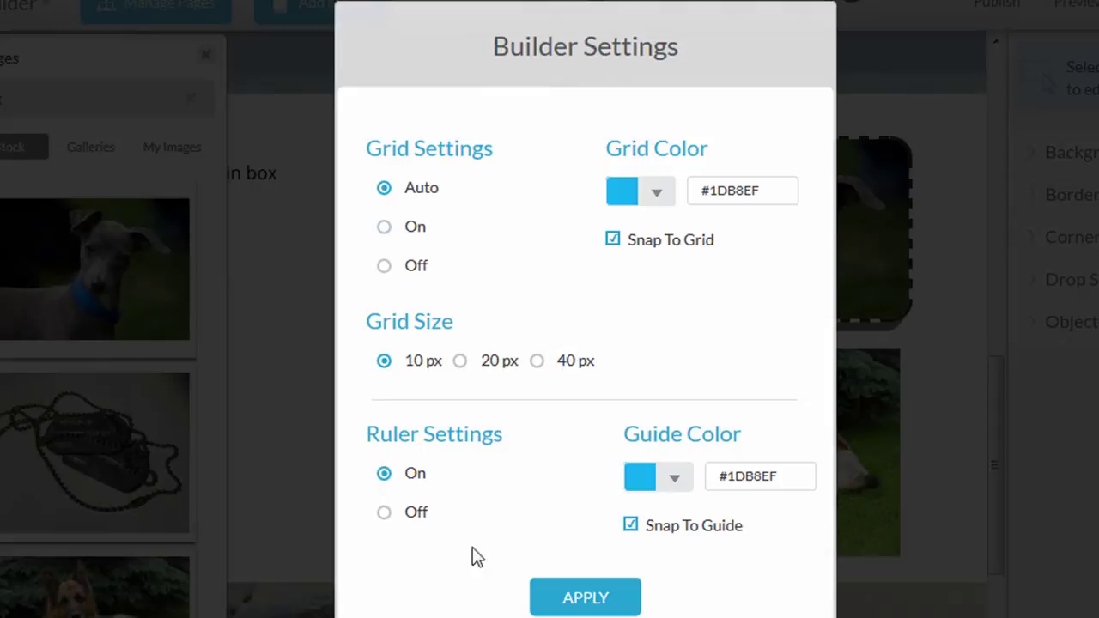
pyautogui.click(596, 598)
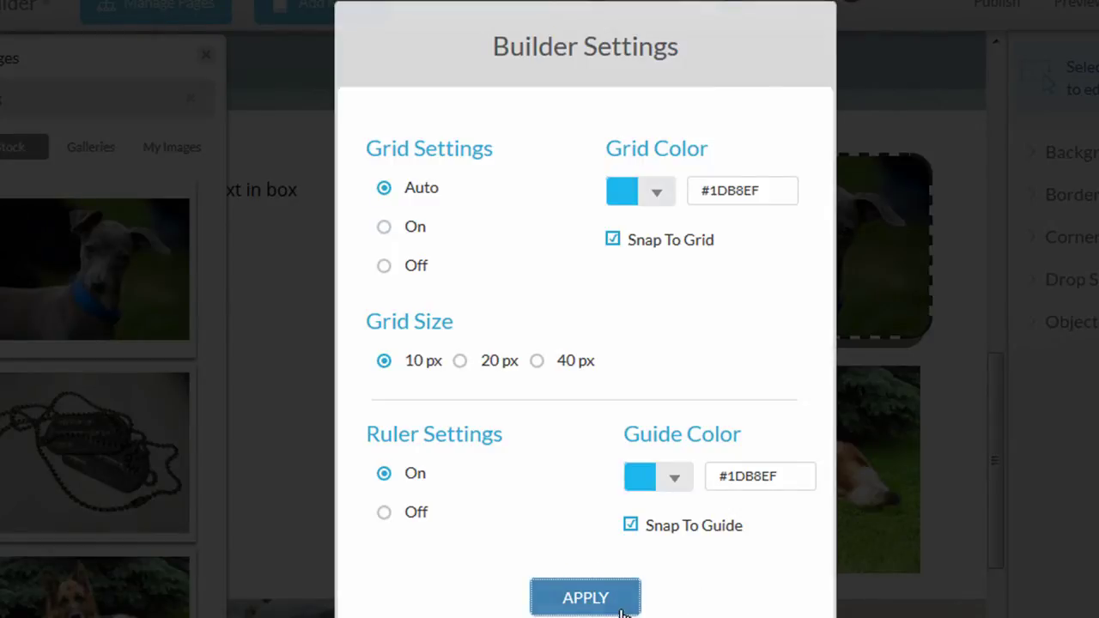
pyautogui.click(620, 606)
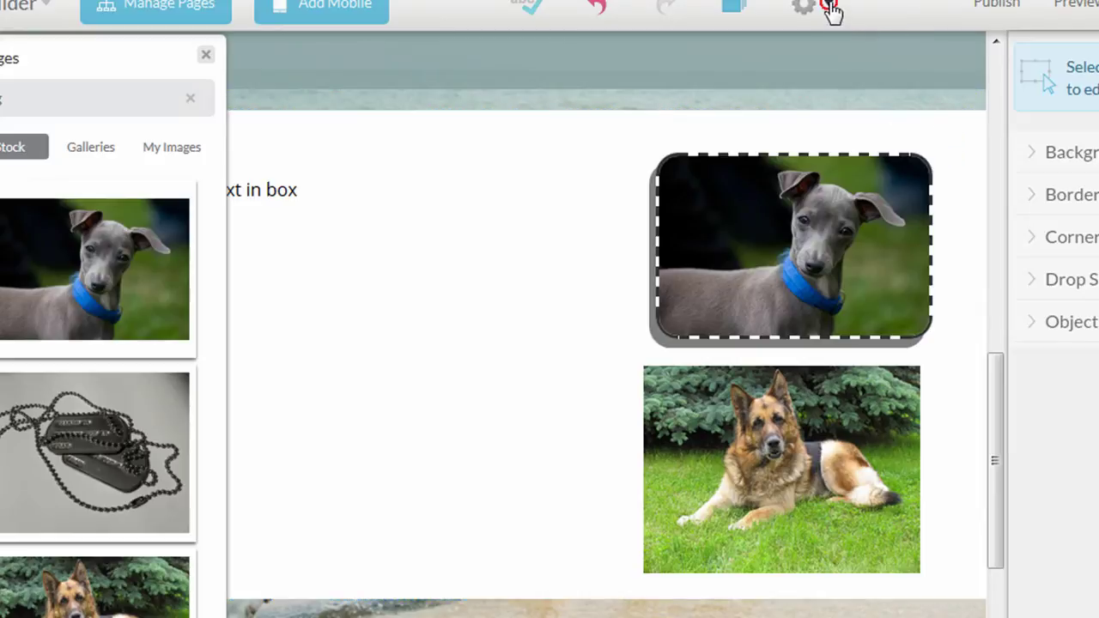
pyautogui.click(828, 8)
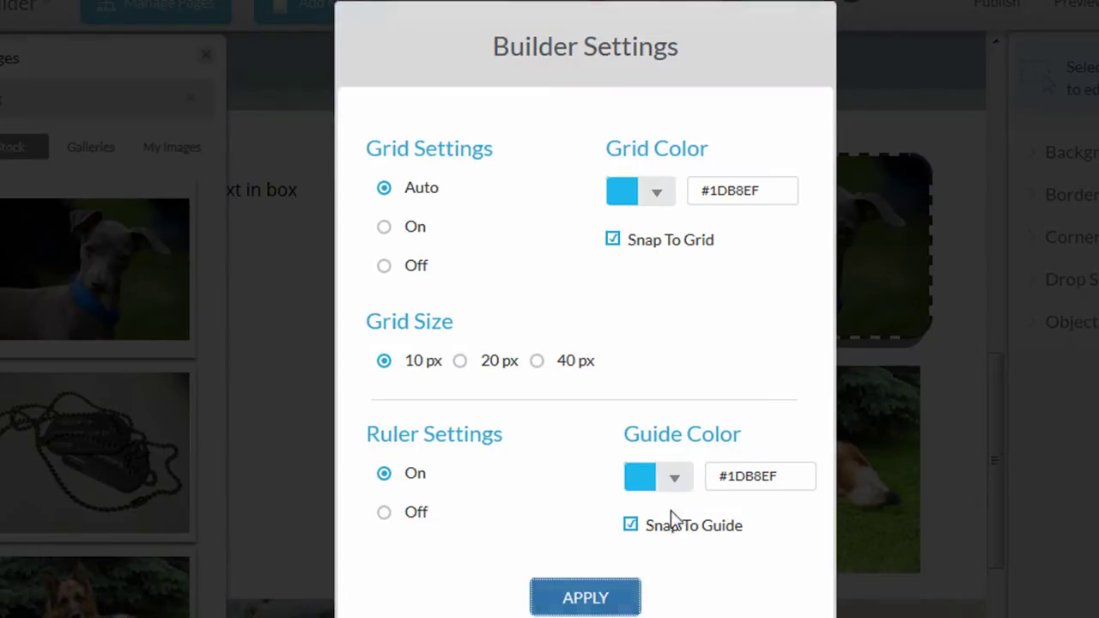
pyautogui.click(599, 596)
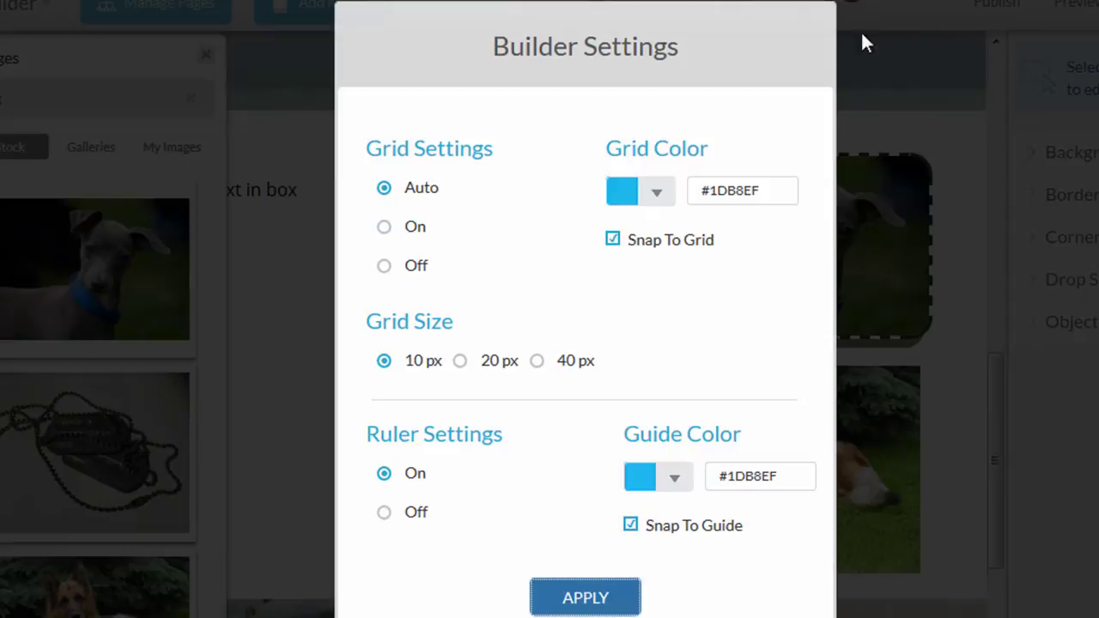
pyautogui.click(857, 7)
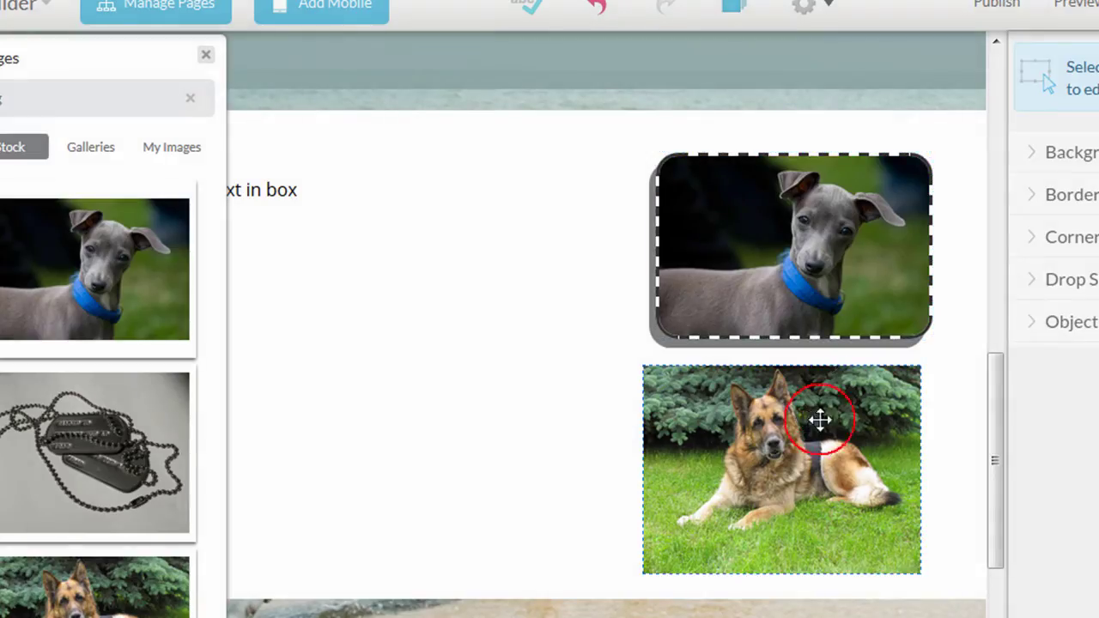
# - Align the German shepherd photo under the grey puppy and reapply the builder grid settings
pyautogui.moveTo(822, 422); pyautogui.dragTo(819, 421)
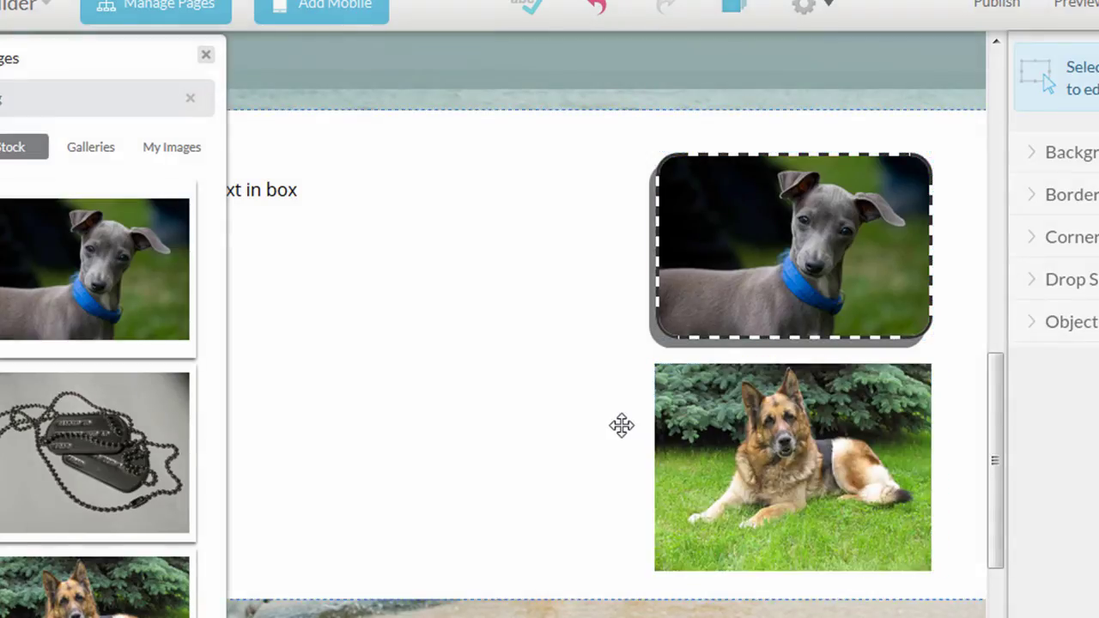
pyautogui.moveTo(712, 430)
pyautogui.mouseDown()
pyautogui.moveTo(675, 434)
pyautogui.moveTo(716, 424)
pyautogui.mouseUp()
pyautogui.click(701, 275)
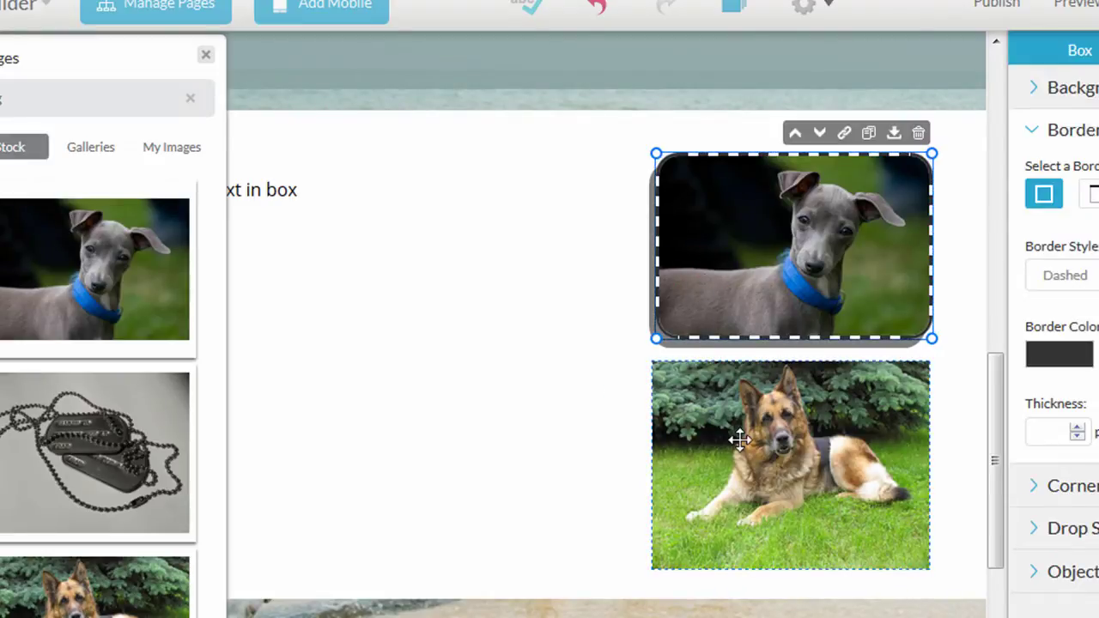
pyautogui.click(304, 422)
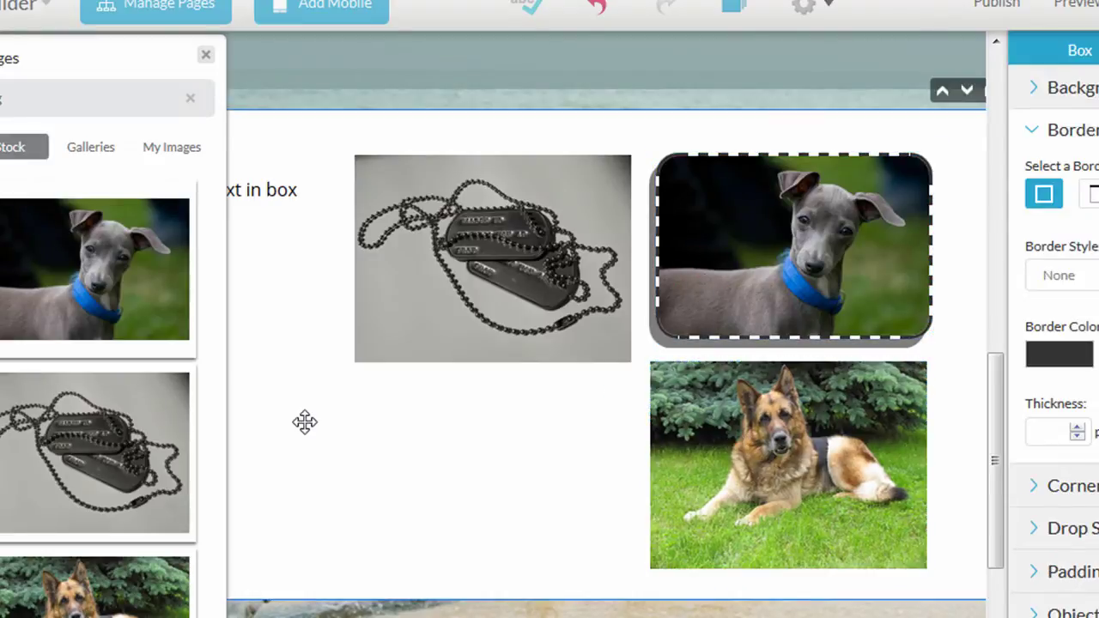
pyautogui.click(832, 9)
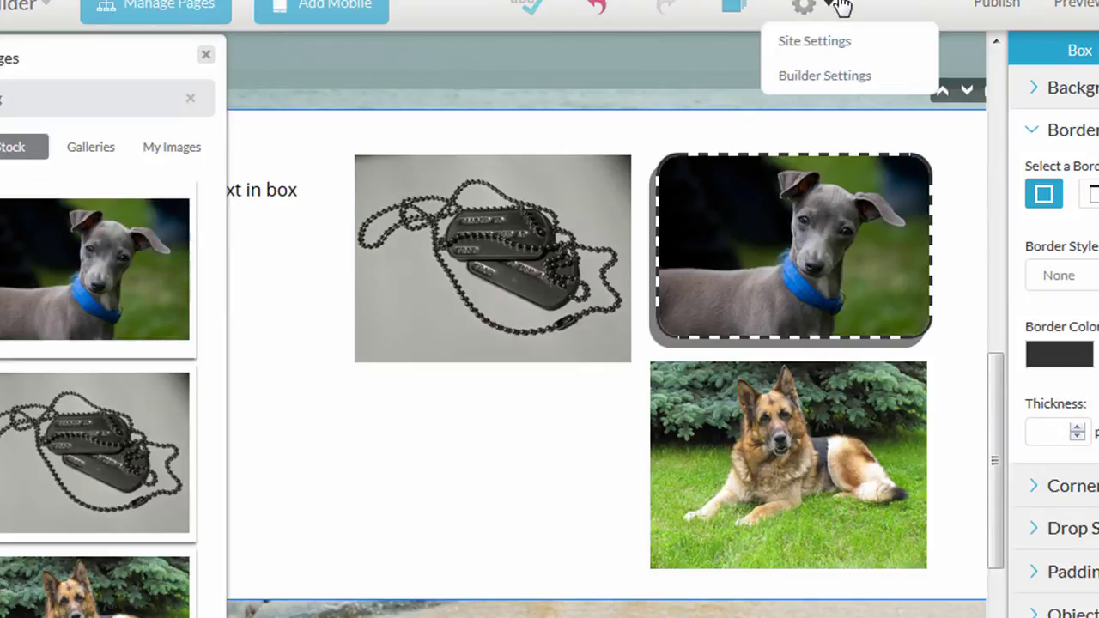
pyautogui.click(844, 76)
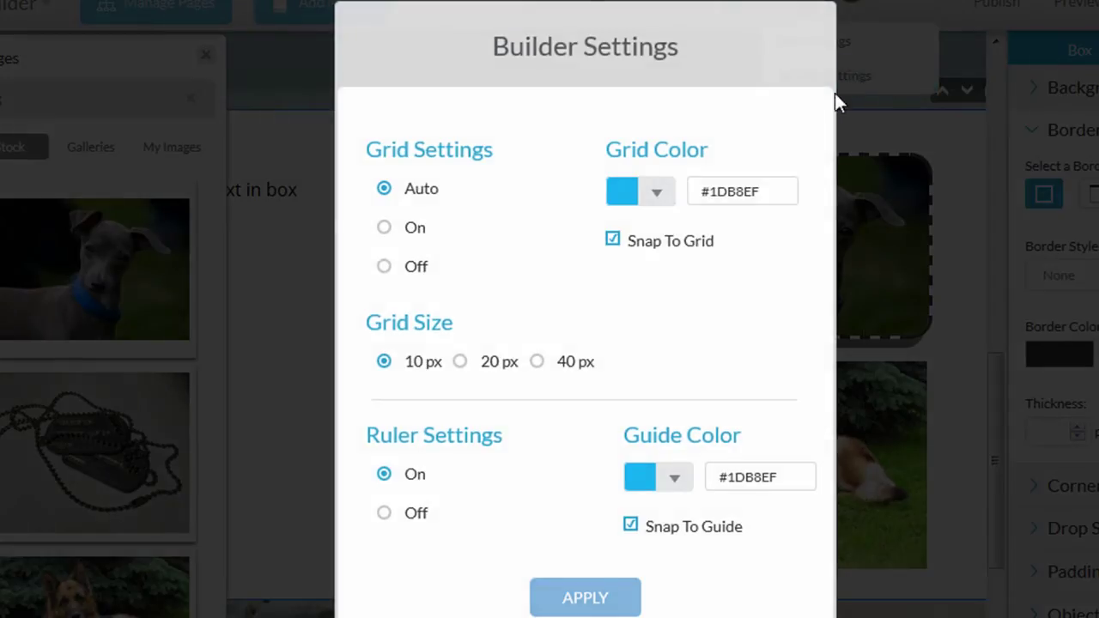
pyautogui.click(596, 606)
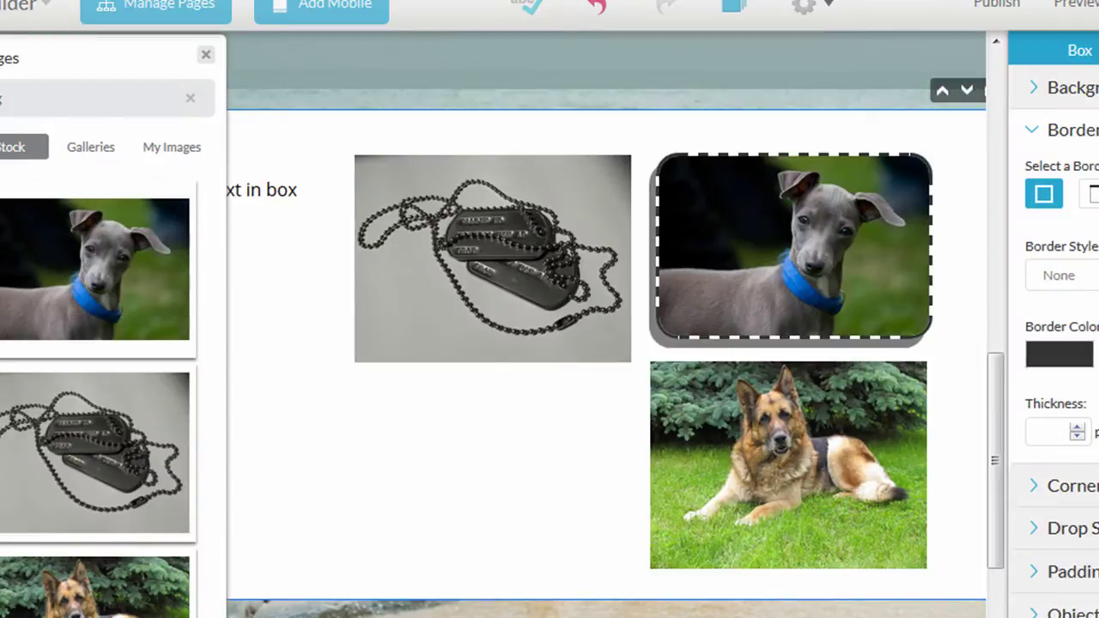
# - Embed the 'Godaddy Website Builder V7 Review' YouTube video below the dog tags using its iframe code
pyautogui.click(42, 250)
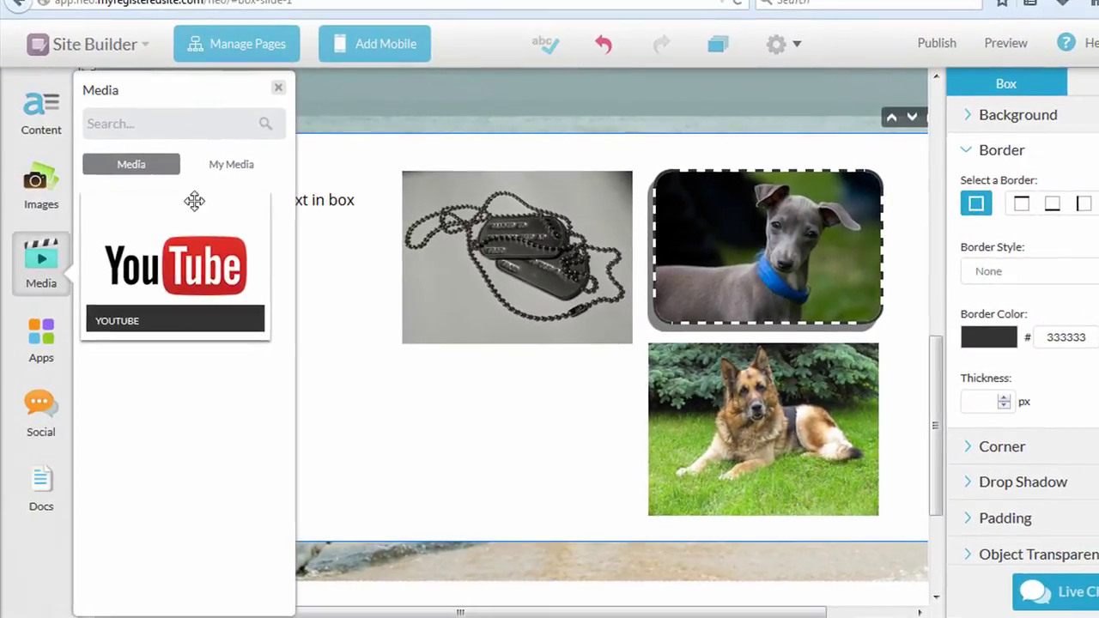
pyautogui.moveTo(147, 249); pyautogui.dragTo(362, 339)
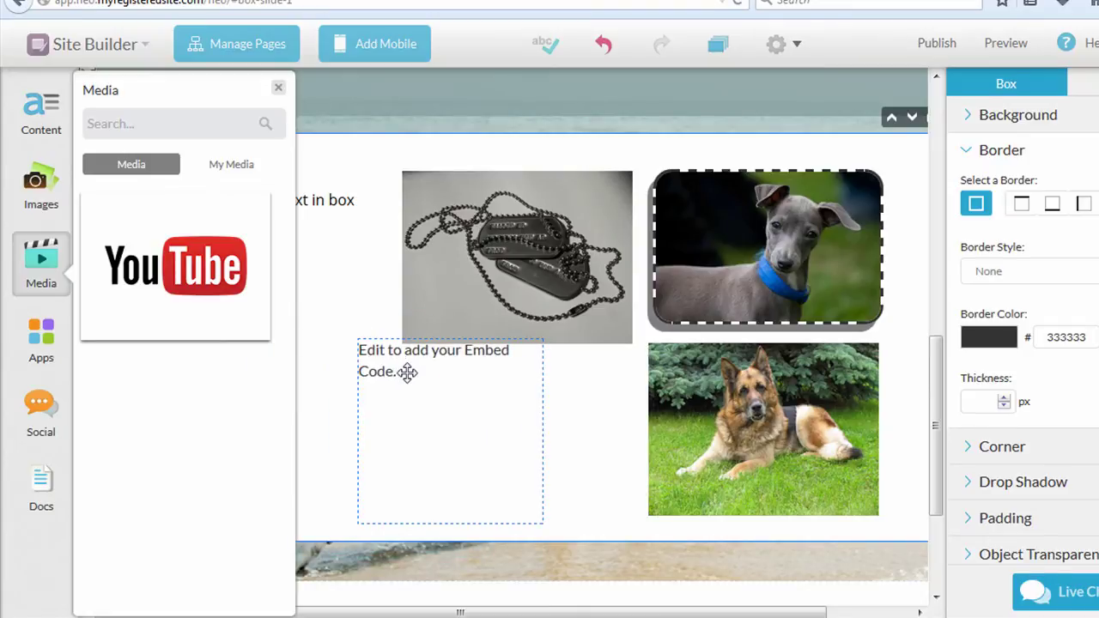
pyautogui.moveTo(408, 373); pyautogui.dragTo(440, 381)
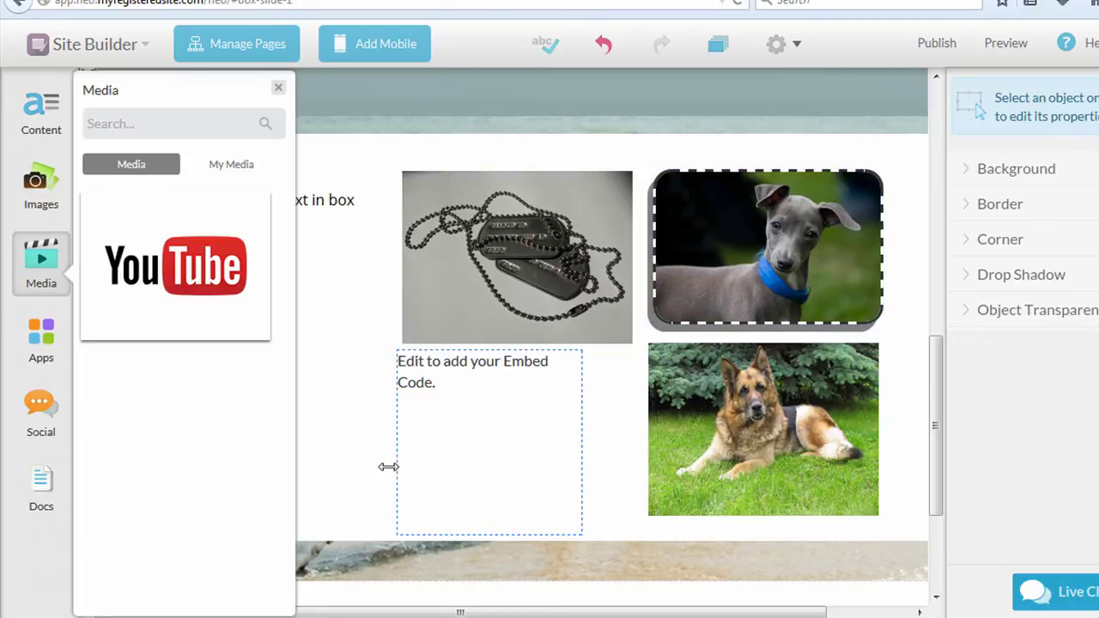
pyautogui.click(435, 441)
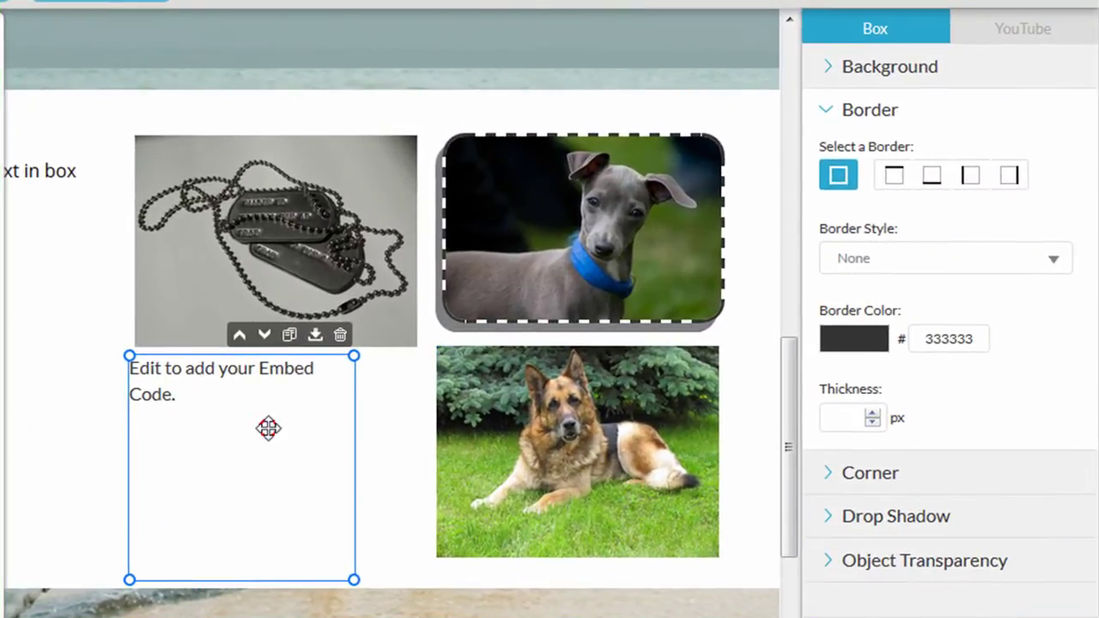
pyautogui.click(268, 427)
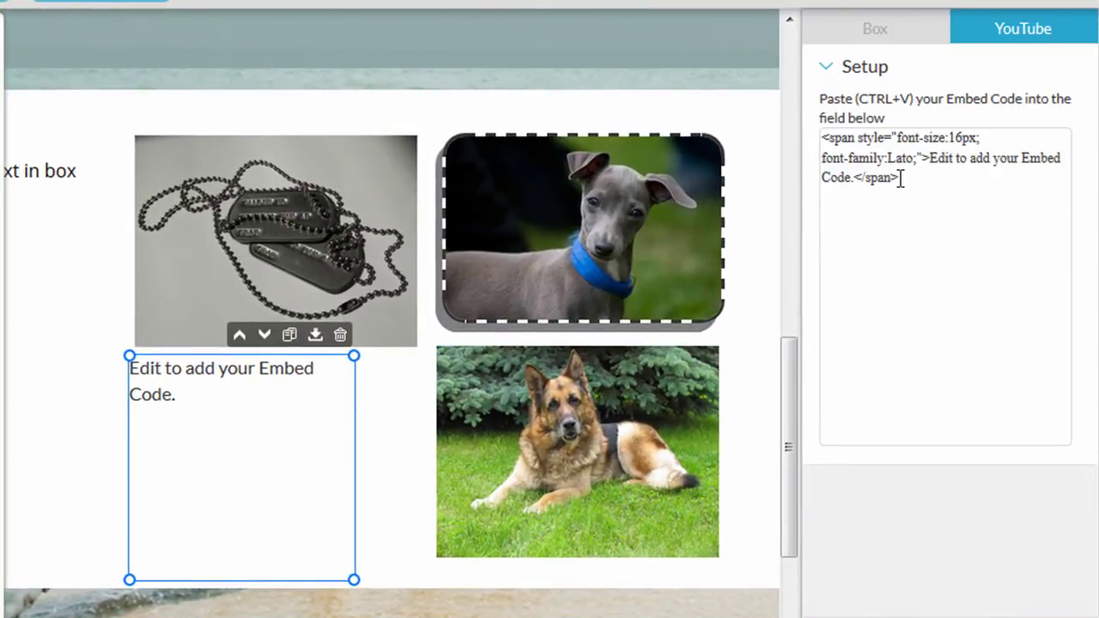
pyautogui.tripleClick(852, 152)
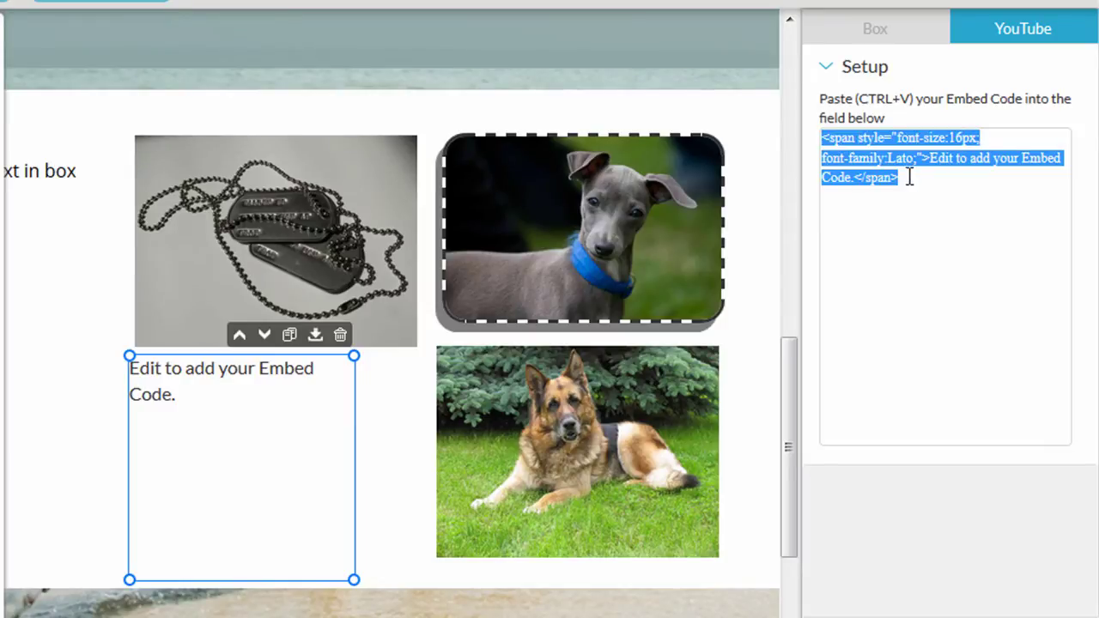
pyautogui.write('<iframe width="560" height="315" src="https://www.youtube.com/embed/Z5ORsOVwWdk" frameborder="0" allowfullscreen></iframe>')
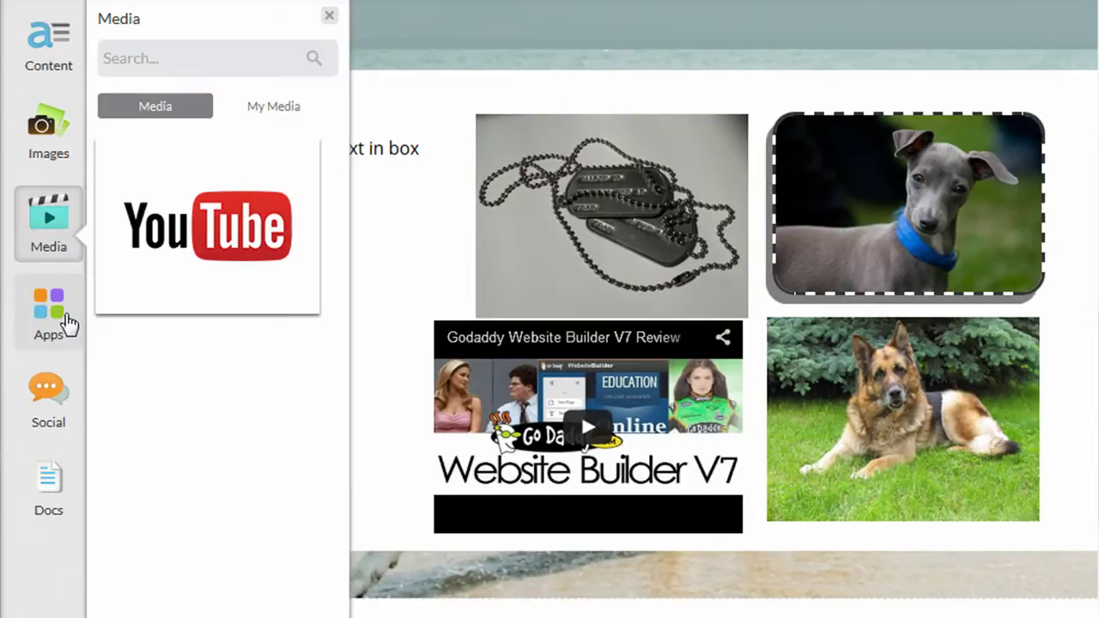
# - Place a Custom Form contact form on the page and enlarge it so all fields fit
pyautogui.click(69, 325)
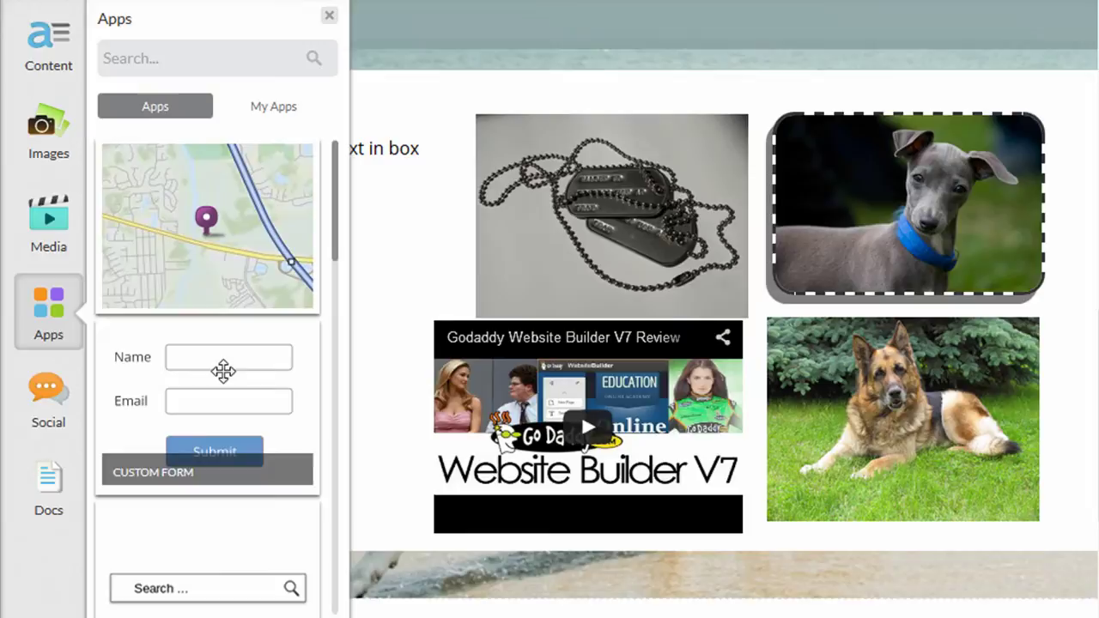
pyautogui.scroll(-3, 223, 370)
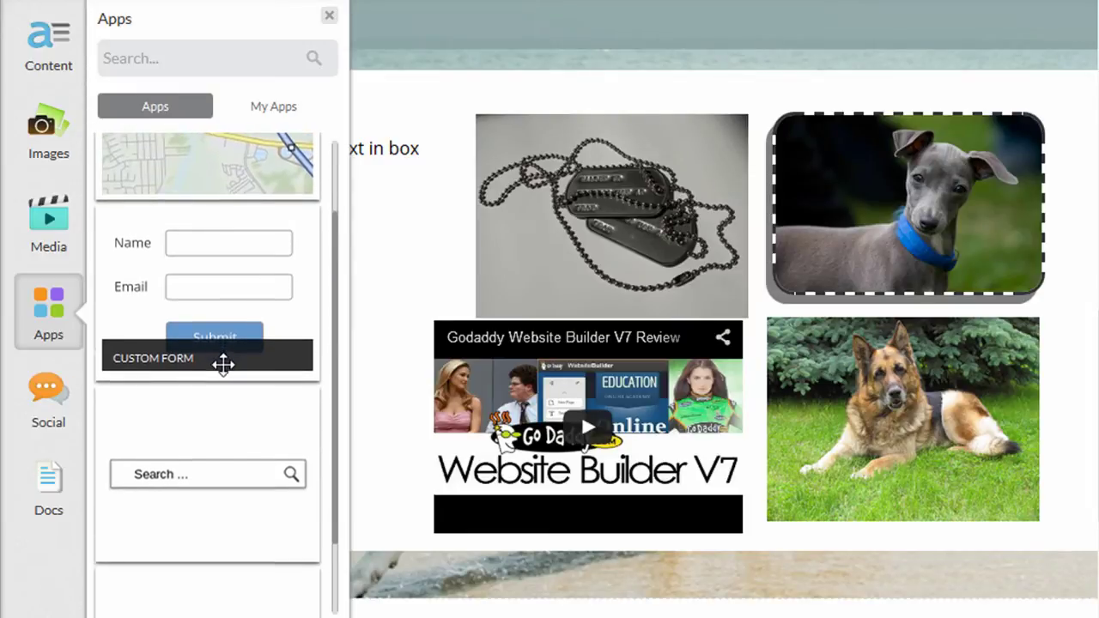
pyautogui.scroll(-3, 221, 367)
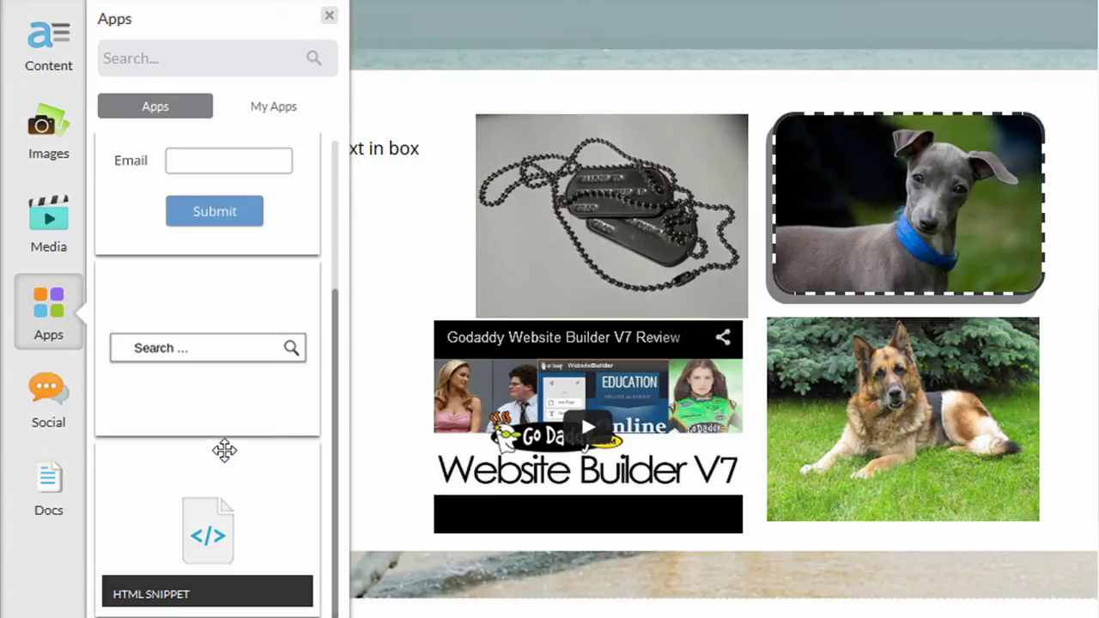
pyautogui.scroll(5, 222, 442)
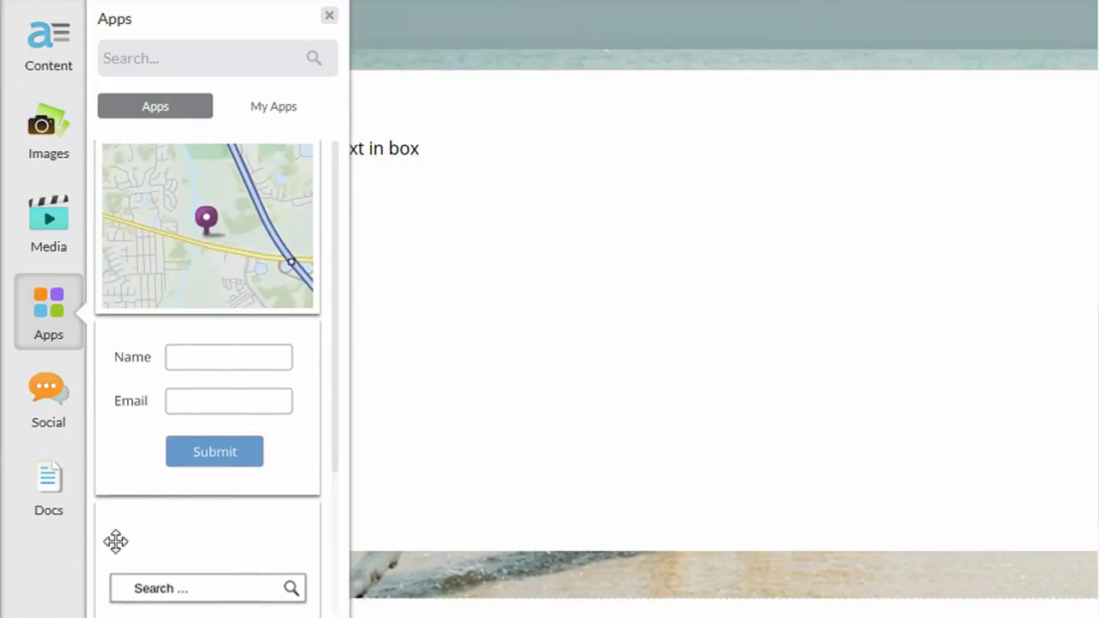
pyautogui.moveTo(154, 412); pyautogui.dragTo(475, 74)
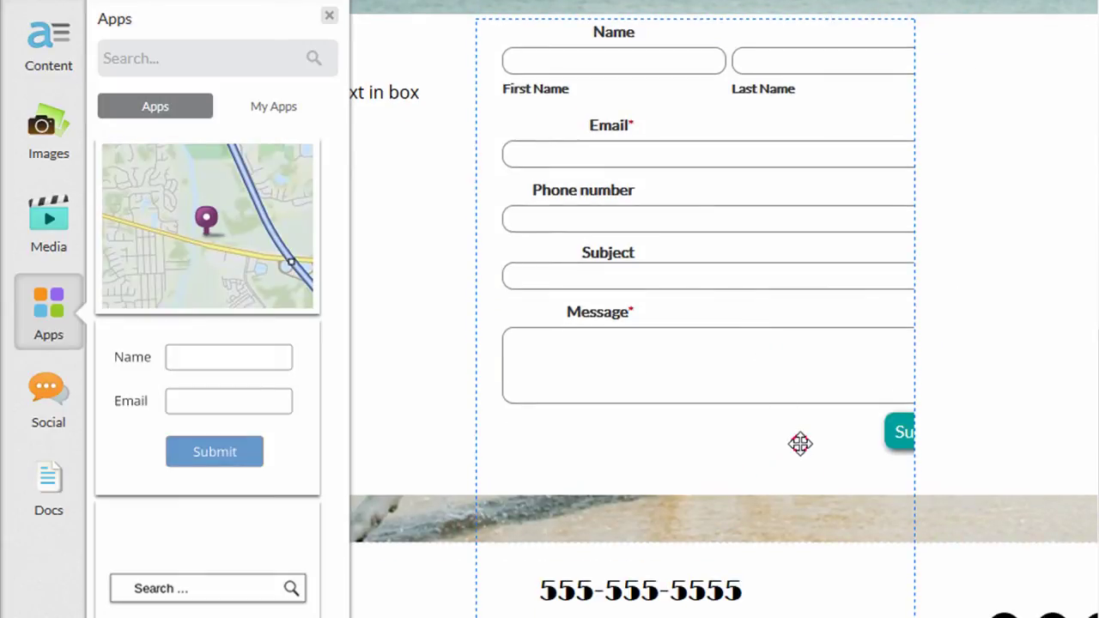
pyautogui.scroll(-2, 798, 437)
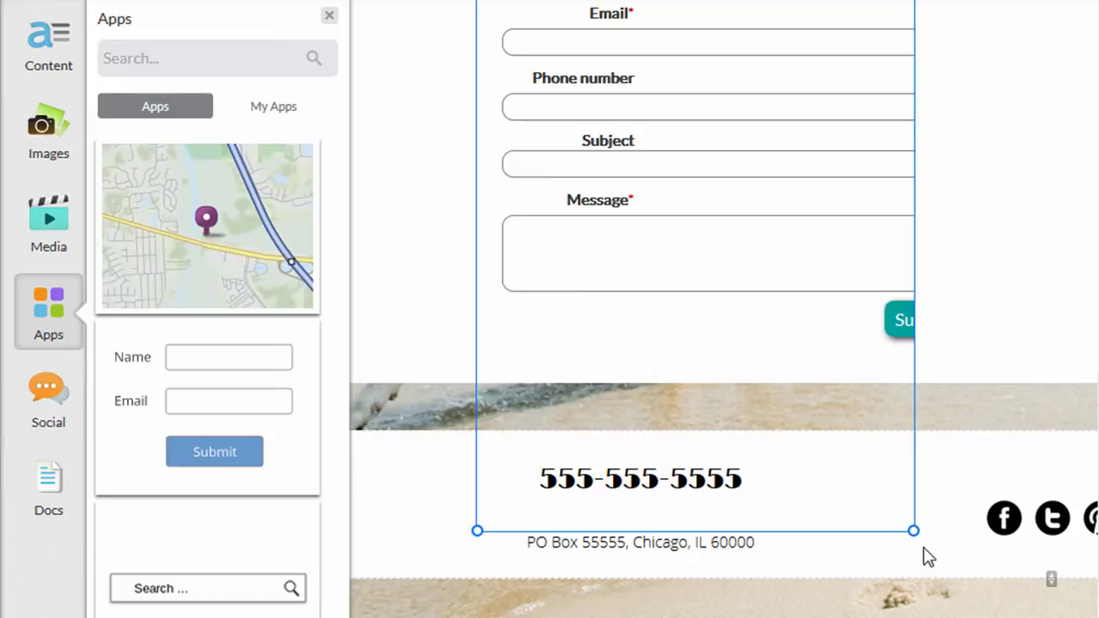
pyautogui.moveTo(912, 530); pyautogui.dragTo(1027, 365)
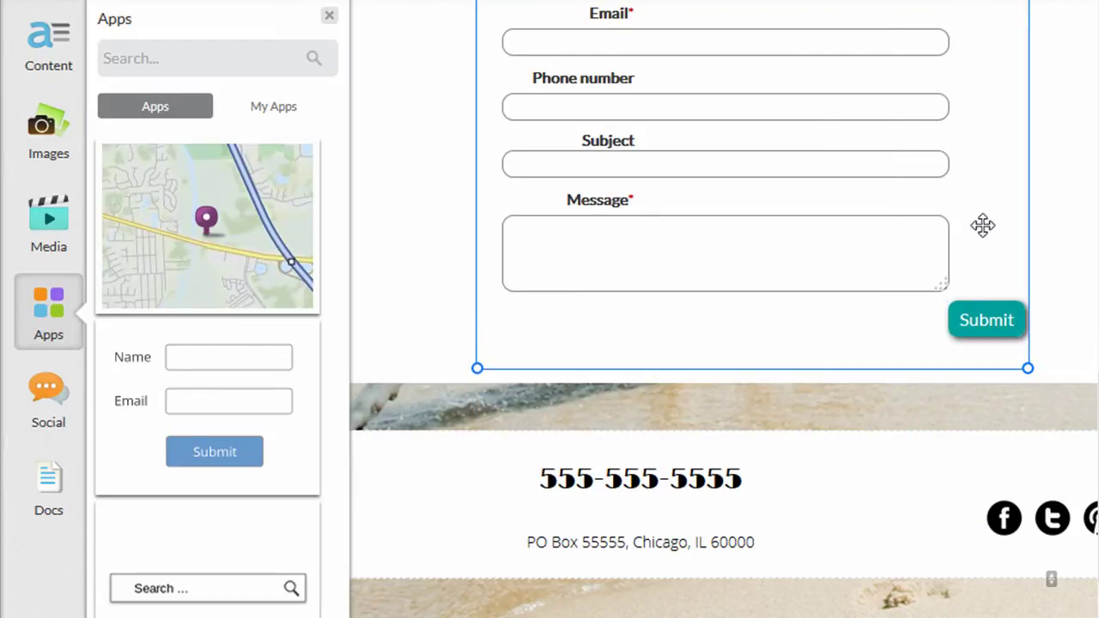
pyautogui.scroll(2, 981, 225)
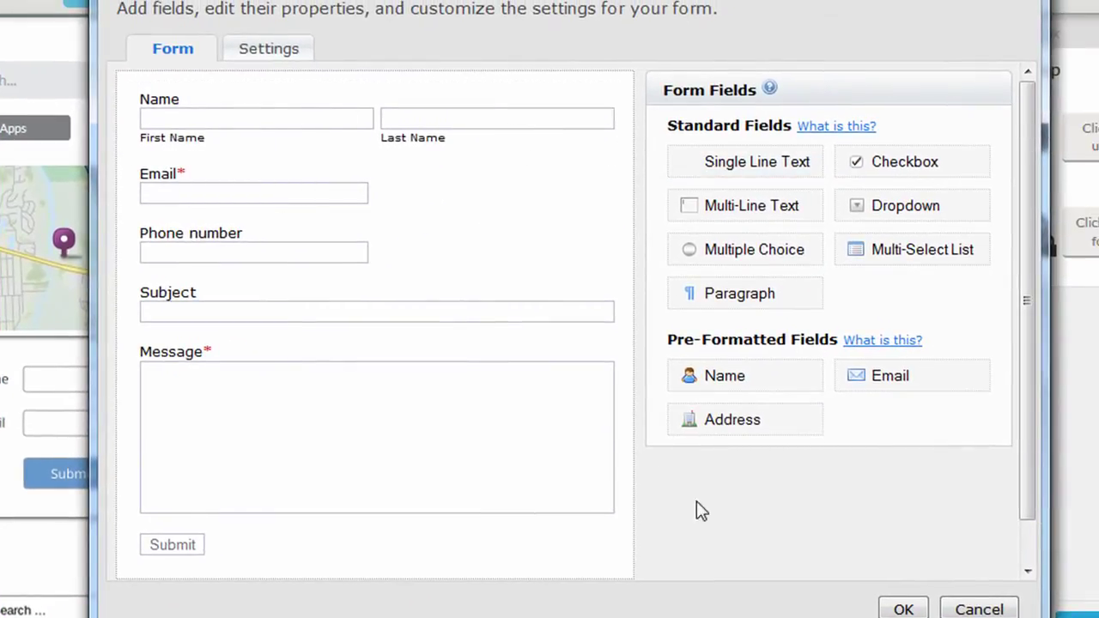
# - Cancel the form editor and delete the contact form from the page
pyautogui.click(968, 606)
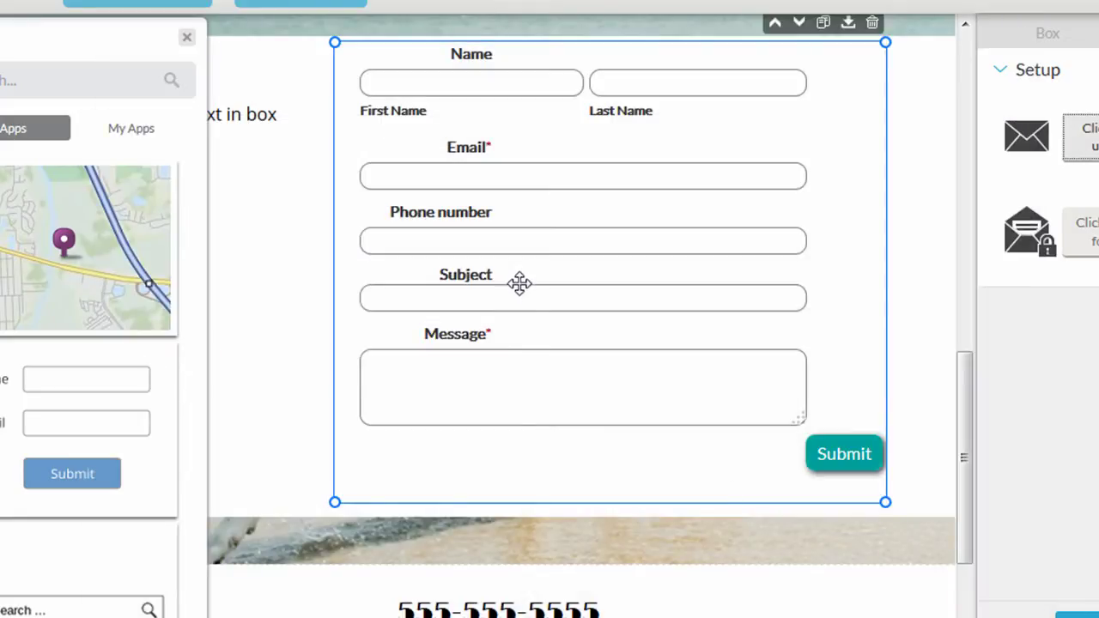
pyautogui.click(356, 224)
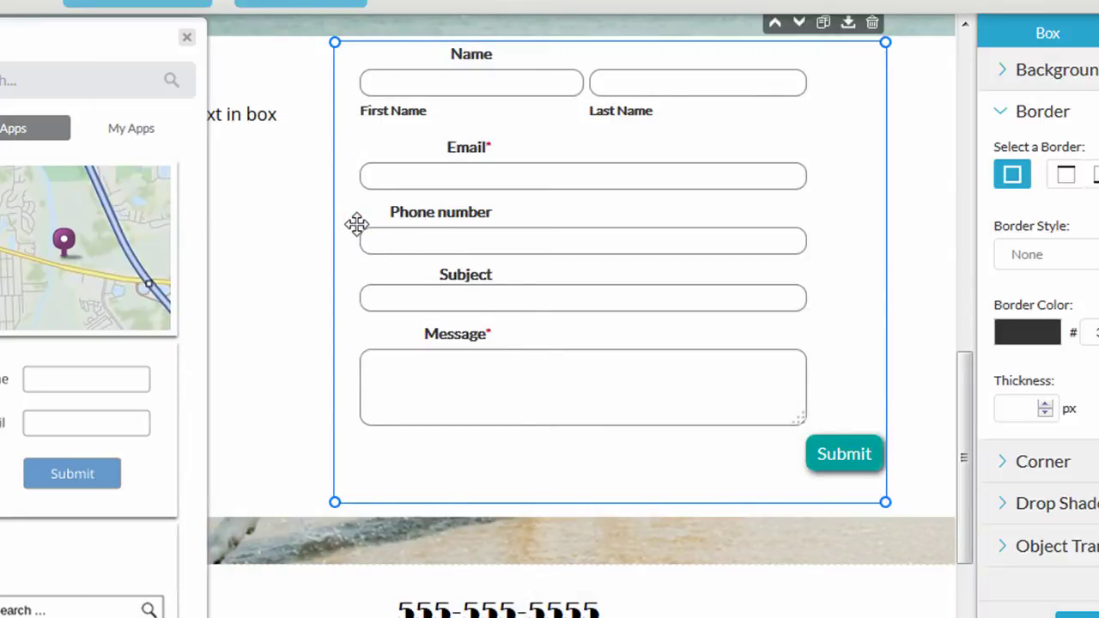
pyautogui.press('Delete')
# - Add a Facebook link button, a Facebook Like button and a Google +1 button to the page
pyautogui.click(43, 411)
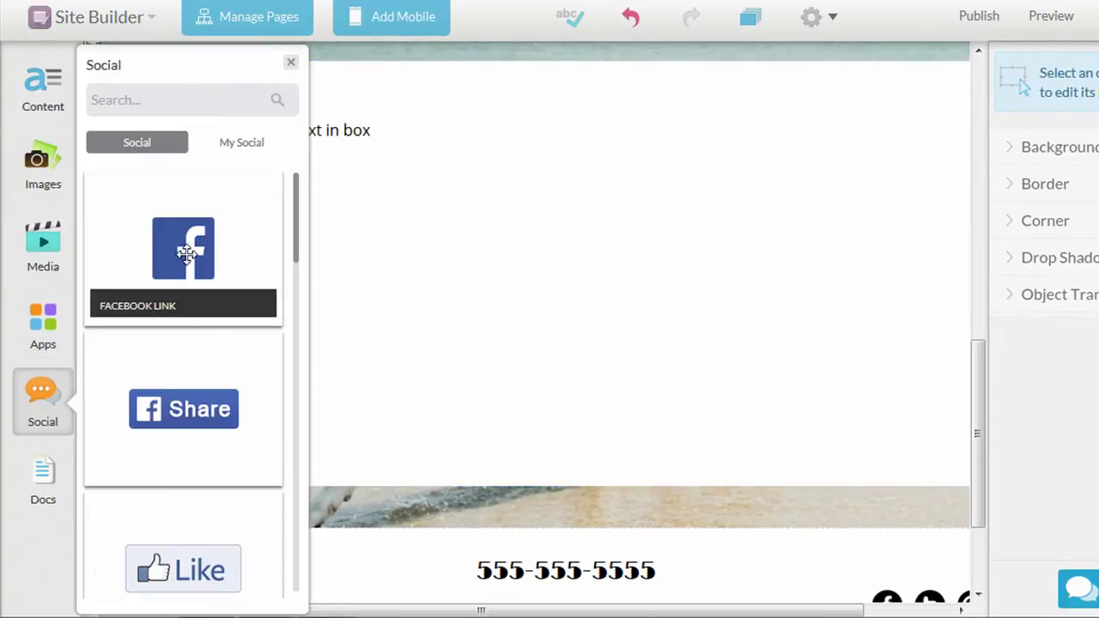
pyautogui.moveTo(187, 252); pyautogui.dragTo(550, 180)
pyautogui.scroll(-1, 179, 441)
pyautogui.scroll(1, 196, 356)
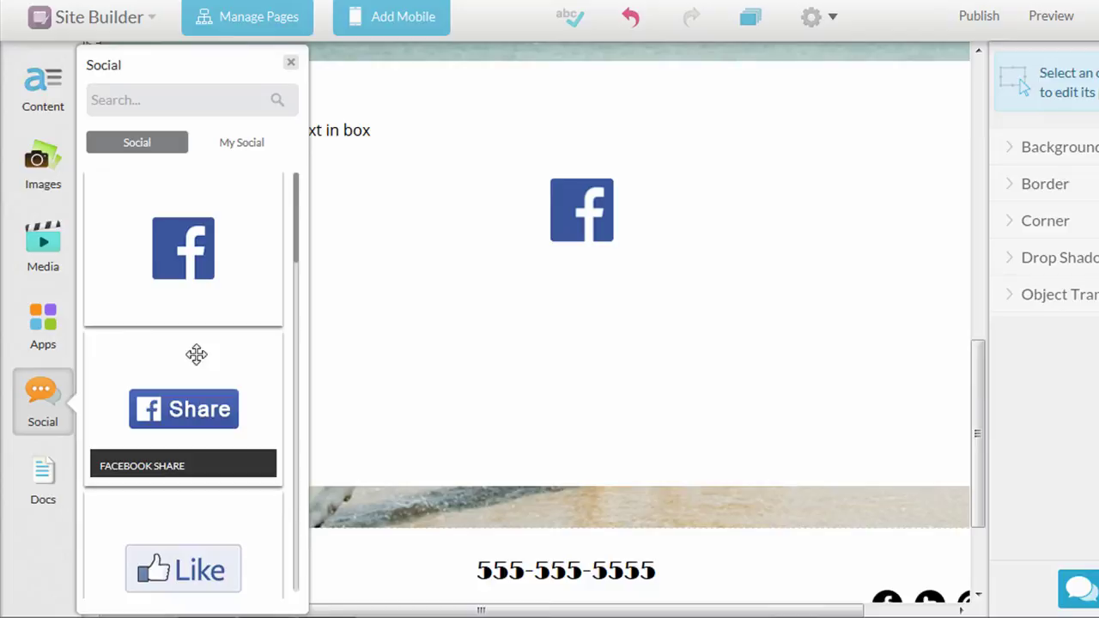
pyautogui.scroll(-1, 191, 406)
pyautogui.scroll(-4, 177, 490)
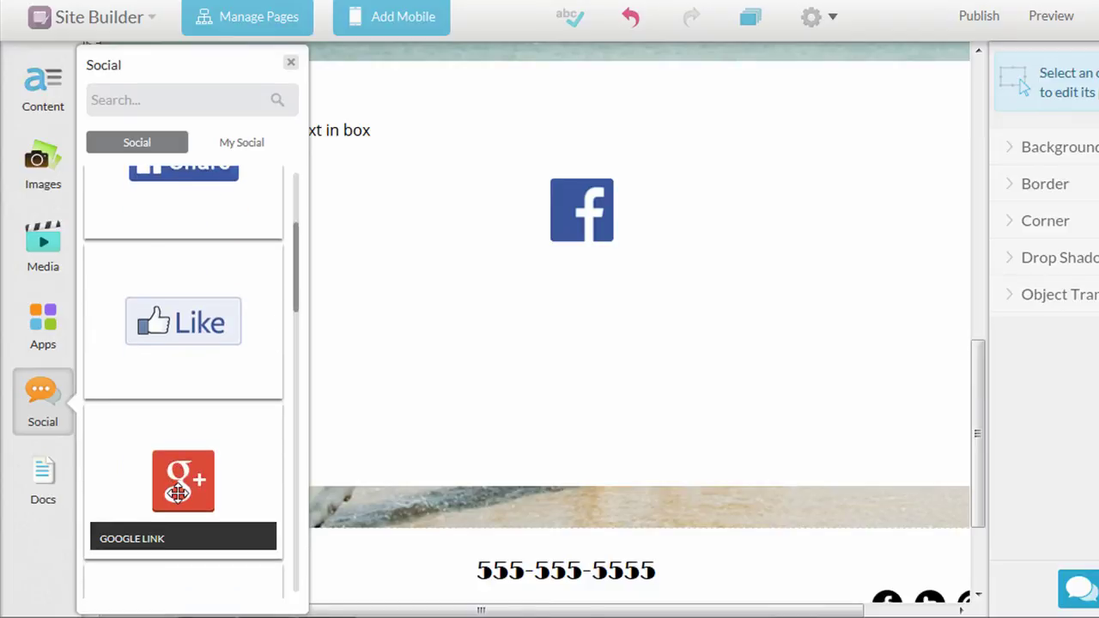
pyautogui.moveTo(185, 368); pyautogui.dragTo(478, 331)
pyautogui.scroll(-5, 238, 399)
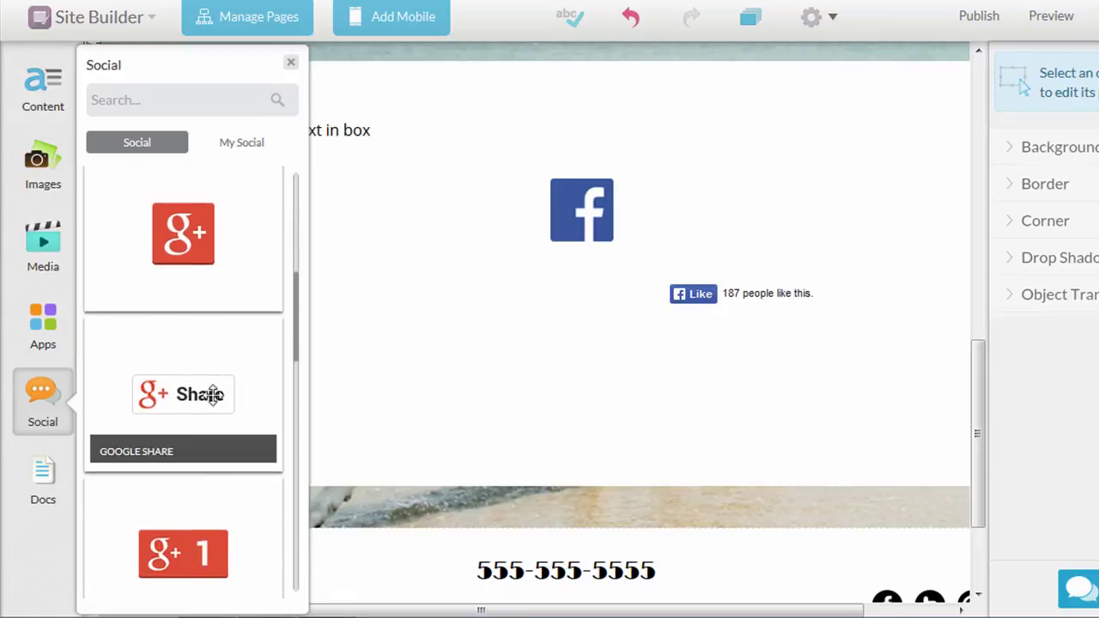
pyautogui.moveTo(255, 520); pyautogui.dragTo(552, 297)
# - Review the Facebook icon's link settings and the Like widget's Facebook settings
pyautogui.scroll(-9, 226, 386)
pyautogui.scroll(-12, 216, 366)
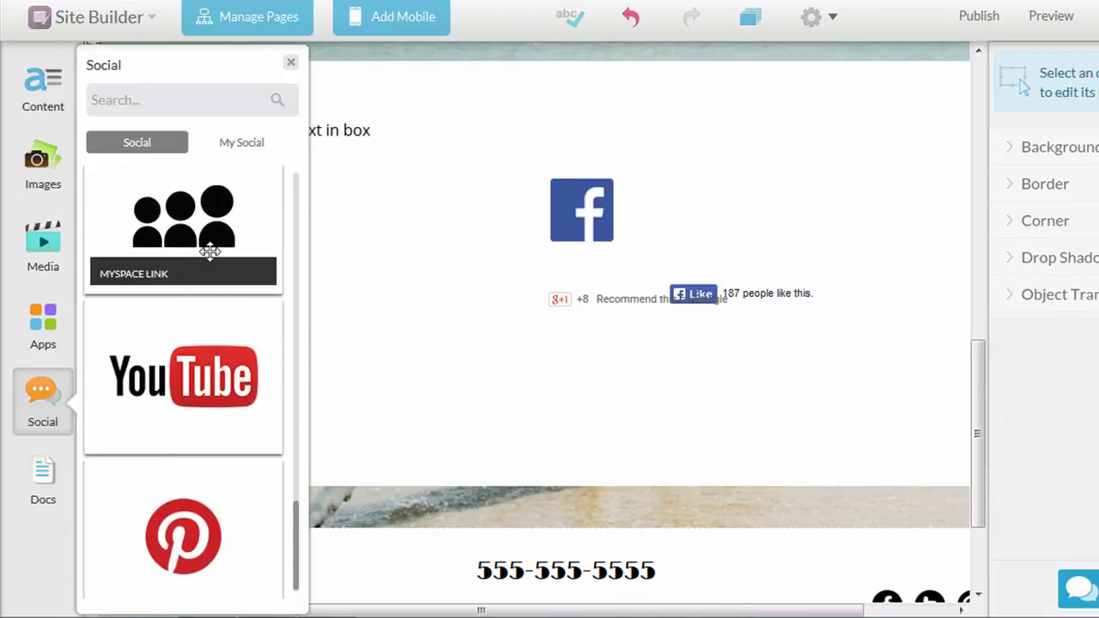
pyautogui.scroll(-1, 214, 383)
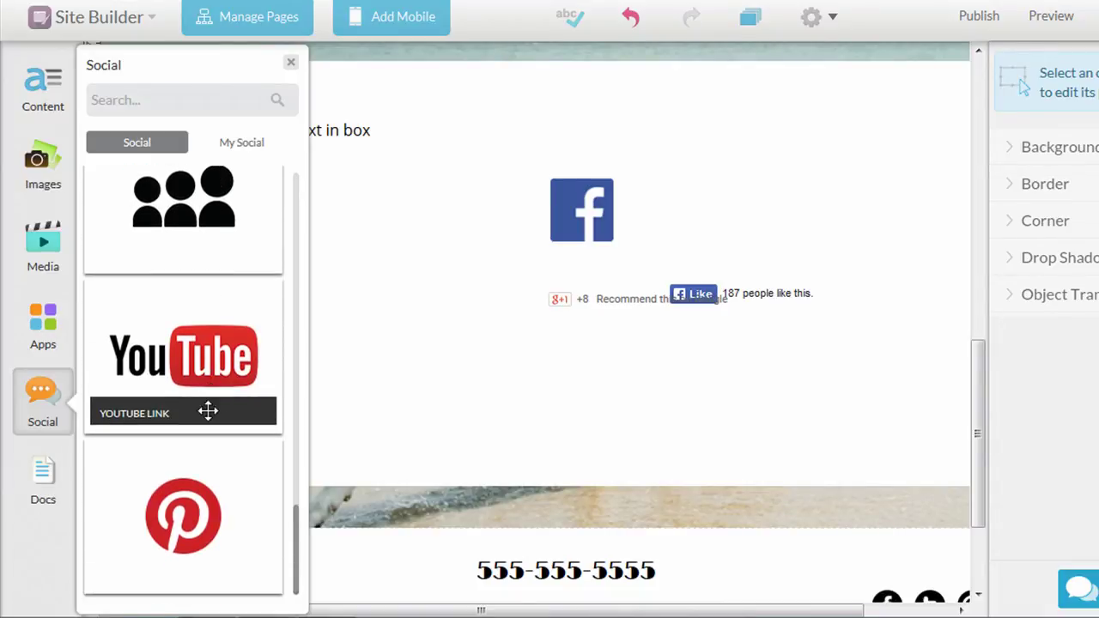
pyautogui.click(611, 215)
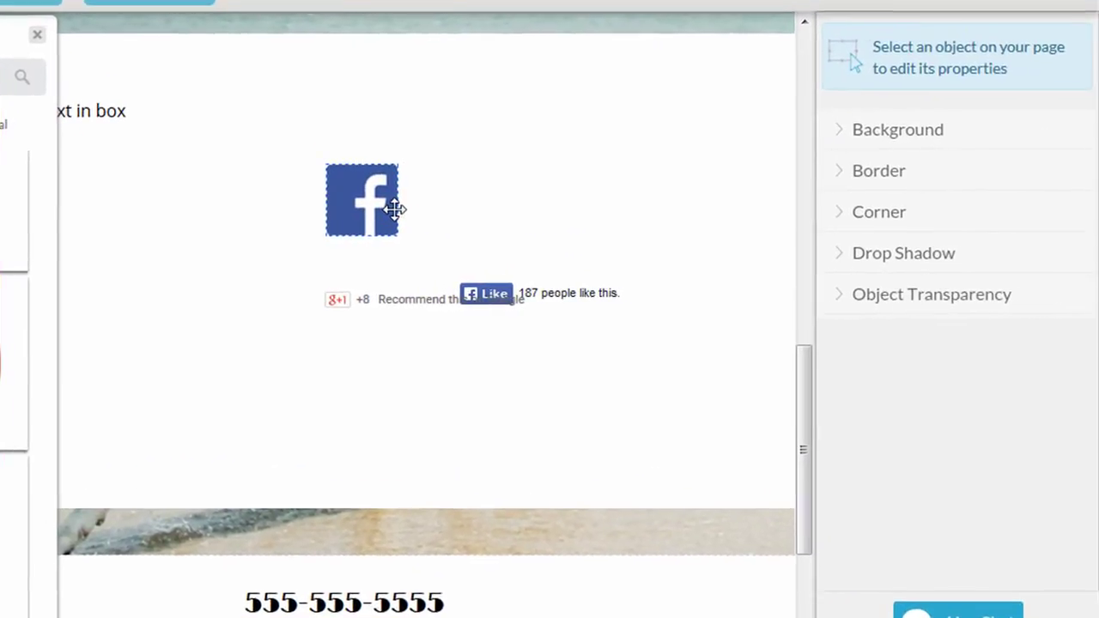
pyautogui.click(539, 213)
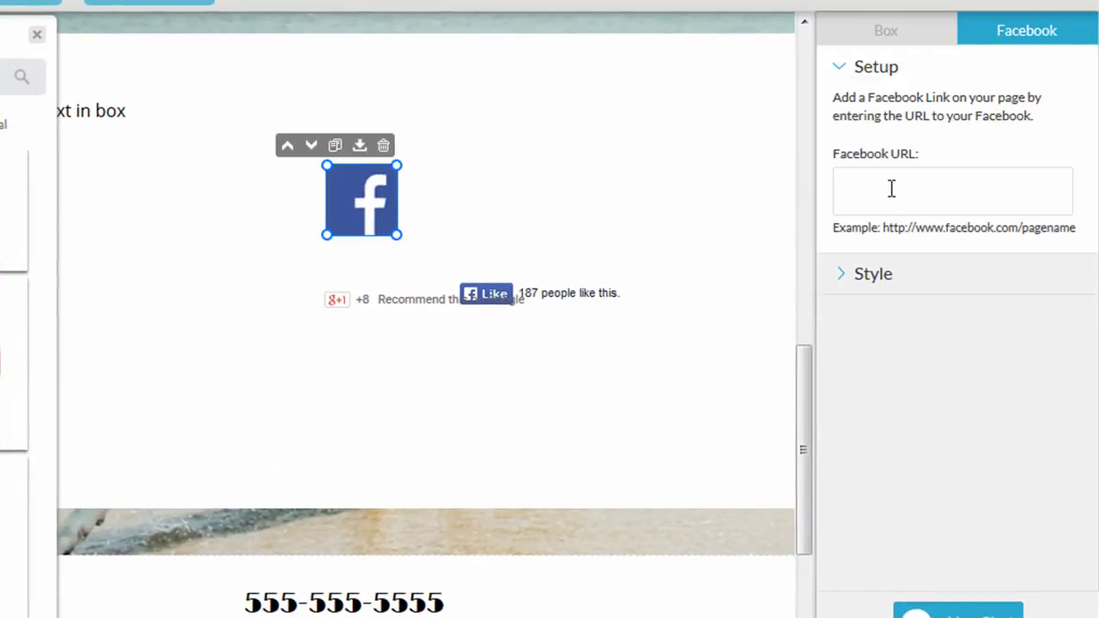
pyautogui.click(603, 294)
pyautogui.click(1008, 32)
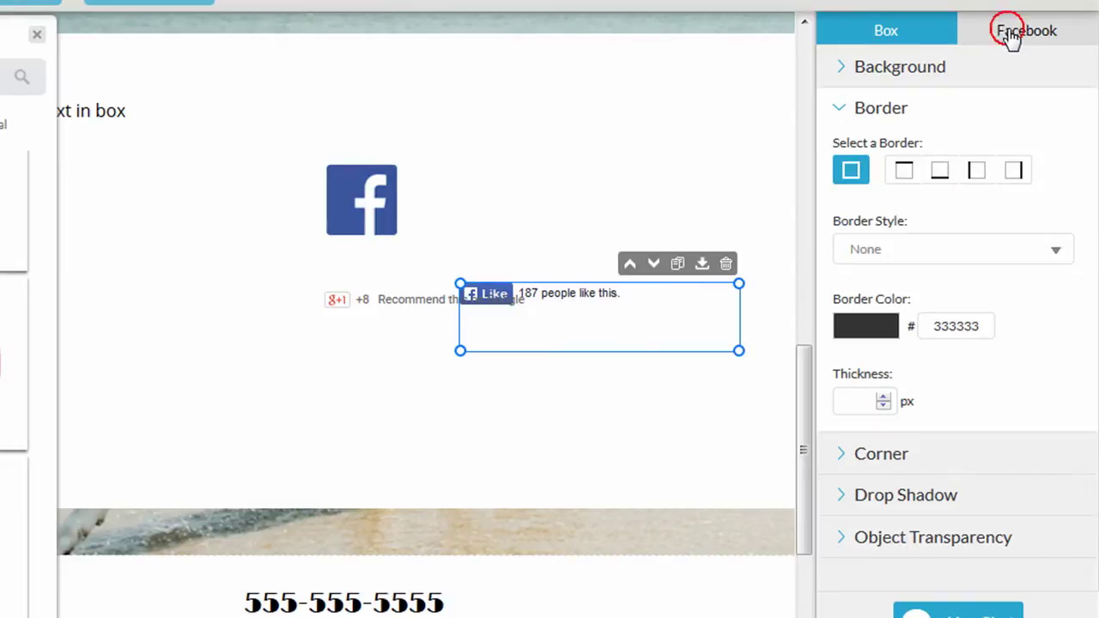
pyautogui.click(636, 206)
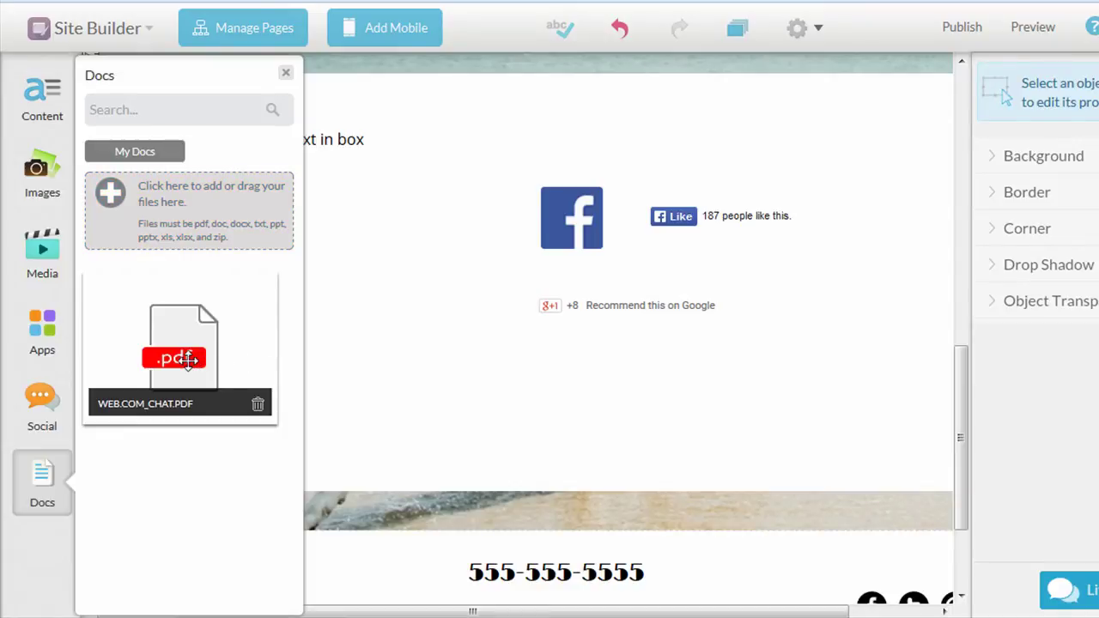
# - Place WEB.COM_CHAT.PDF below the Google +1 button as a 'Download File Now' link
pyautogui.moveTo(188, 359); pyautogui.dragTo(480, 380)
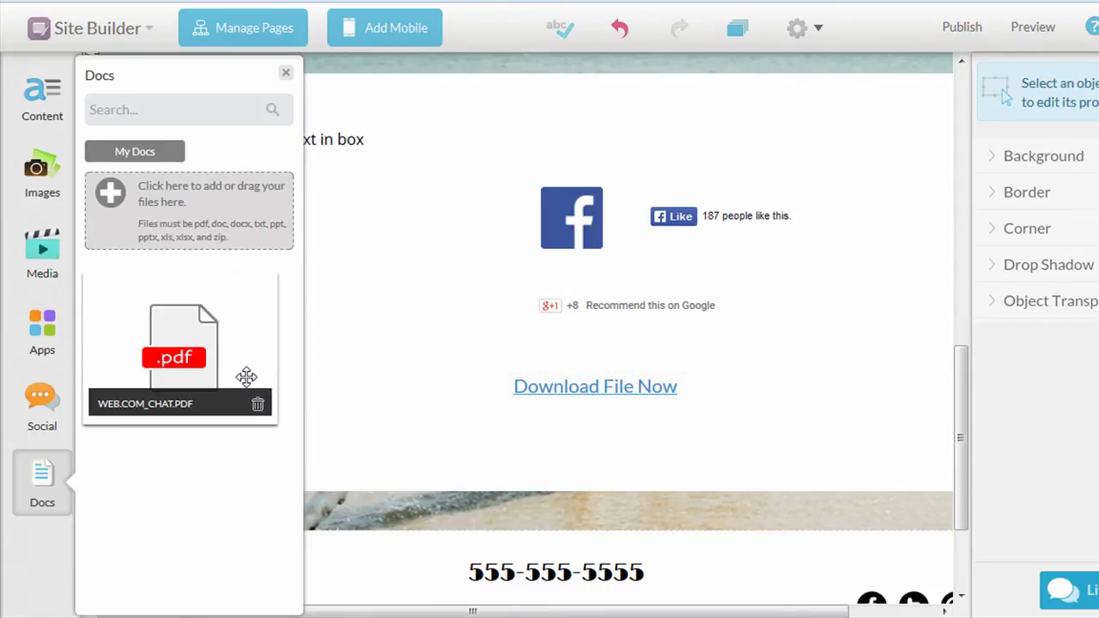
pyautogui.click(347, 371)
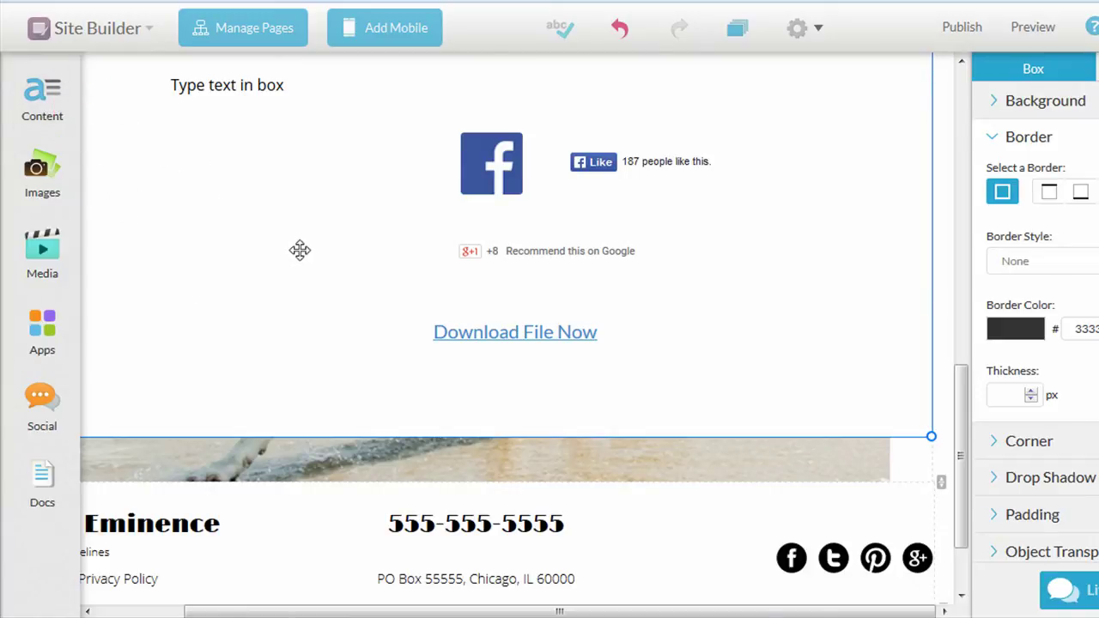
# - Add a sample paragraph beside Download File Now and a stock grey dog photo
pyautogui.click(42, 99)
pyautogui.moveTo(180, 413); pyautogui.dragTo(609, 273)
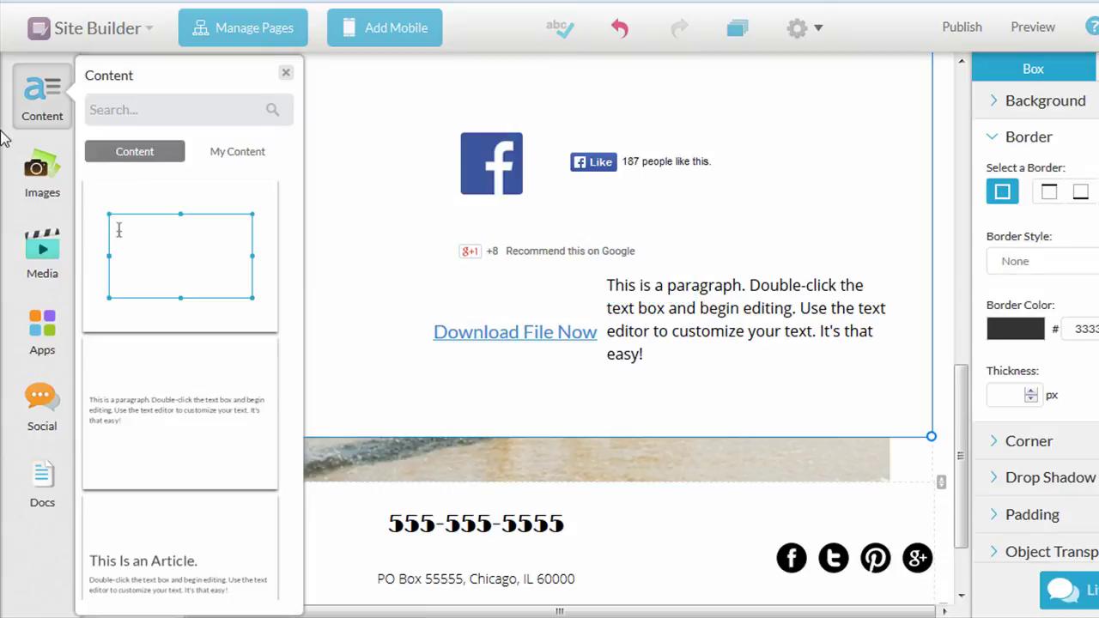
pyautogui.click(39, 170)
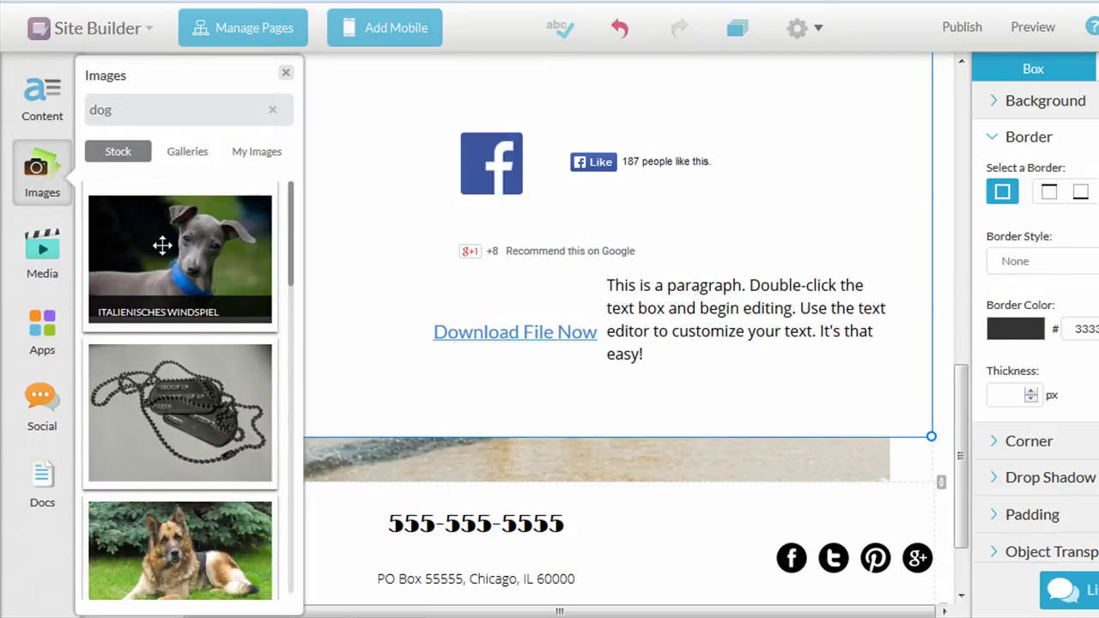
pyautogui.moveTo(163, 245); pyautogui.dragTo(333, 334)
# - Stretch the beach strip section and content box taller to fit the dog photo
pyautogui.scroll(-1, 539, 387)
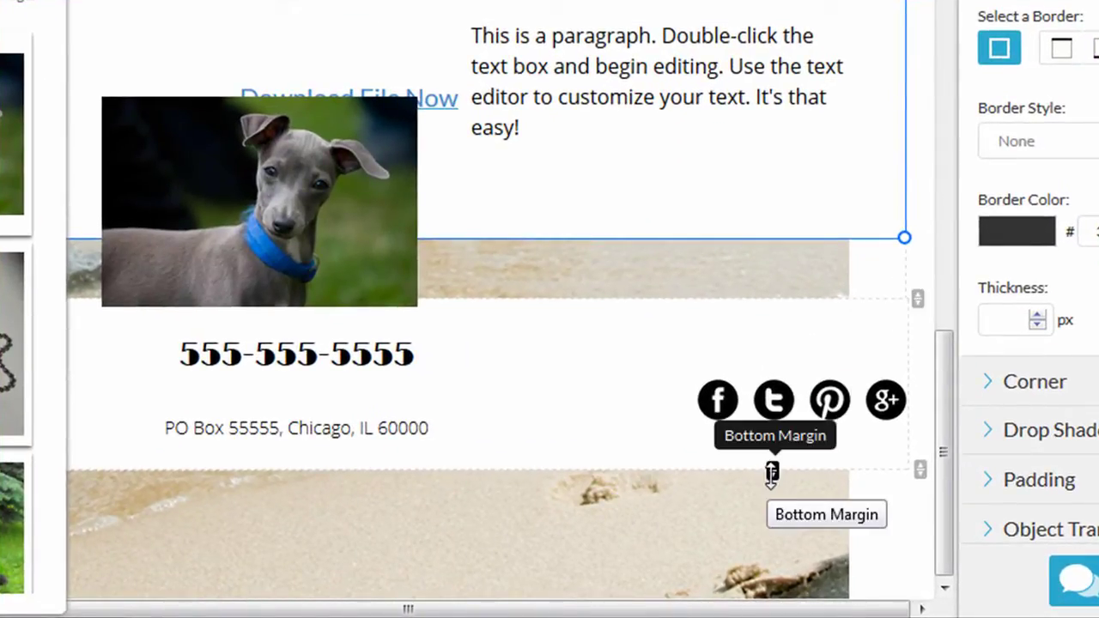
pyautogui.moveTo(915, 299); pyautogui.dragTo(916, 586)
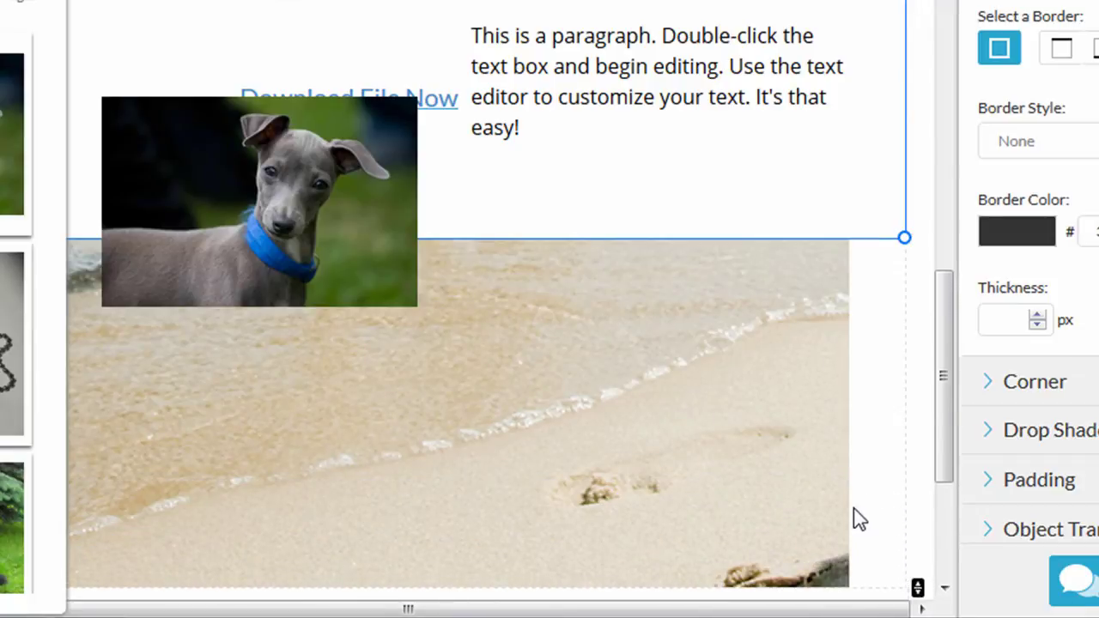
pyautogui.scroll(-2, 859, 519)
pyautogui.scroll(3, 910, 447)
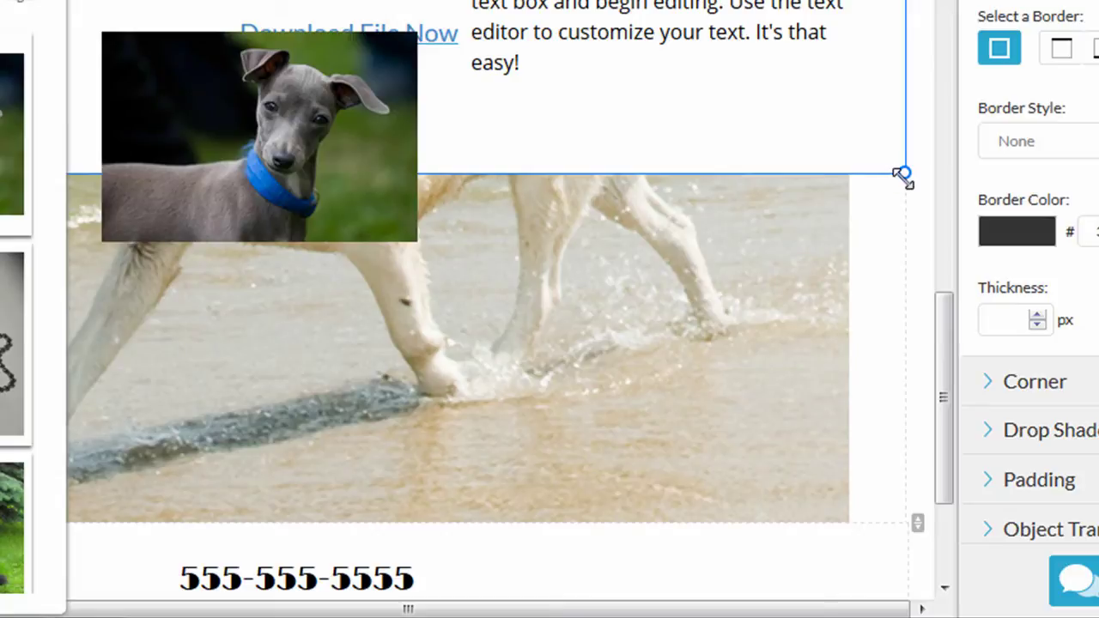
pyautogui.moveTo(902, 174); pyautogui.dragTo(914, 264)
pyautogui.moveTo(908, 319); pyautogui.dragTo(904, 378)
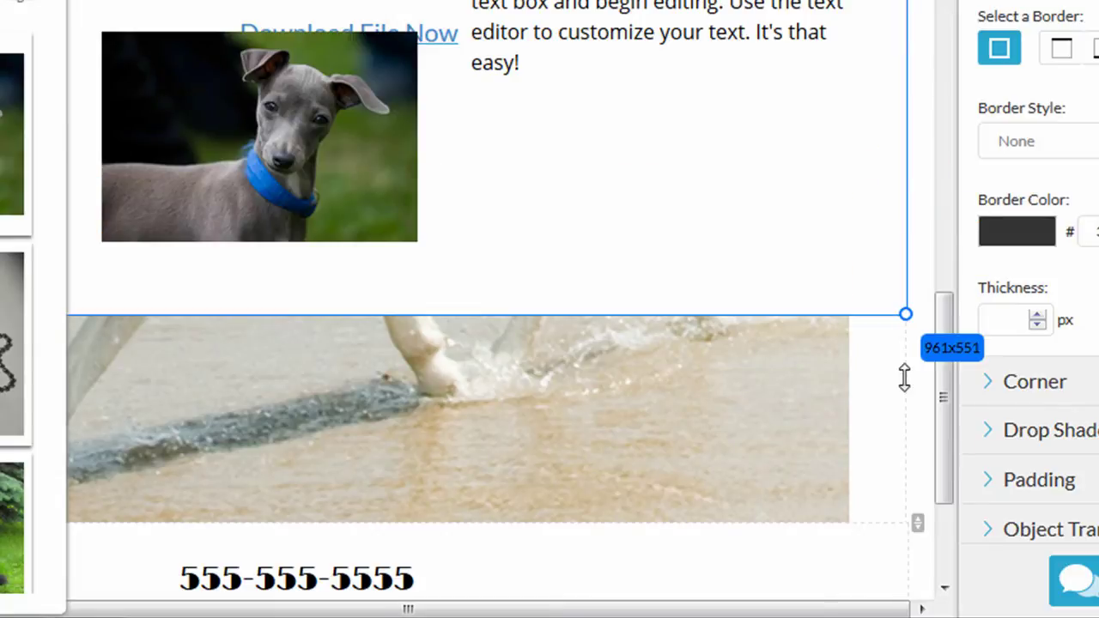
pyautogui.moveTo(903, 434); pyautogui.dragTo(906, 520)
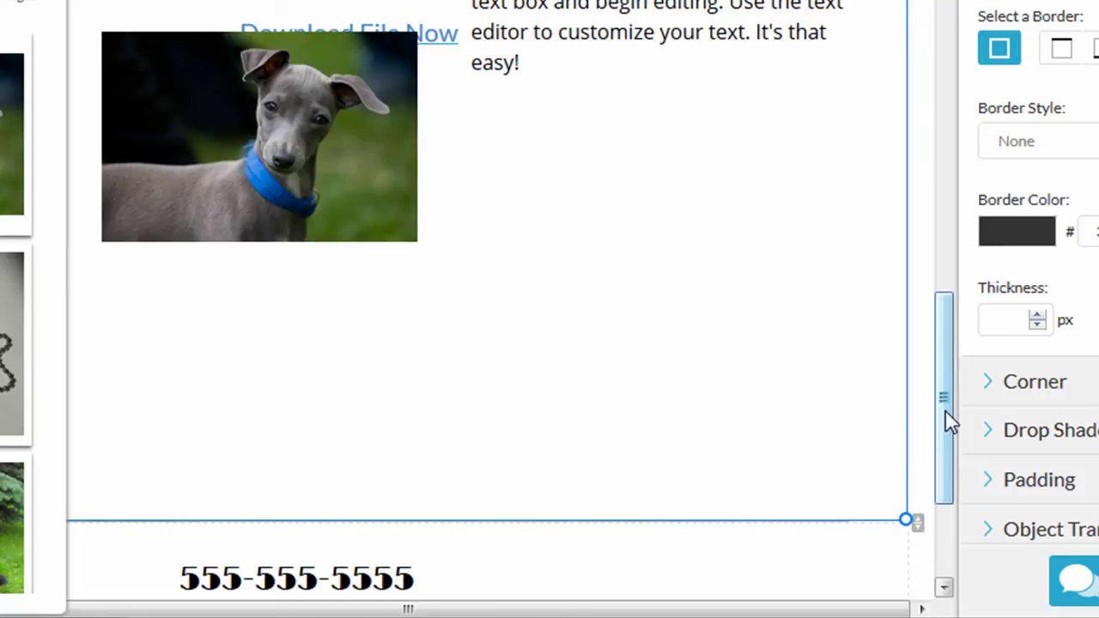
pyautogui.moveTo(948, 417); pyautogui.dragTo(919, 472)
pyautogui.moveTo(773, 472)
pyautogui.mouseDown()
pyautogui.moveTo(773, 527)
pyautogui.moveTo(774, 475)
pyautogui.mouseUp()
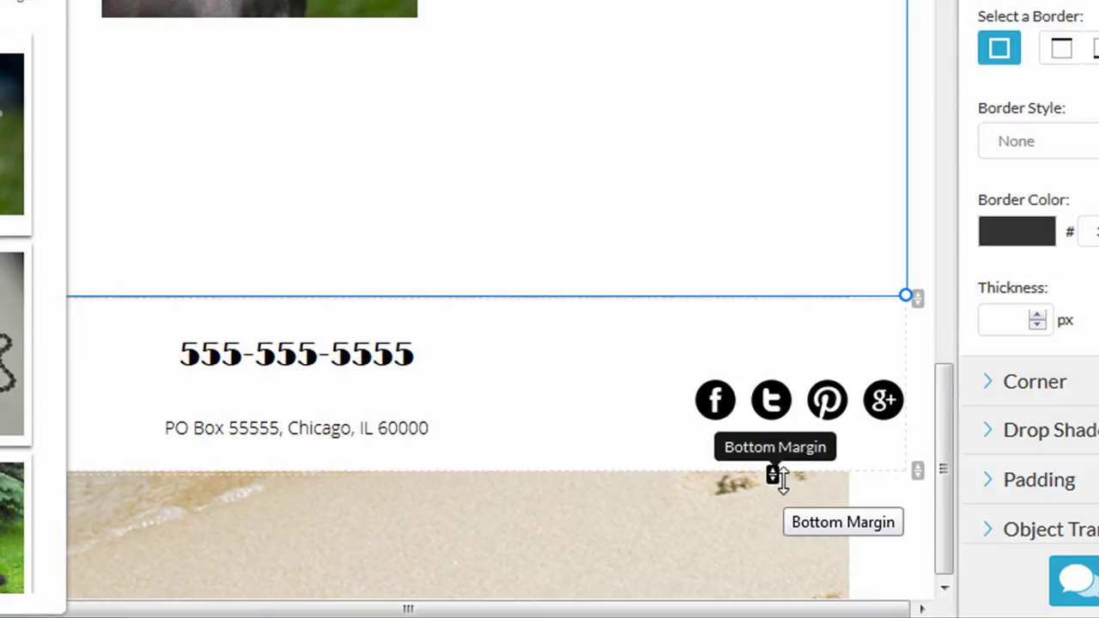
pyautogui.scroll(15, 814, 376)
pyautogui.click(787, 33)
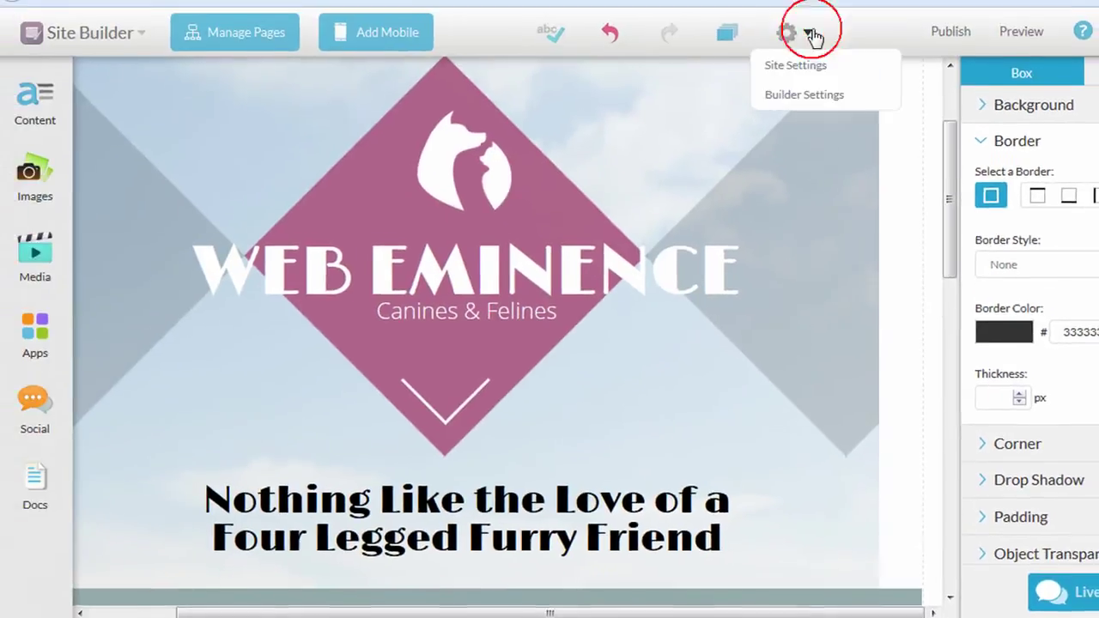
pyautogui.click(809, 70)
pyautogui.click(799, 69)
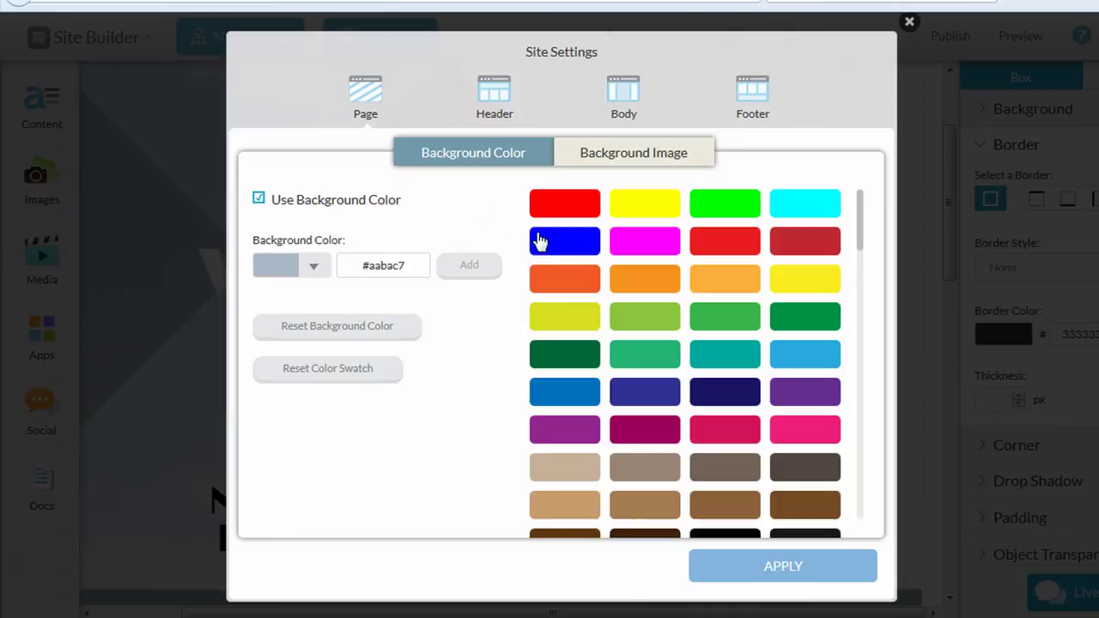
pyautogui.click(620, 164)
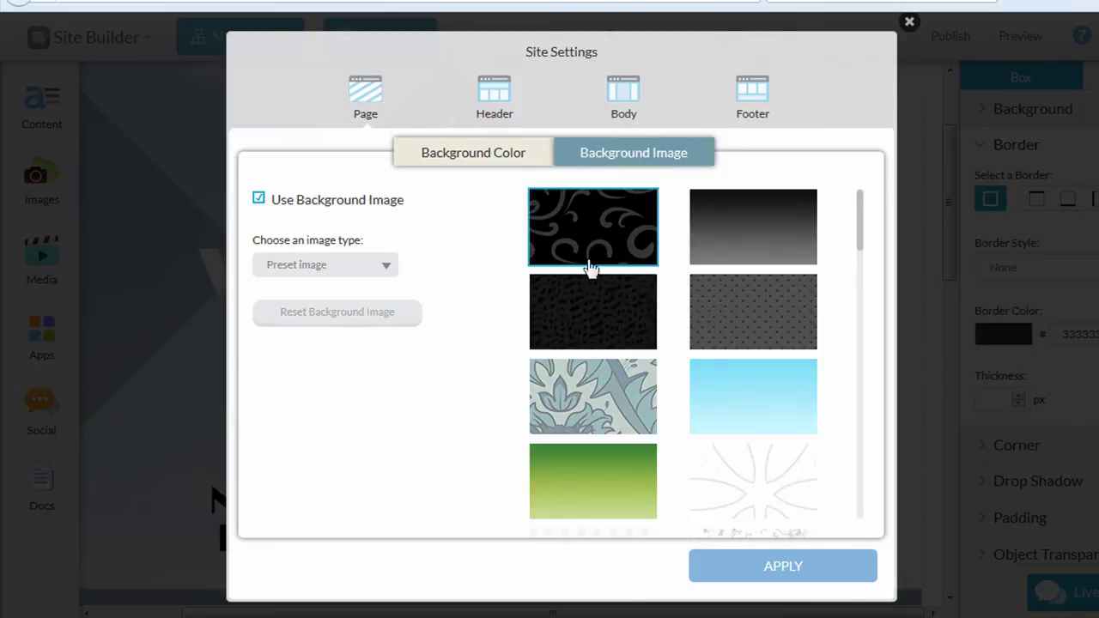
pyautogui.scroll(-4, 639, 405)
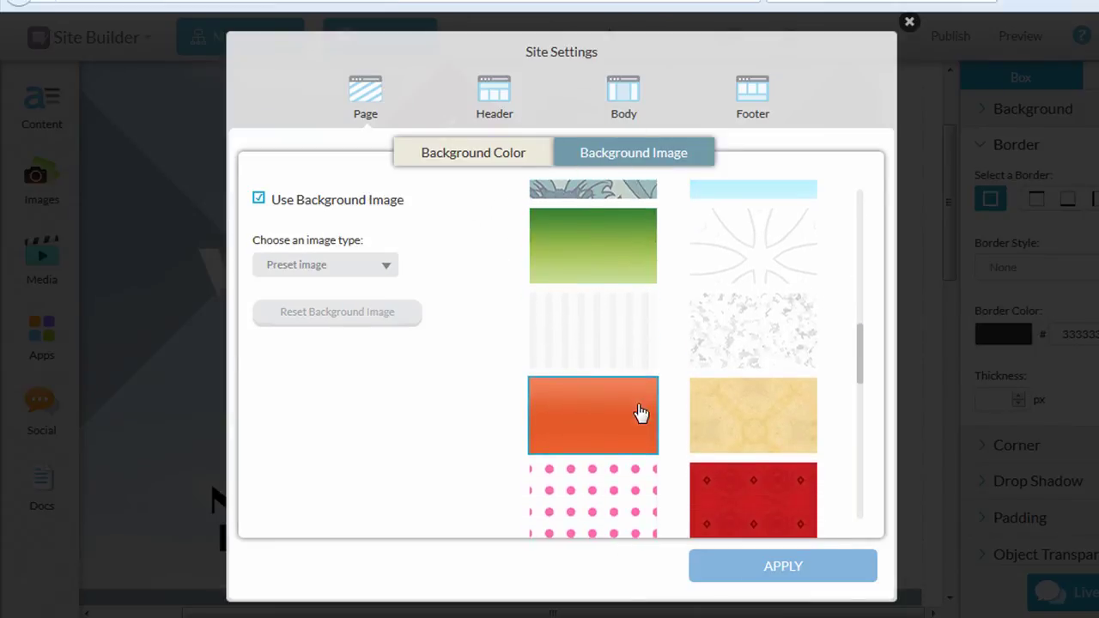
pyautogui.scroll(5, 575, 415)
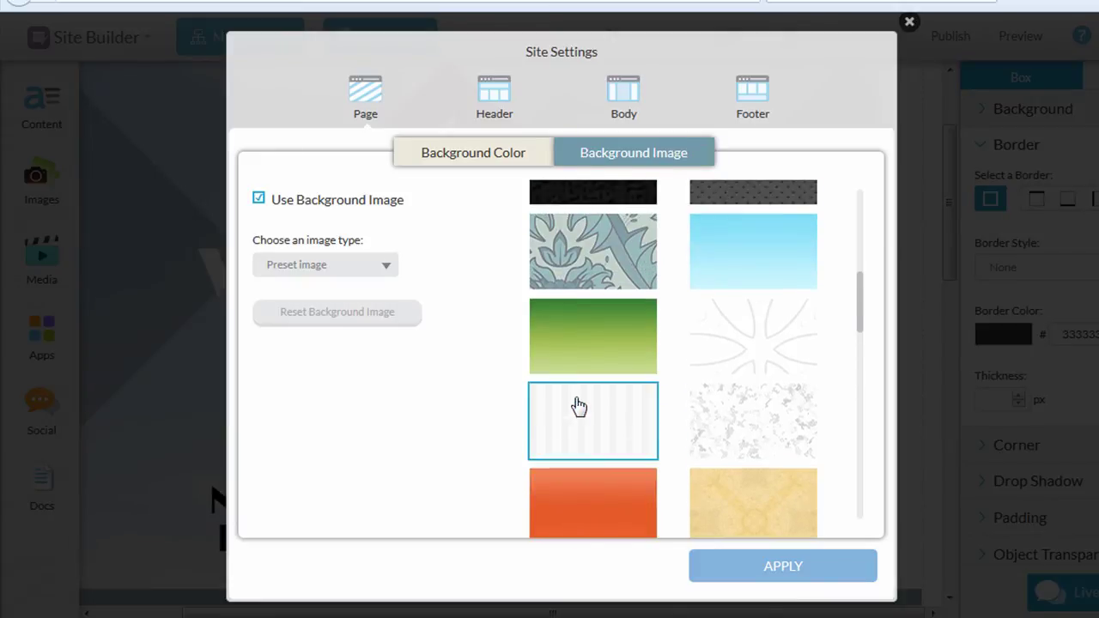
# - Dismiss site settings and scroll the live preview to check the dog photo, download link and social widgets
pyautogui.press('Escape')
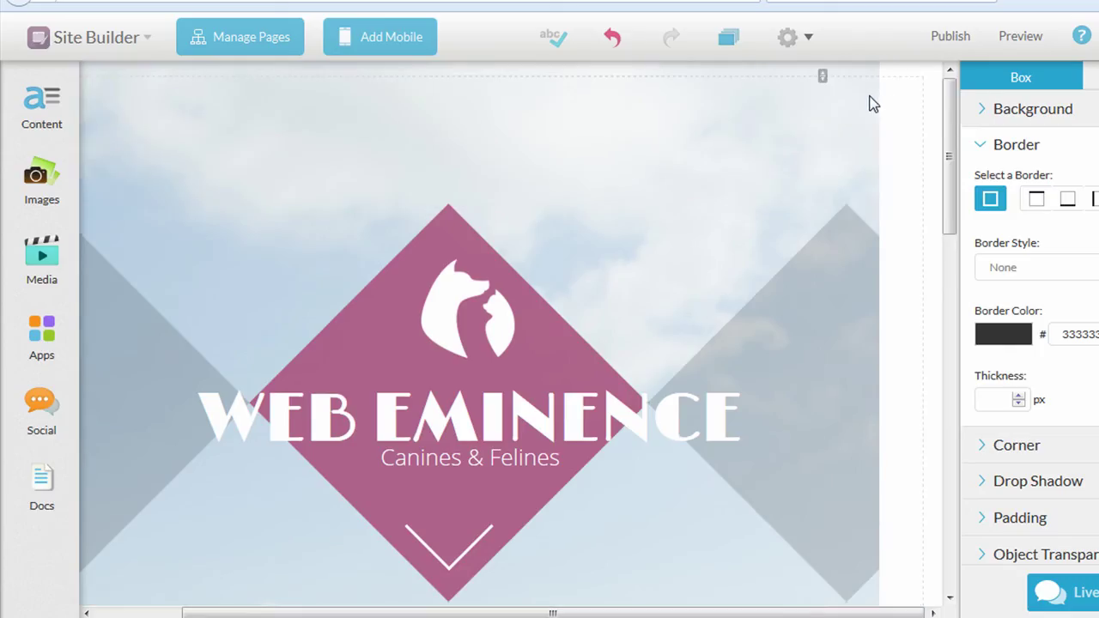
pyautogui.click(1015, 38)
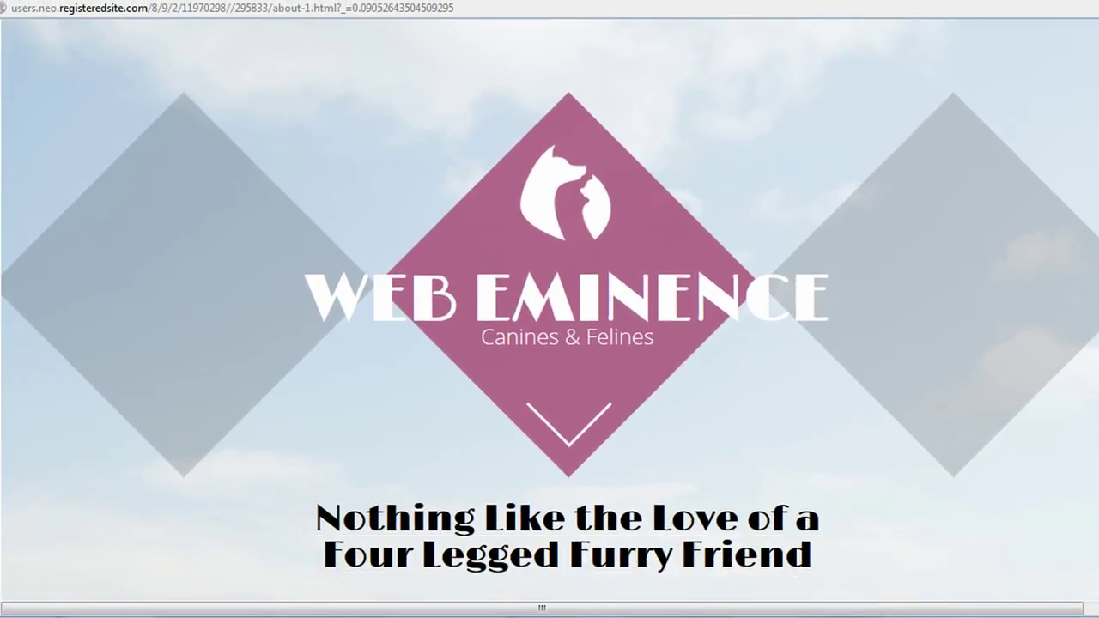
pyautogui.scroll(-6, 550, 309)
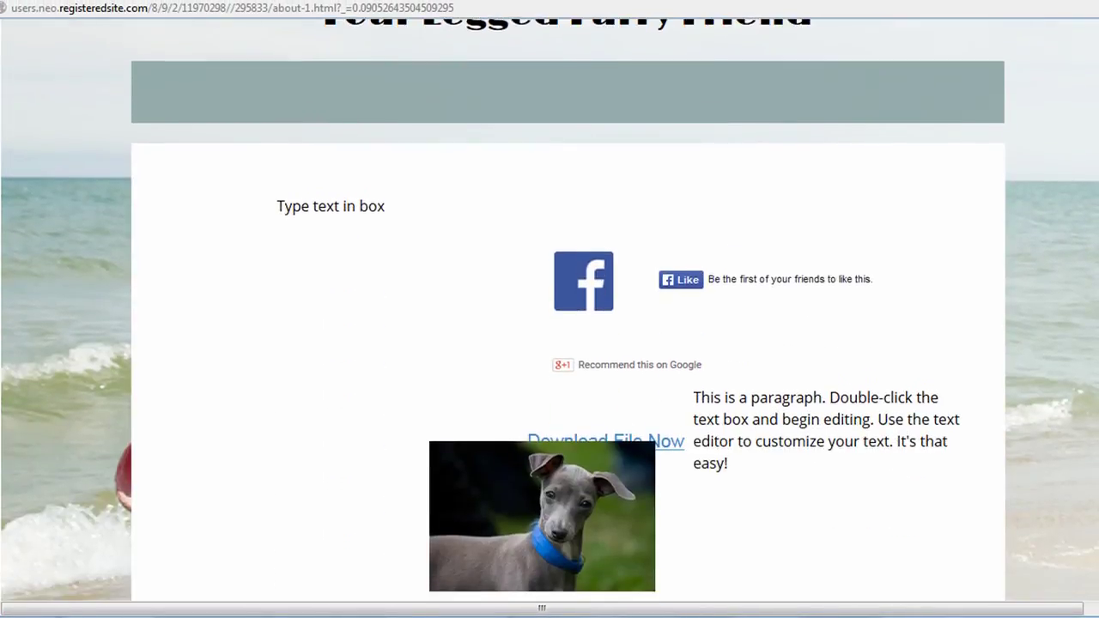
pyautogui.scroll(-3, 549, 309)
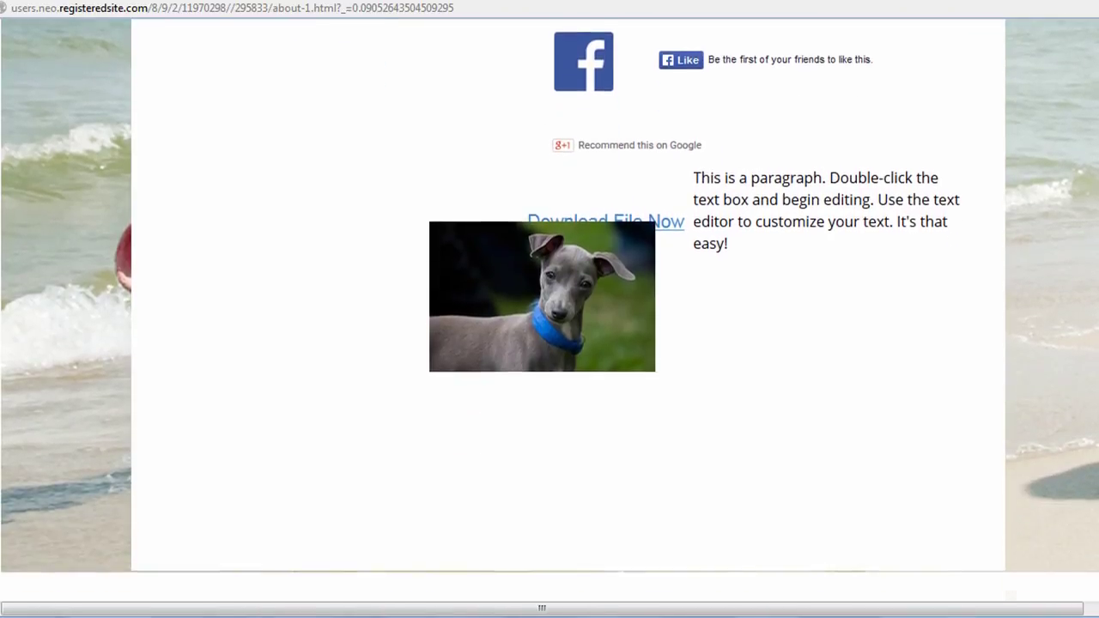
pyautogui.scroll(-2, 550, 309)
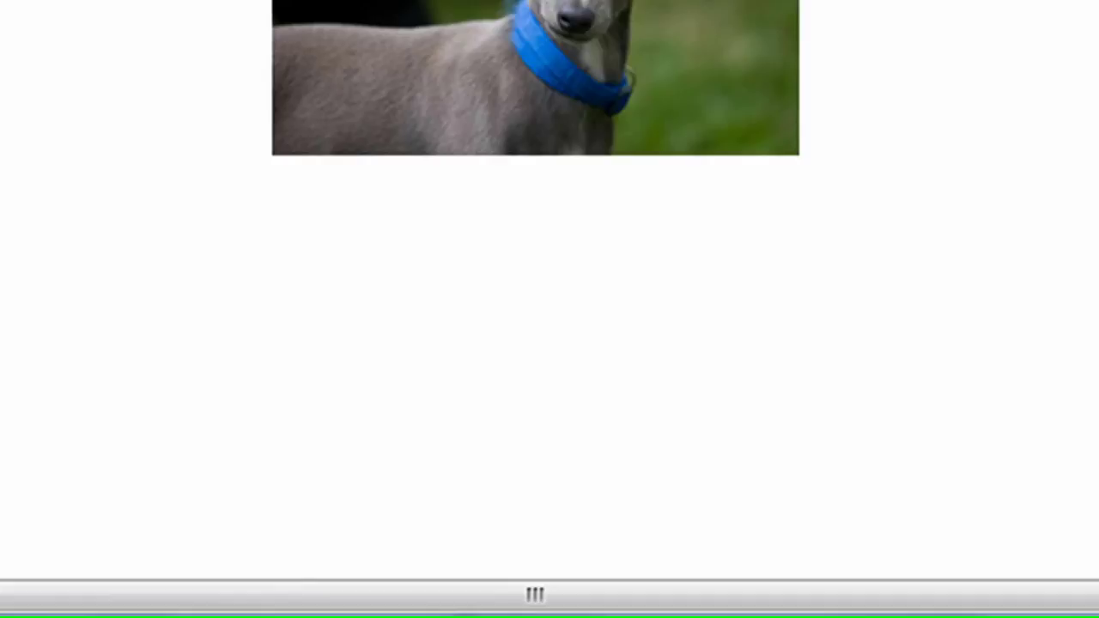
pyautogui.scroll(10, 550, 309)
pyautogui.scroll(-2, 669, 564)
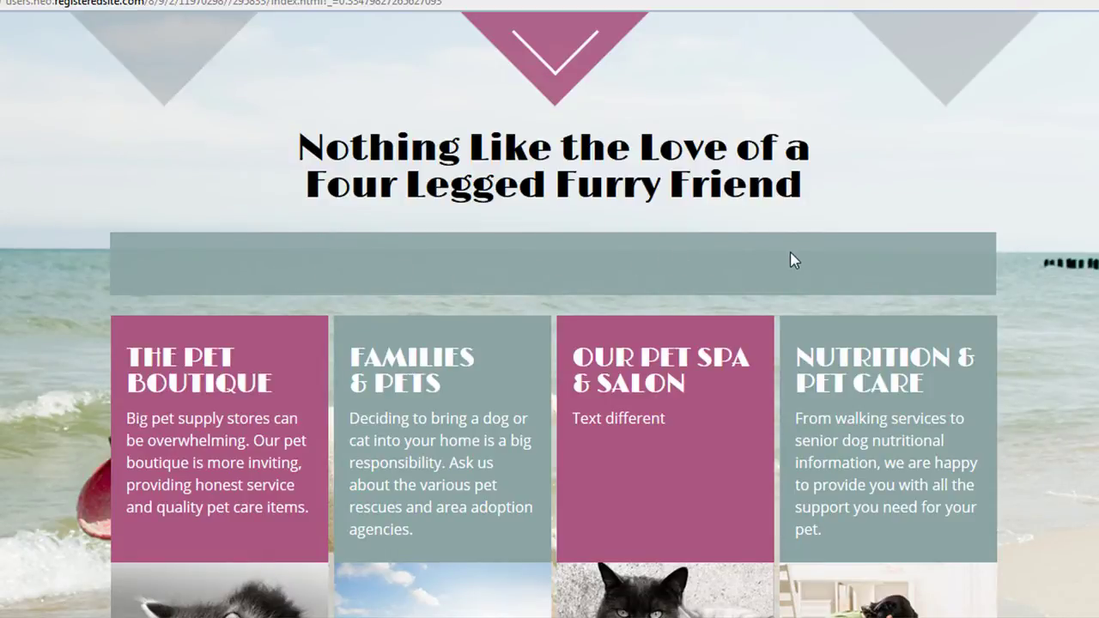
pyautogui.scroll(-3, 790, 258)
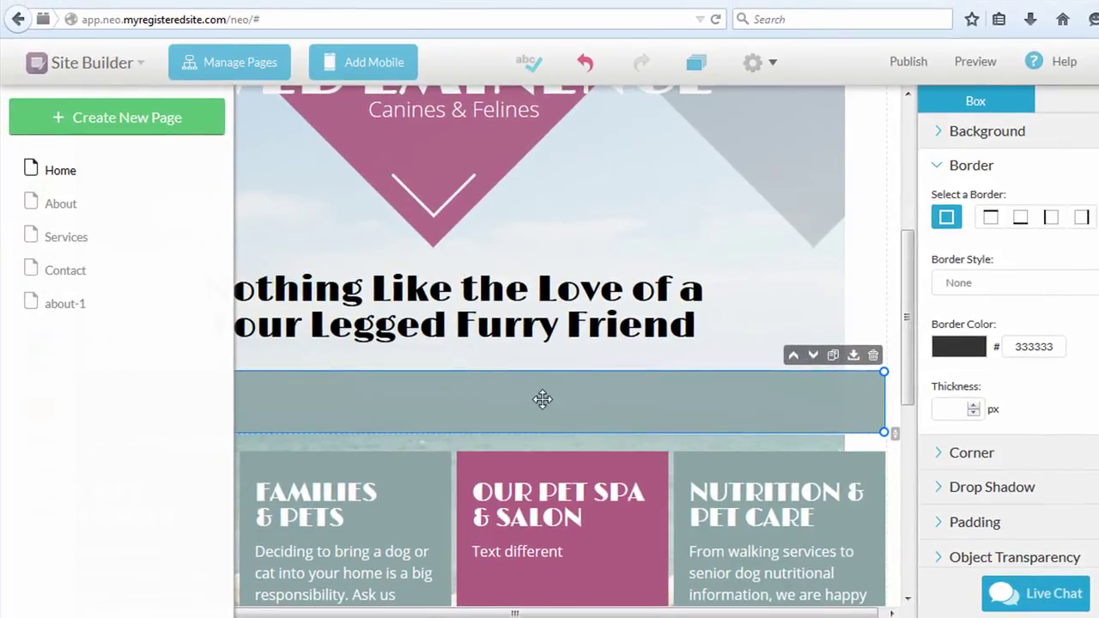
# - Nudge the grey bar box and place a horizontal navigation menu on the page
pyautogui.moveTo(552, 378)
pyautogui.mouseDown()
pyautogui.moveTo(542, 355)
pyautogui.moveTo(554, 387)
pyautogui.mouseUp()
pyautogui.click(251, 62)
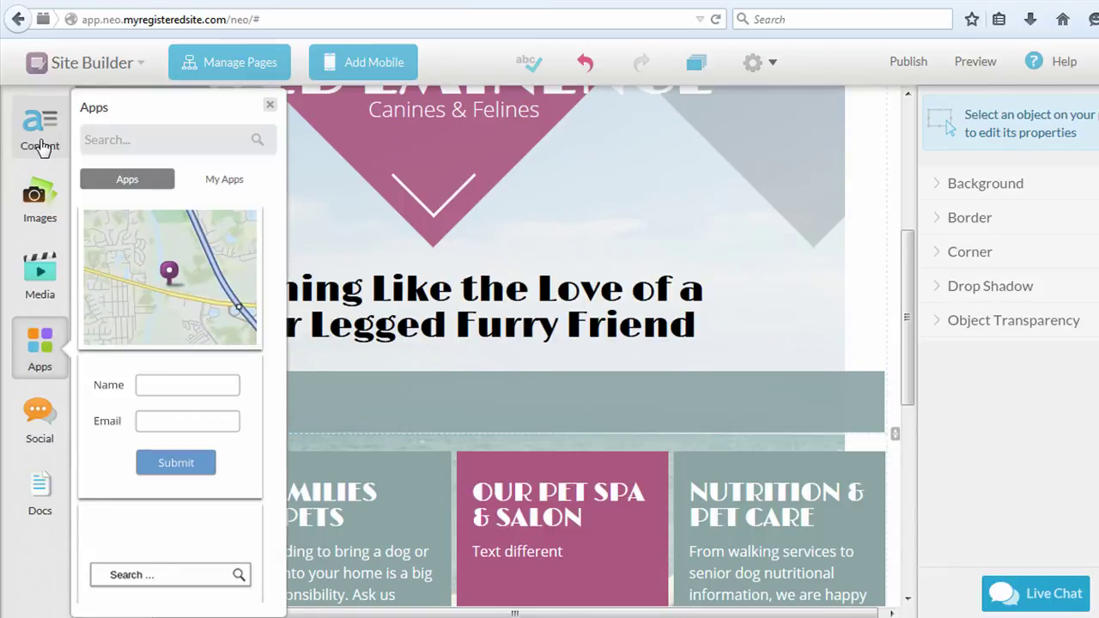
pyautogui.click(41, 148)
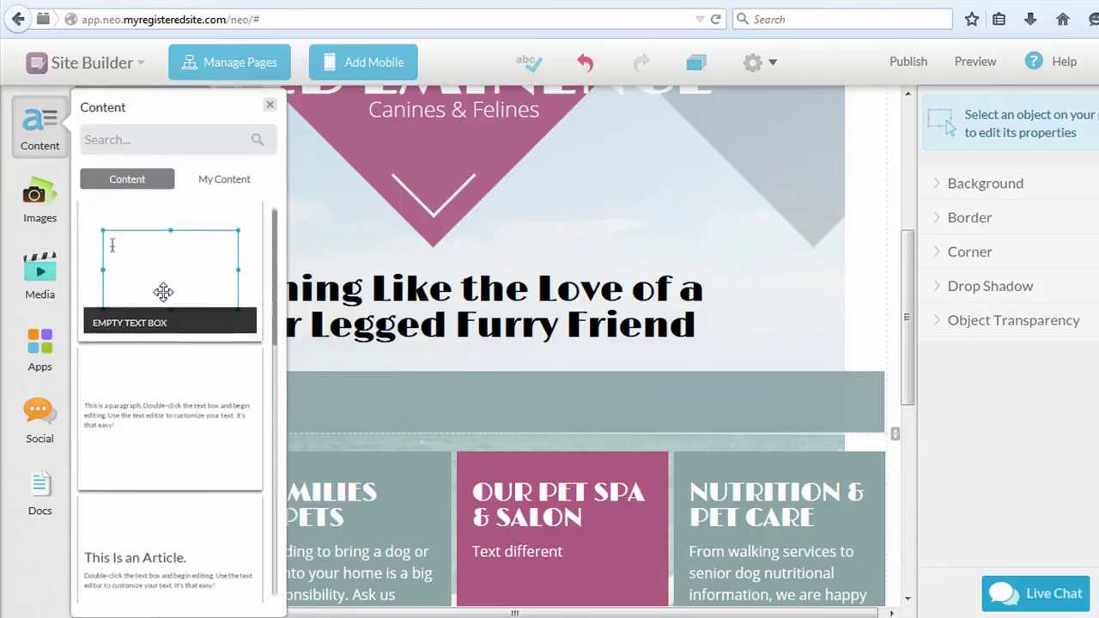
pyautogui.scroll(-10, 163, 292)
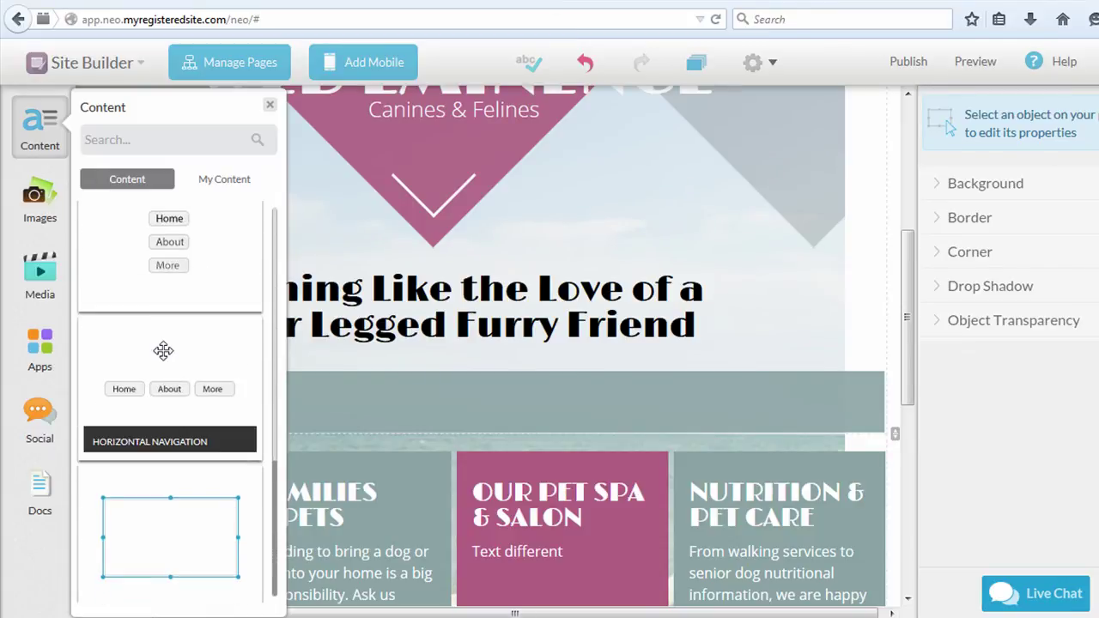
pyautogui.moveTo(163, 350); pyautogui.dragTo(270, 394)
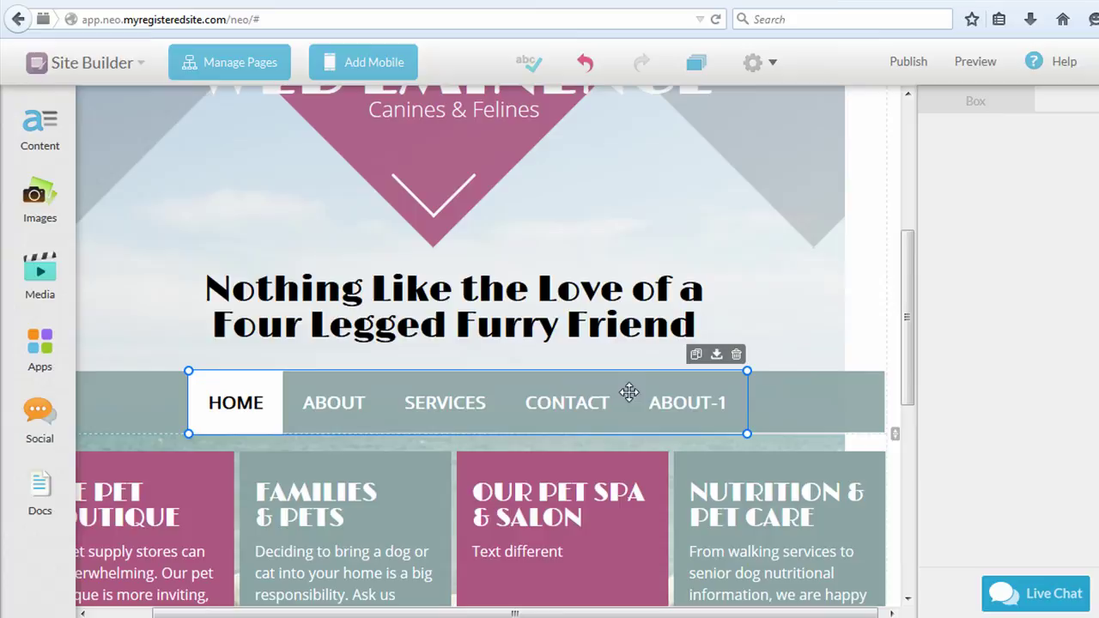
# - Move the About page below Services in the site's page list
pyautogui.click(269, 68)
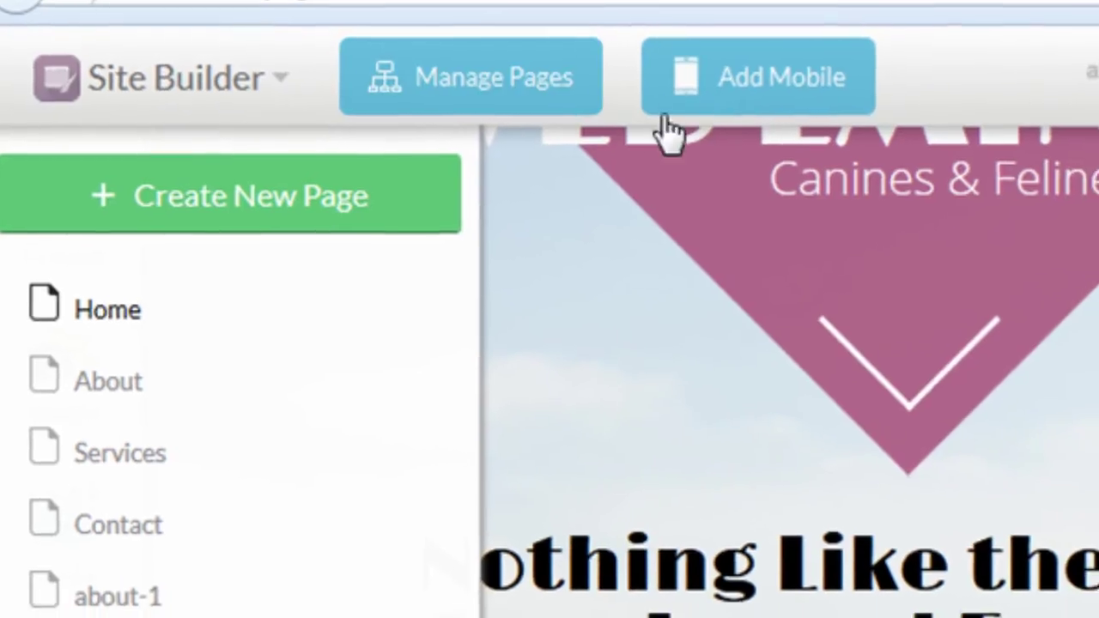
pyautogui.click(529, 85)
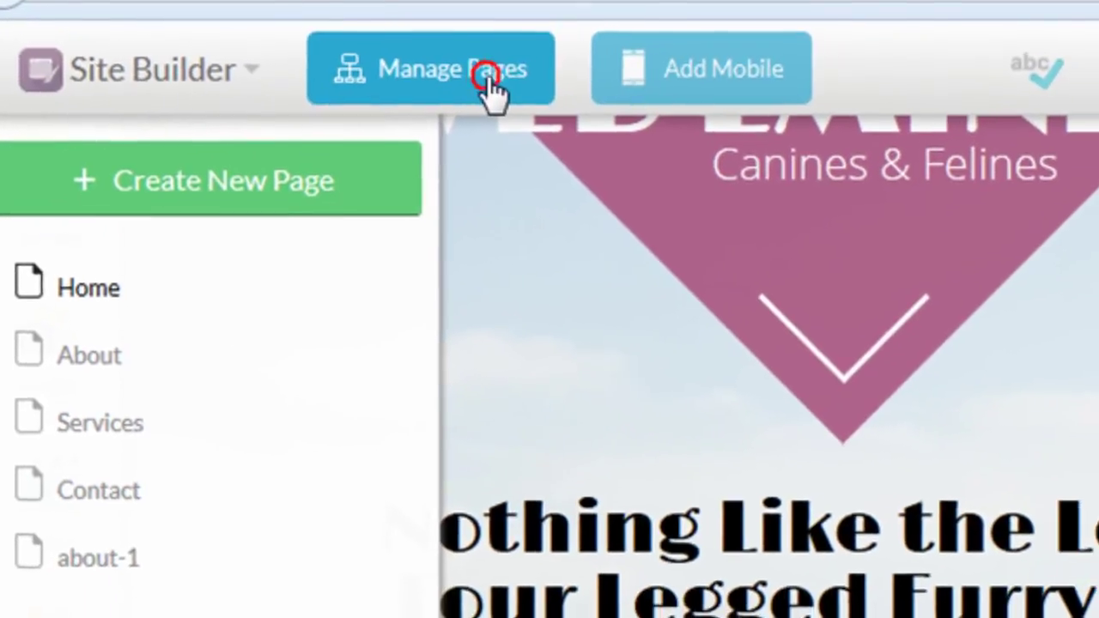
pyautogui.click(406, 80)
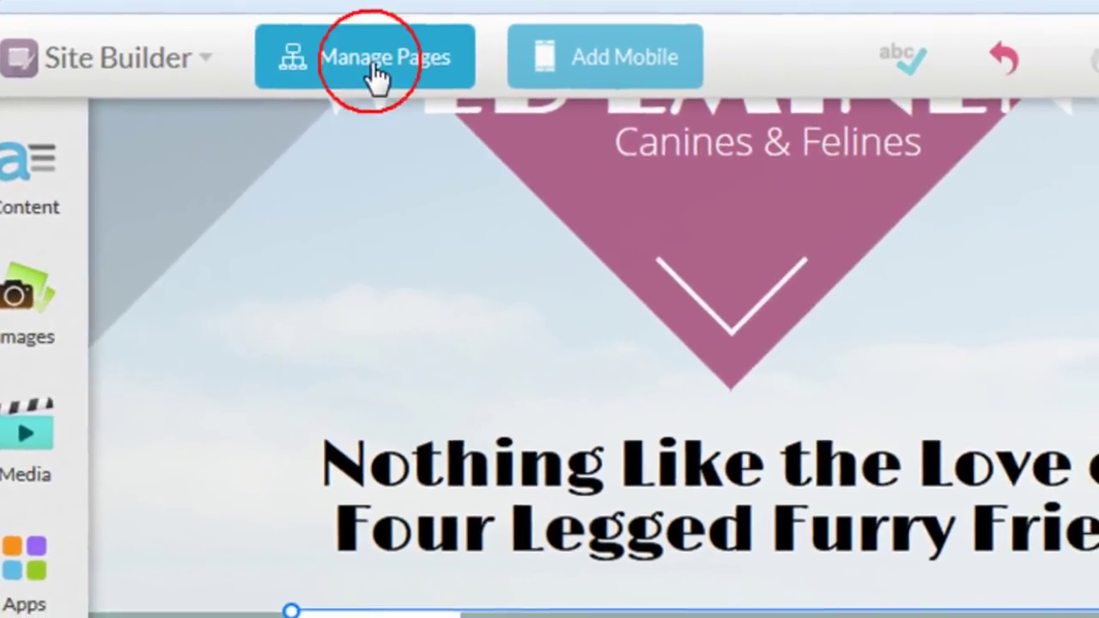
pyautogui.moveTo(56, 319); pyautogui.dragTo(31, 328)
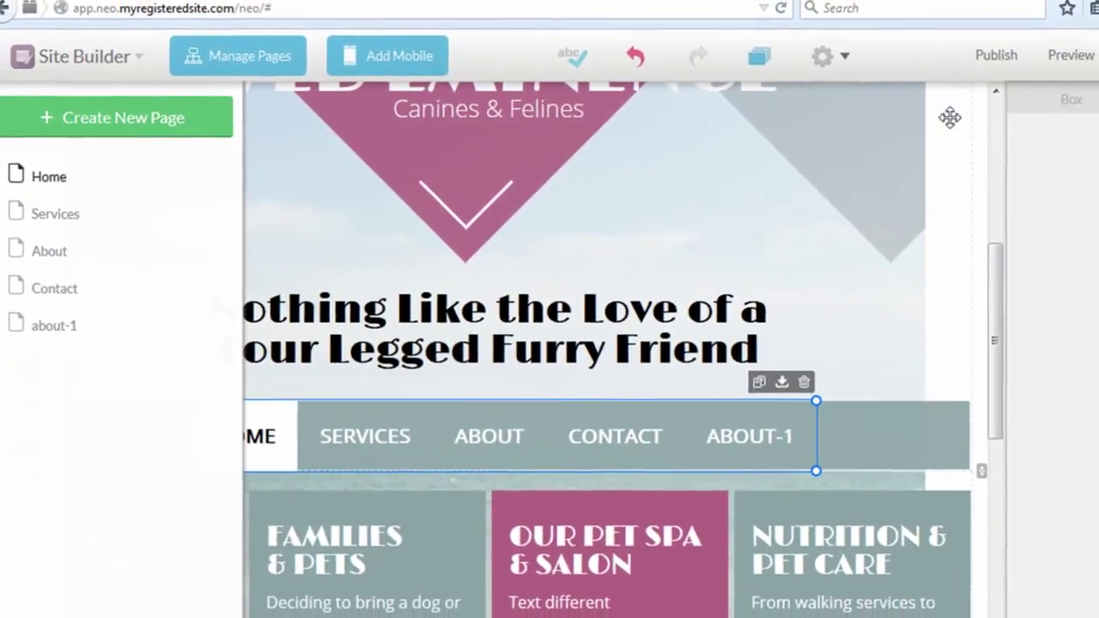
pyautogui.click(1014, 60)
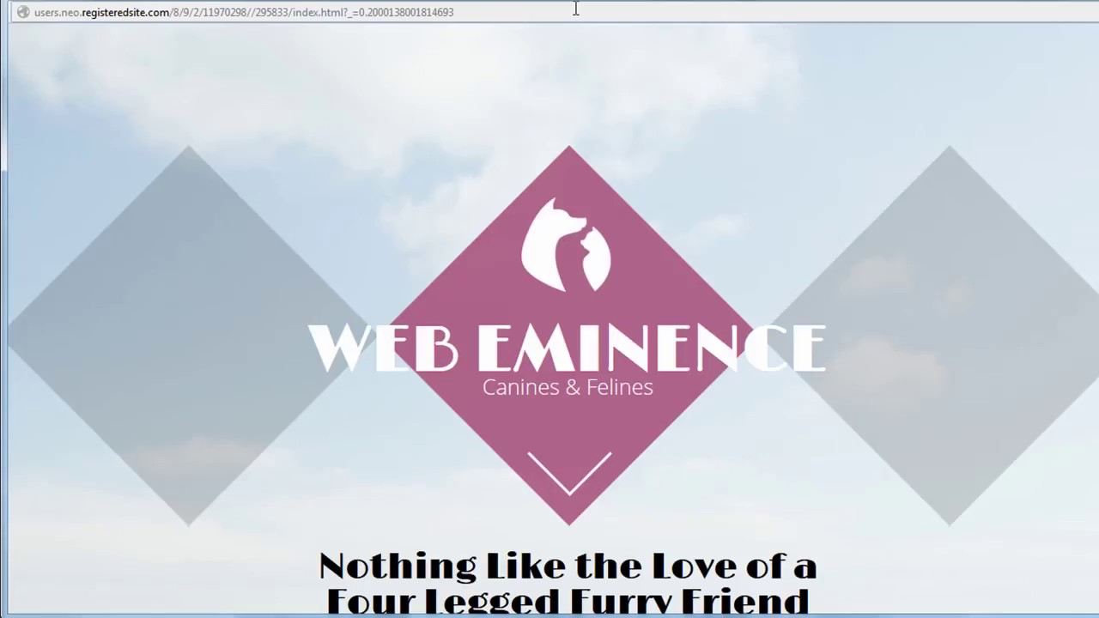
pyautogui.scroll(-5, 593, 190)
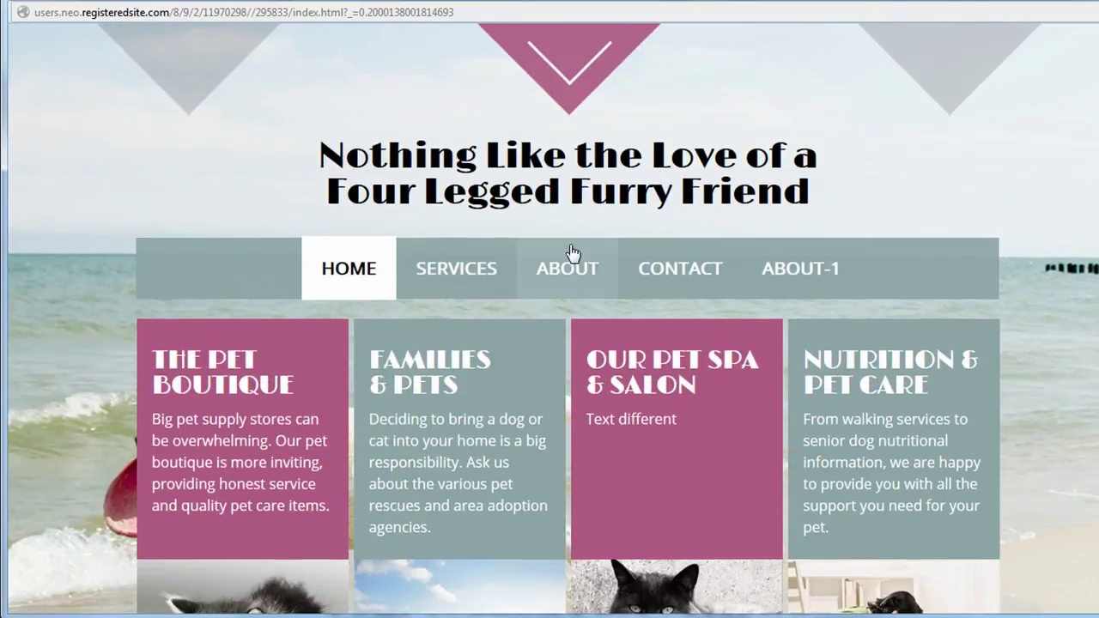
pyautogui.click(495, 271)
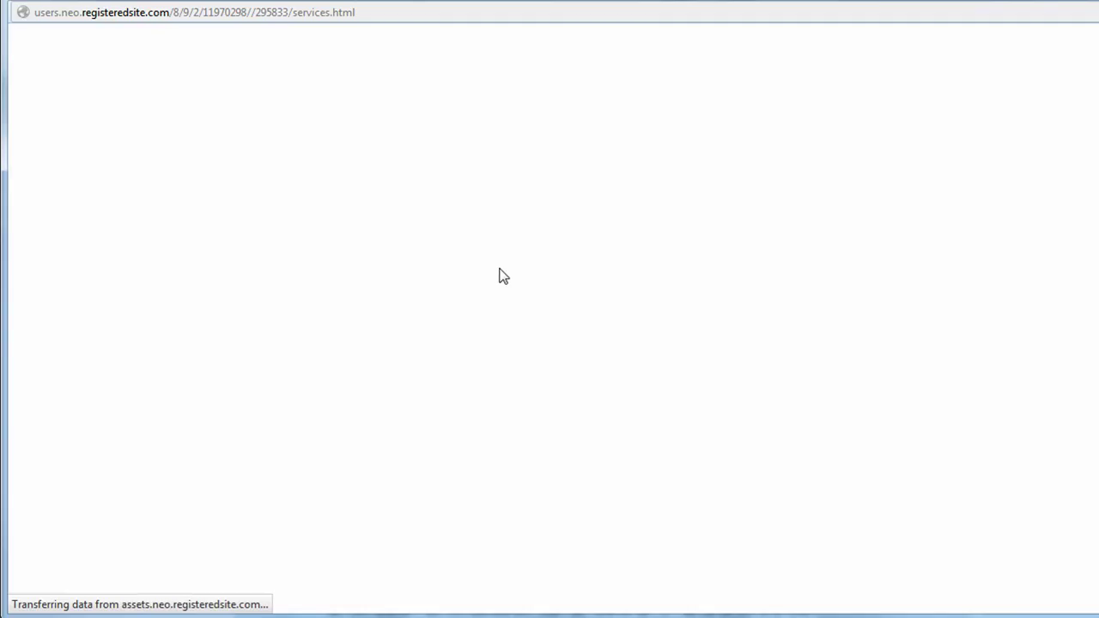
pyautogui.scroll(-5, 503, 273)
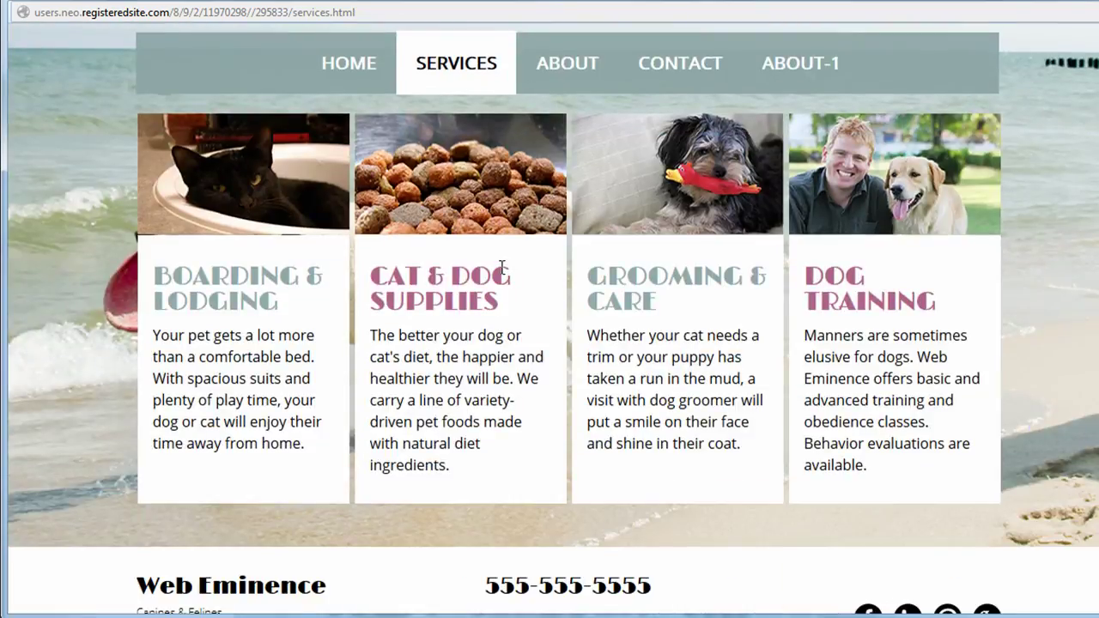
pyautogui.scroll(-1, 503, 267)
pyautogui.scroll(6, 513, 269)
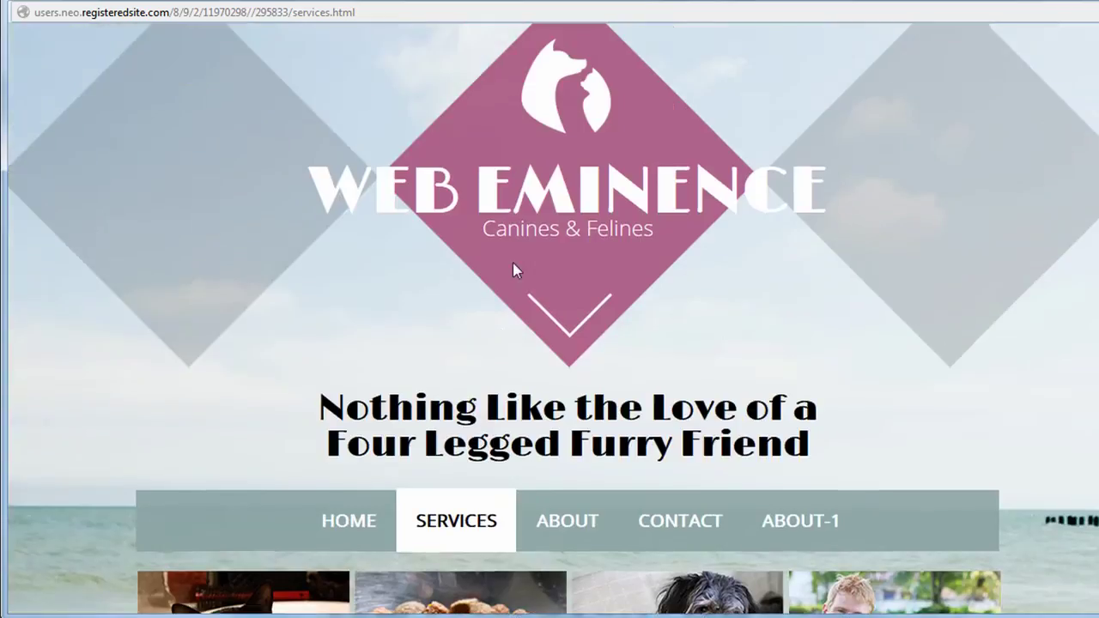
pyautogui.click(567, 522)
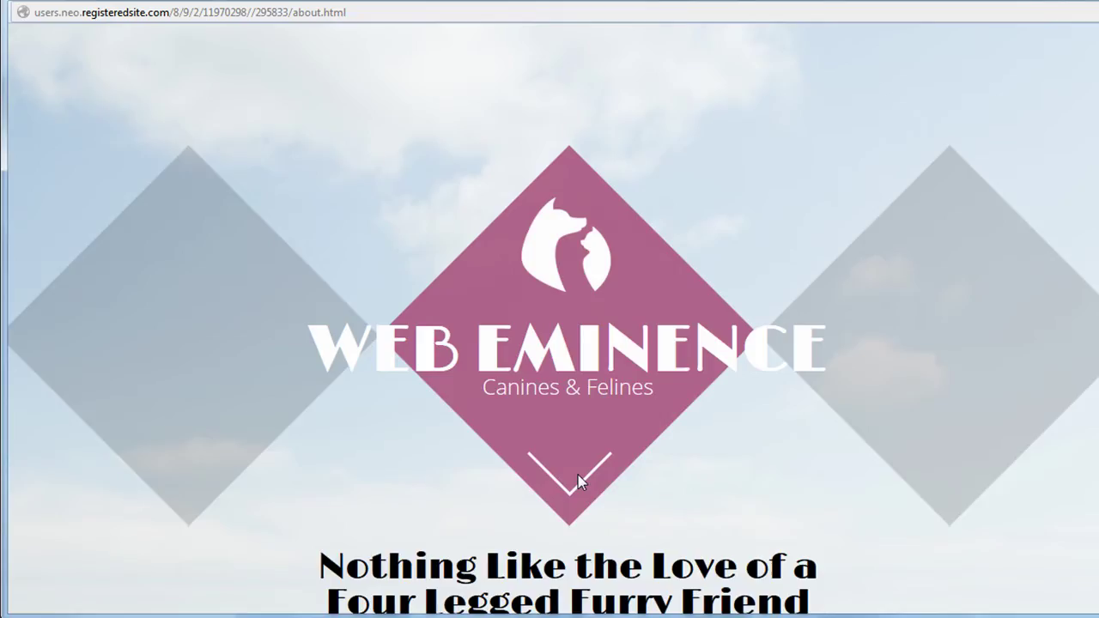
pyautogui.scroll(-7, 578, 477)
pyautogui.scroll(3, 606, 403)
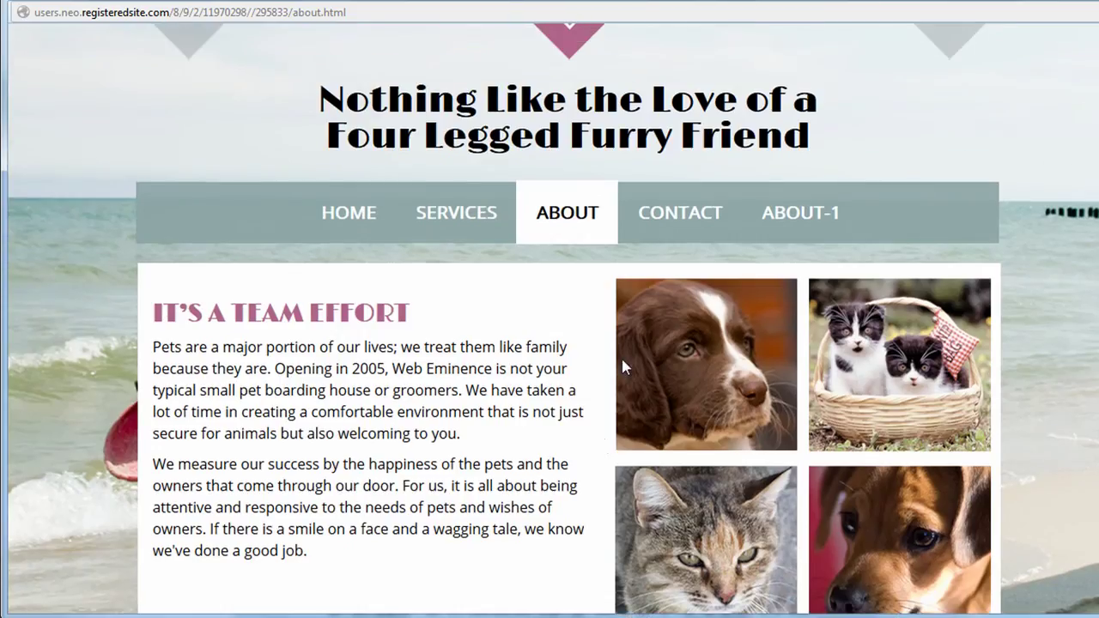
pyautogui.click(773, 217)
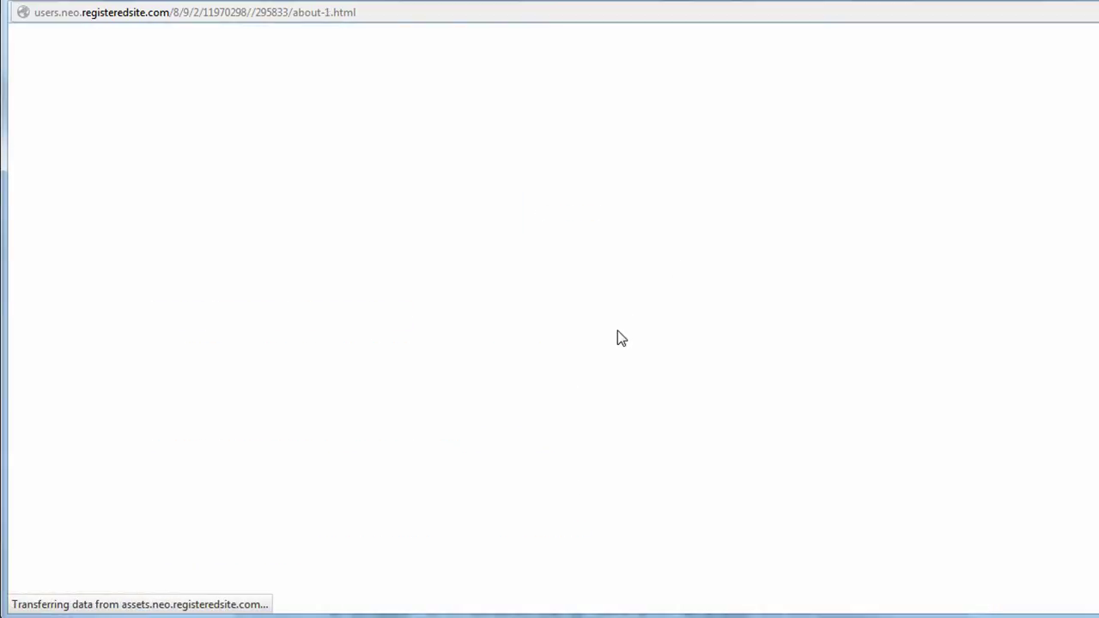
pyautogui.scroll(-5, 482, 312)
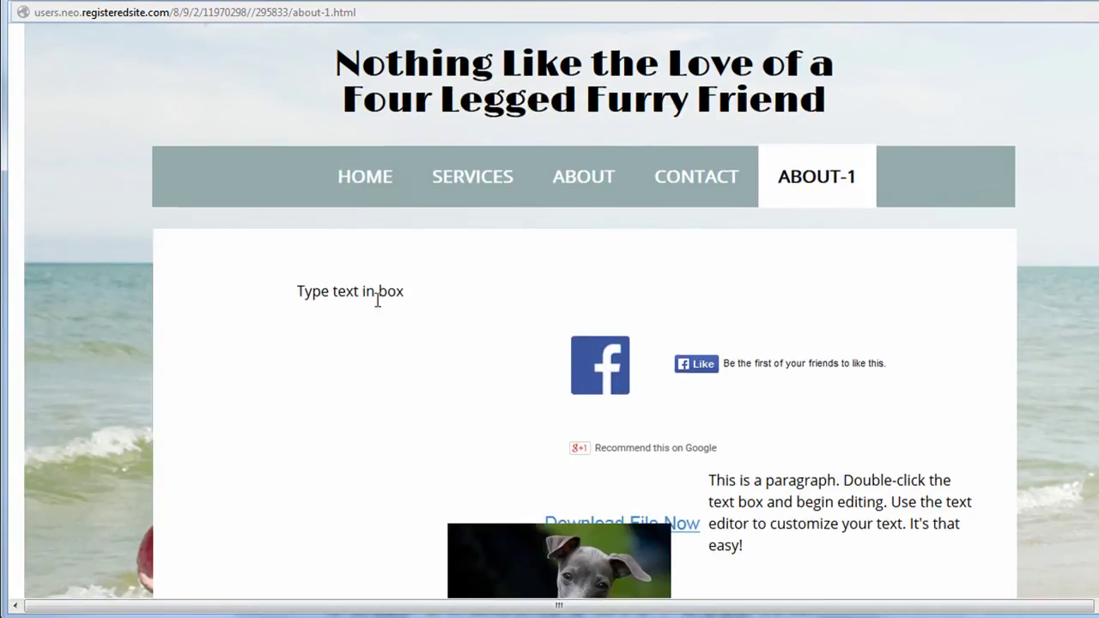
pyautogui.scroll(-5, 376, 300)
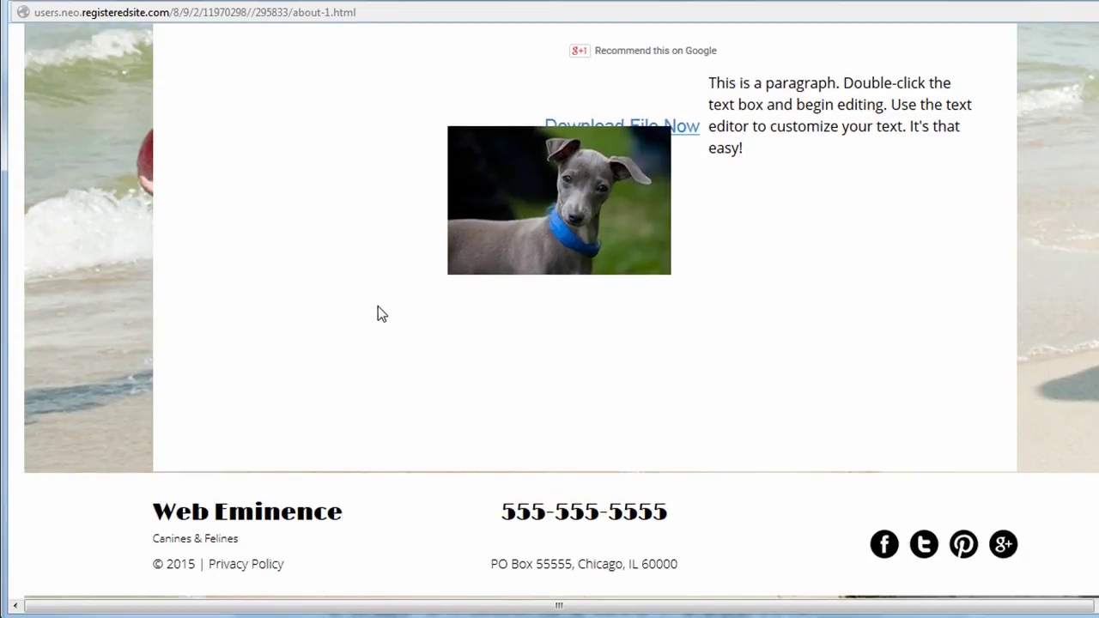
pyautogui.scroll(10, 379, 306)
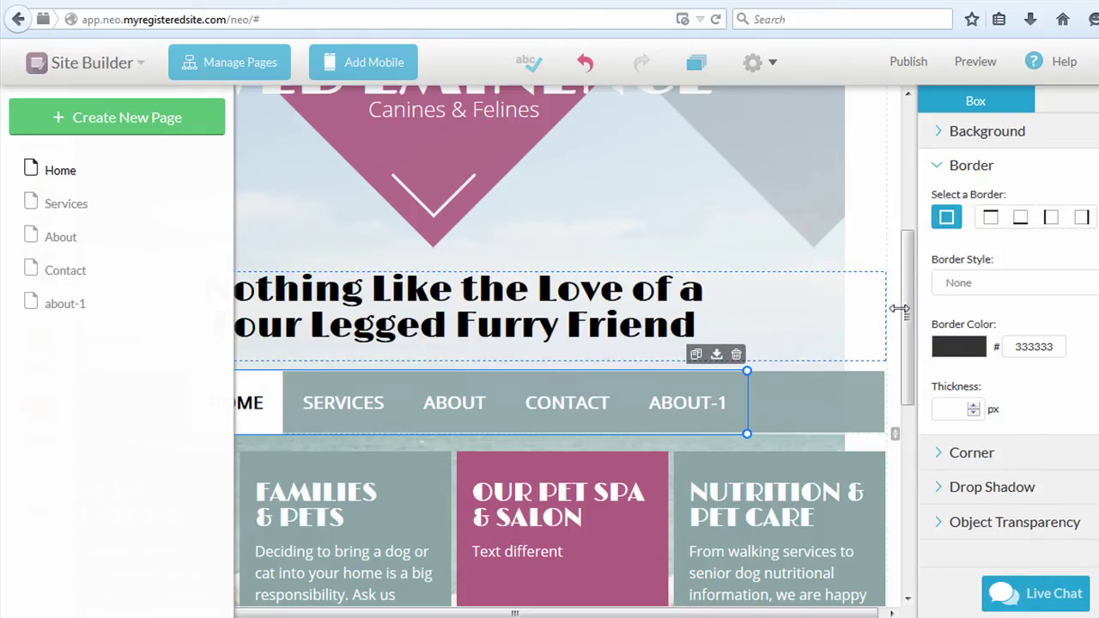
pyautogui.moveTo(902, 307); pyautogui.dragTo(907, 164)
pyautogui.click(376, 59)
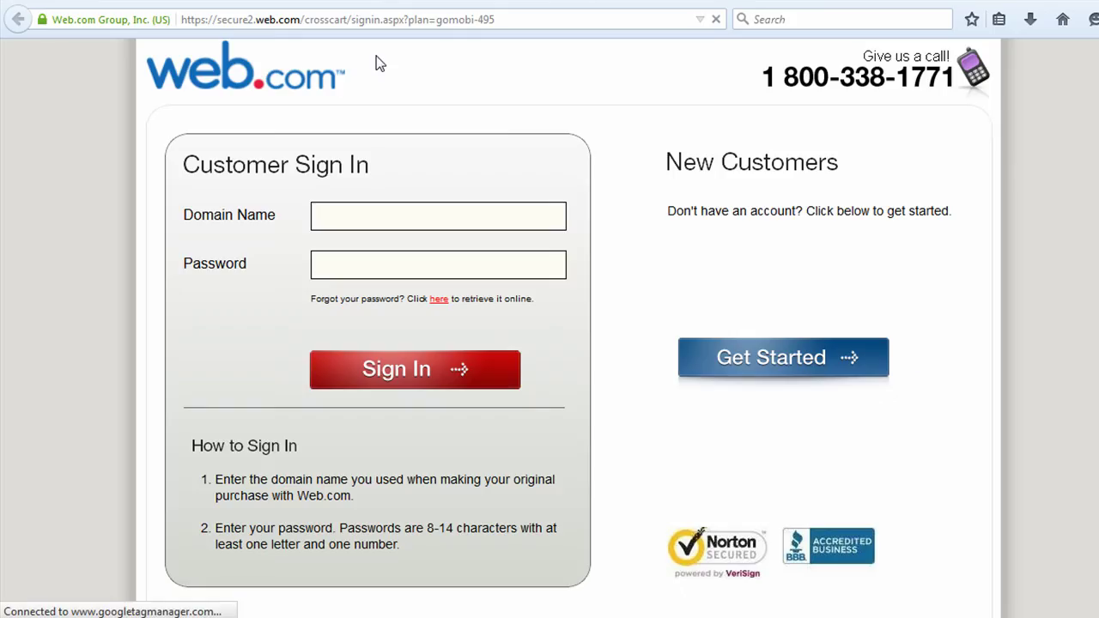
pyautogui.click(320, 5)
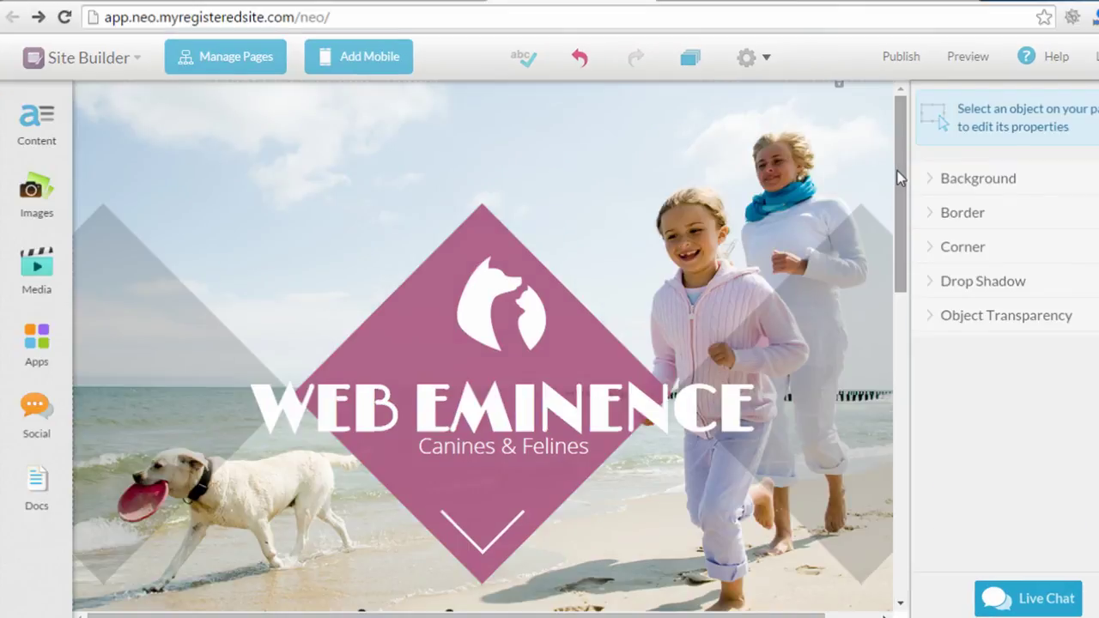
# - Edit the Our Pet Spa & Salon card so its text reads 'Text different'
pyautogui.moveTo(899, 180); pyautogui.dragTo(913, 401)
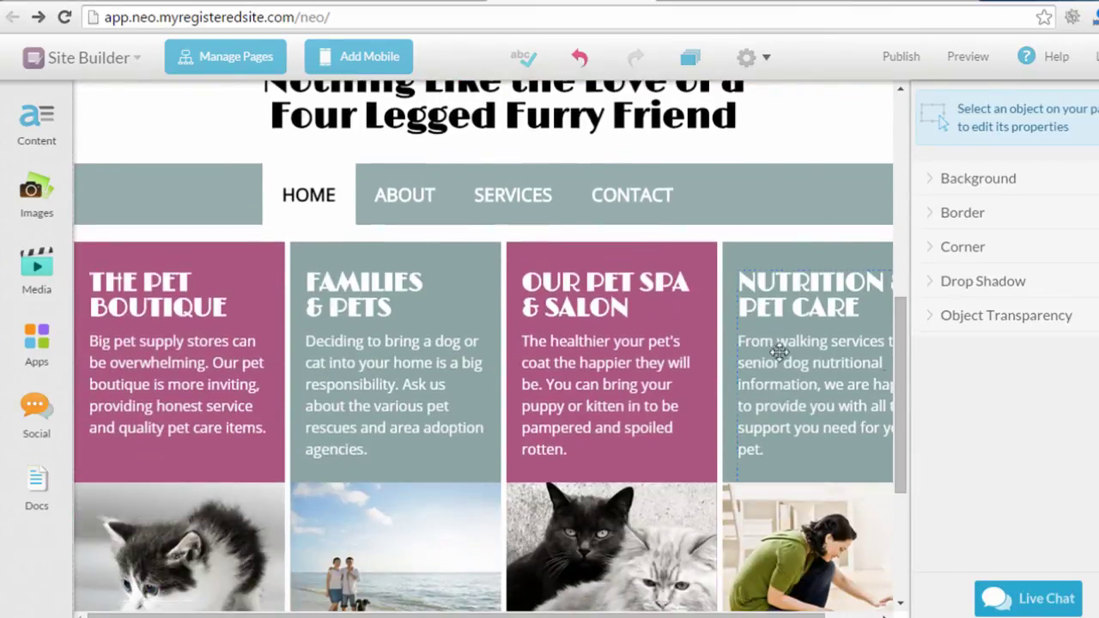
pyautogui.click(608, 299)
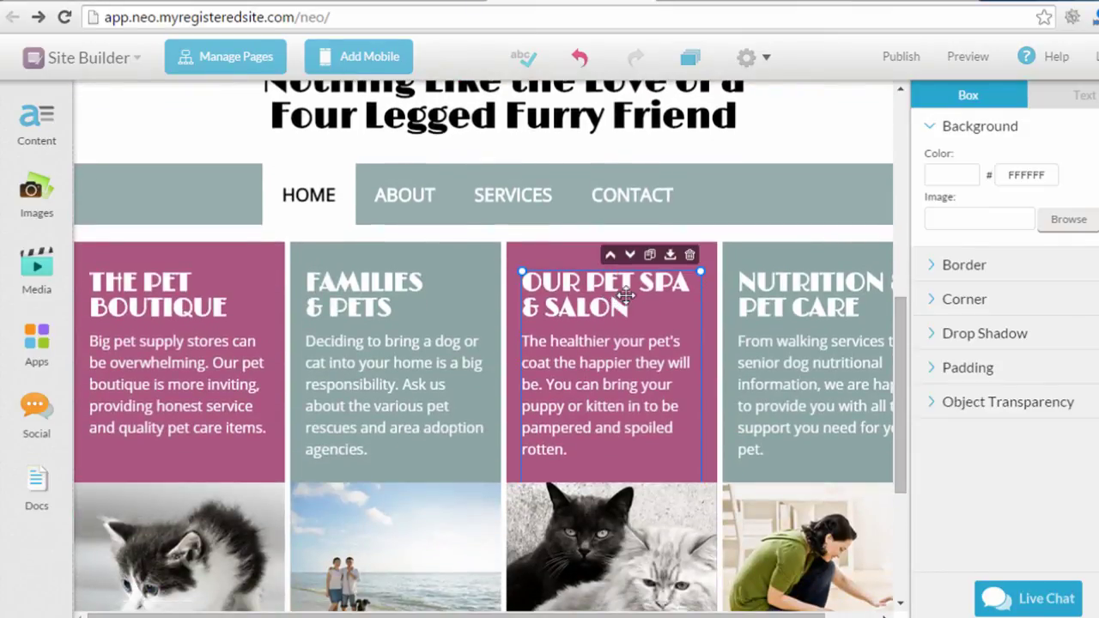
pyautogui.click(608, 352)
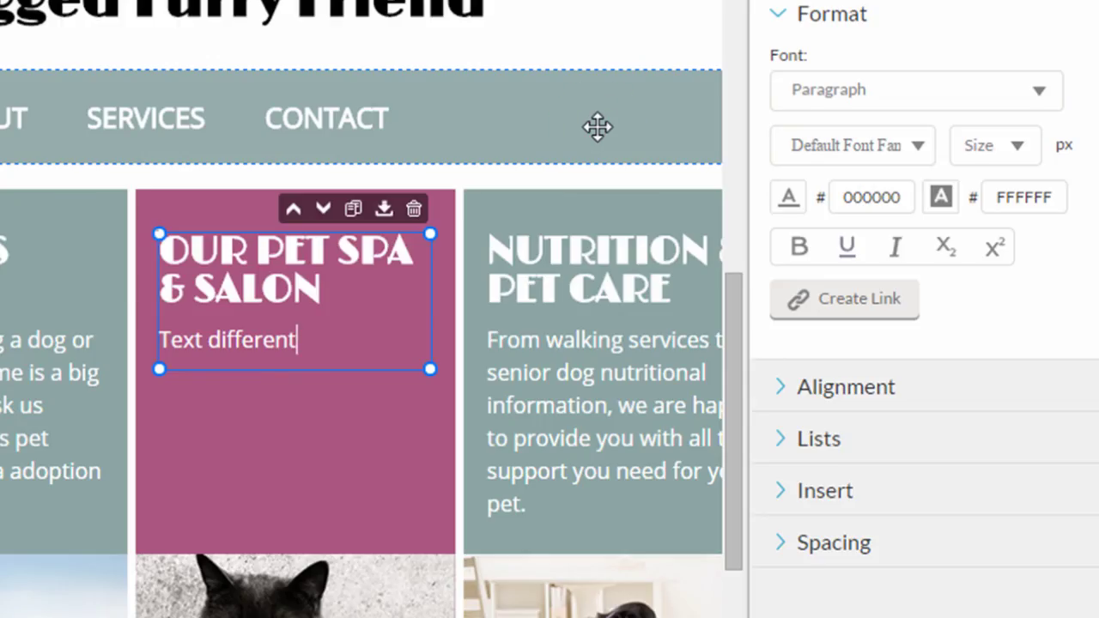
pyautogui.click(597, 127)
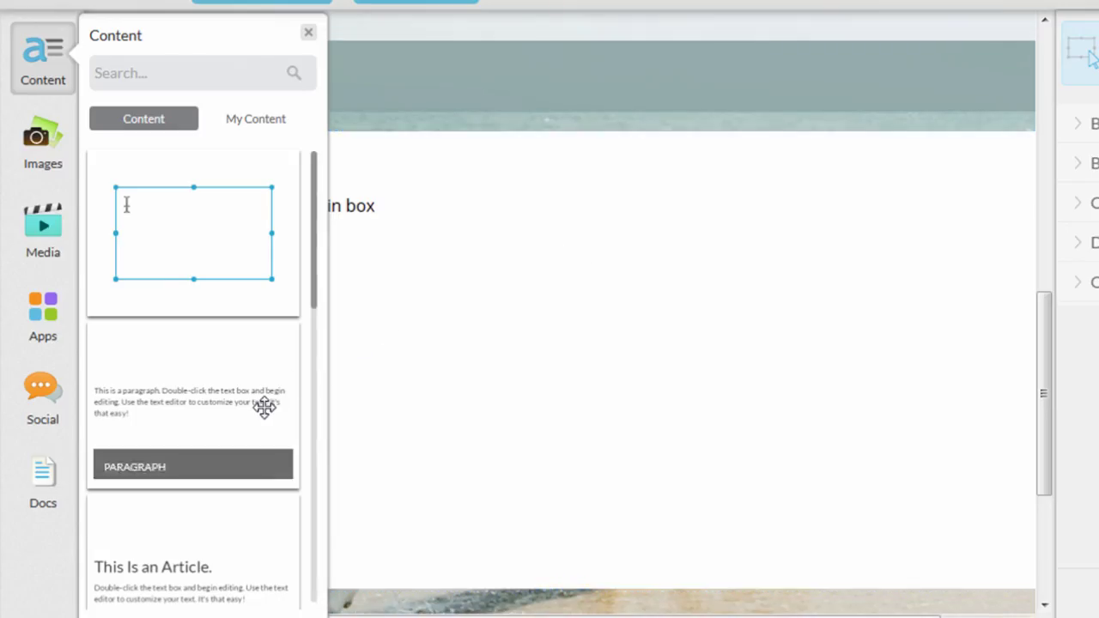
# - Place an Article text block on the page and select the word ARTICLE in its heading
pyautogui.scroll(-1, 240, 463)
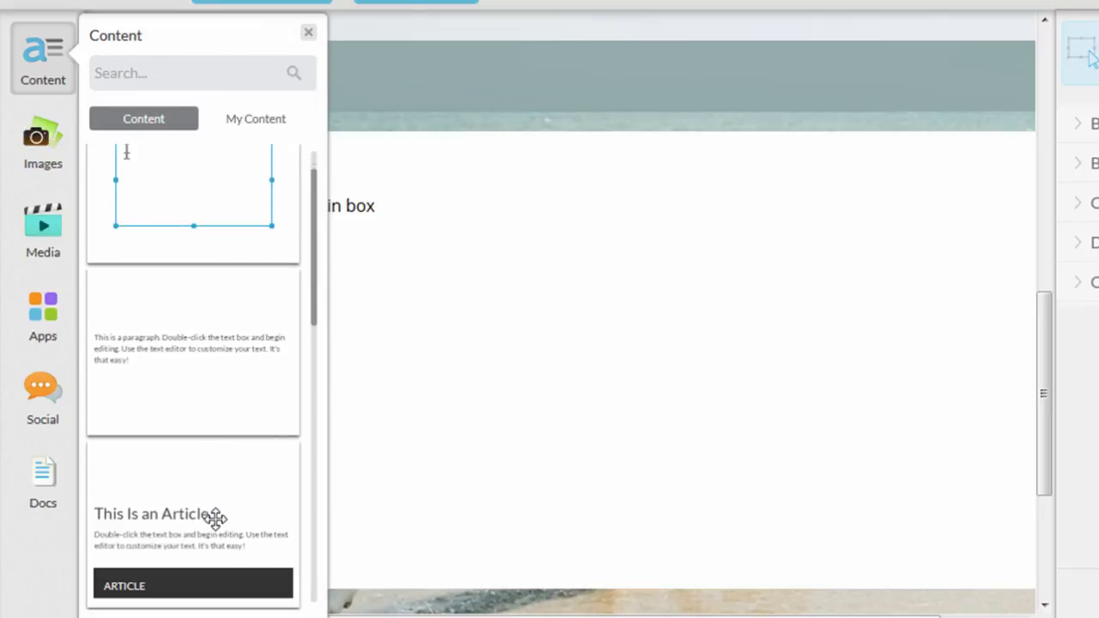
pyautogui.moveTo(214, 520); pyautogui.dragTo(557, 184)
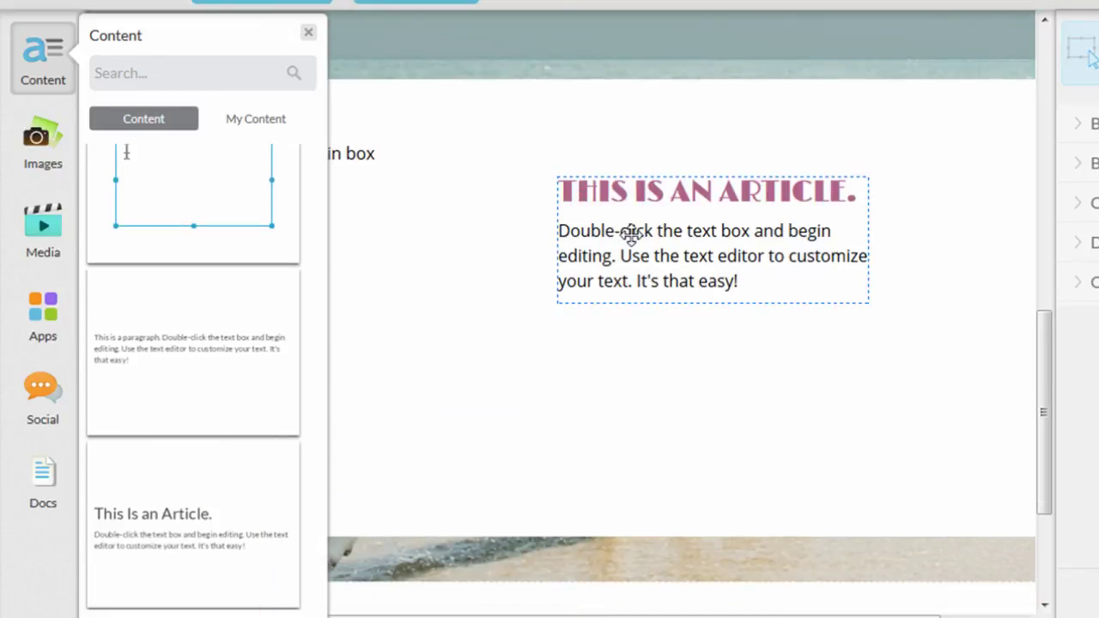
pyautogui.click(693, 196)
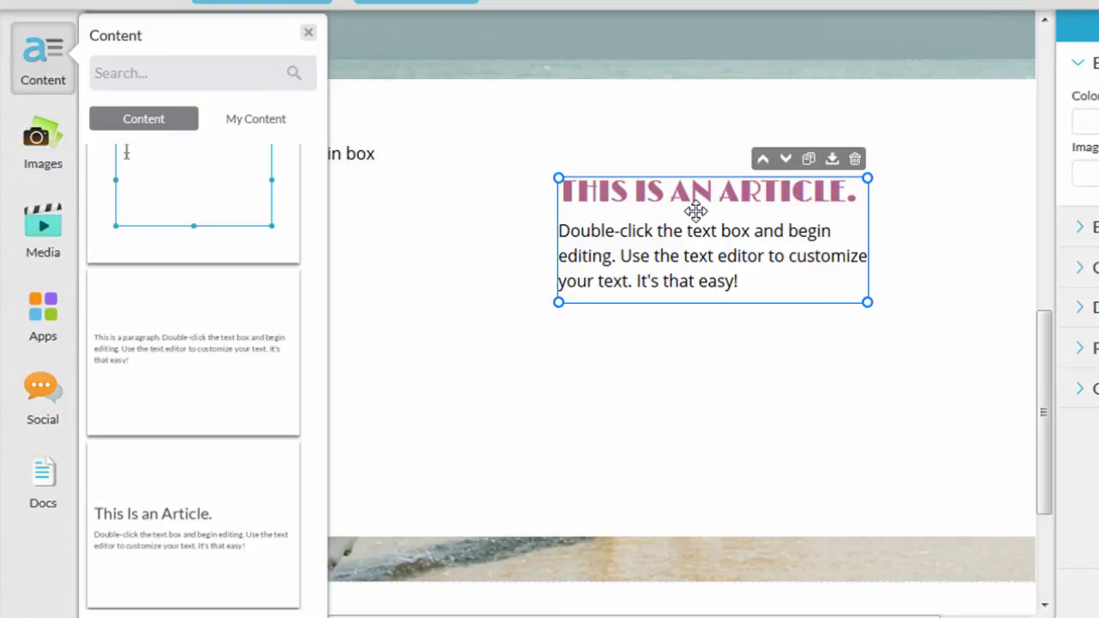
pyautogui.click(703, 256)
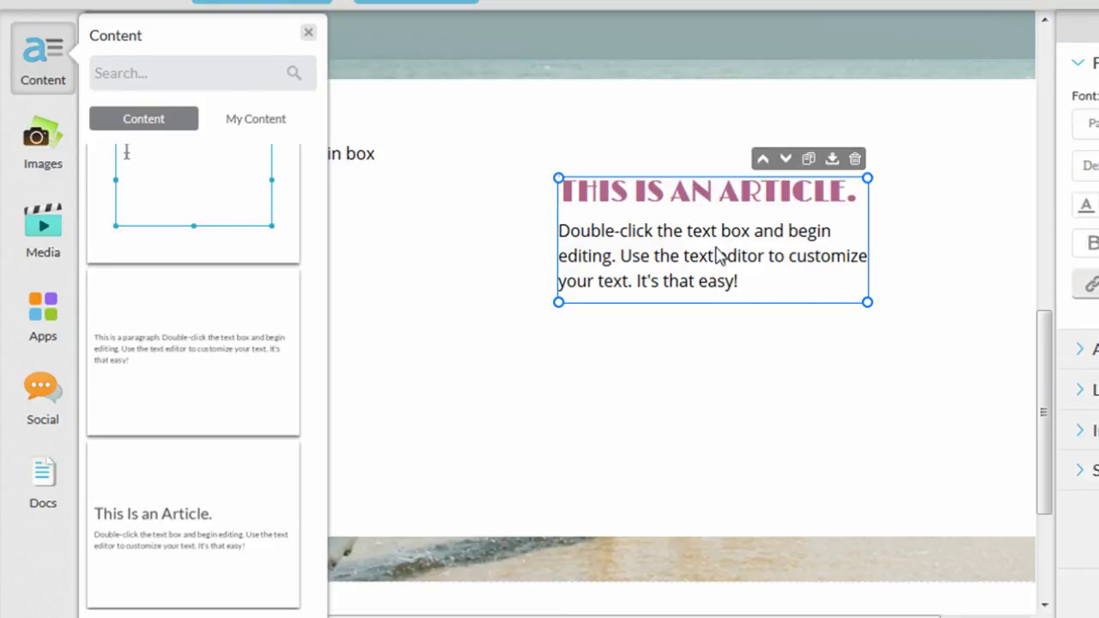
pyautogui.doubleClick(747, 194)
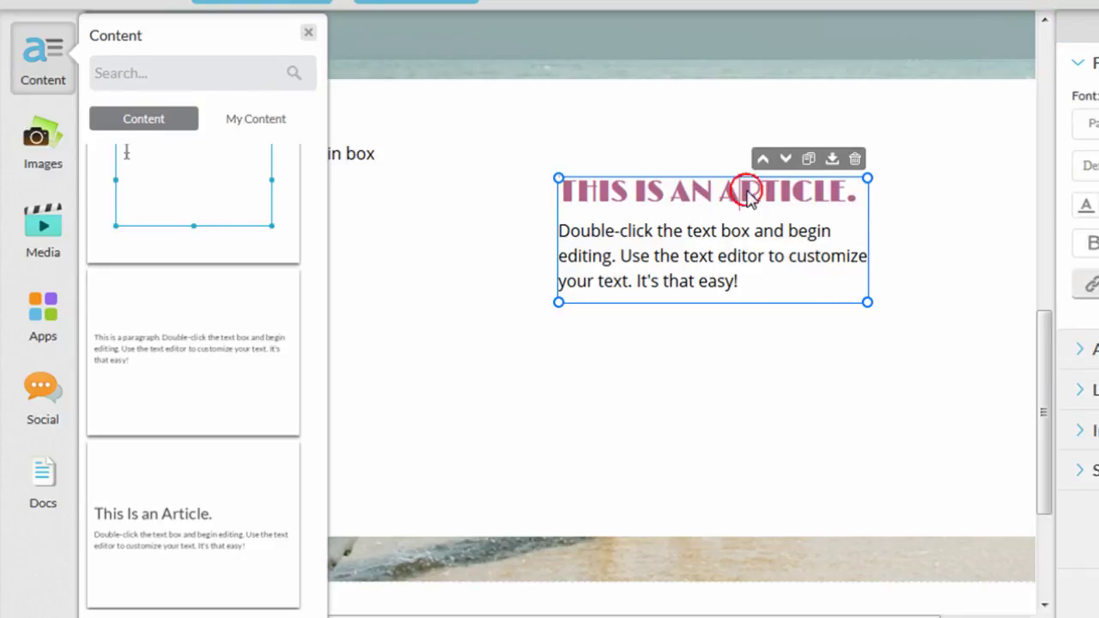
pyautogui.click(745, 236)
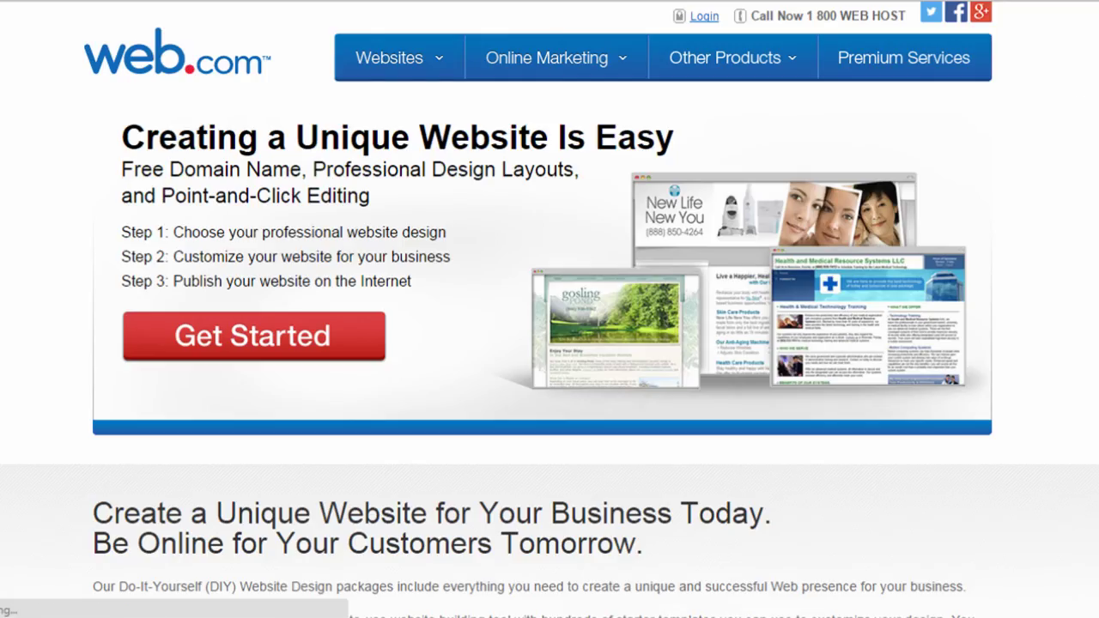
# - Enlarge the first sample design layout, then advance to the brown countryside template
pyautogui.scroll(-4, 550, 309)
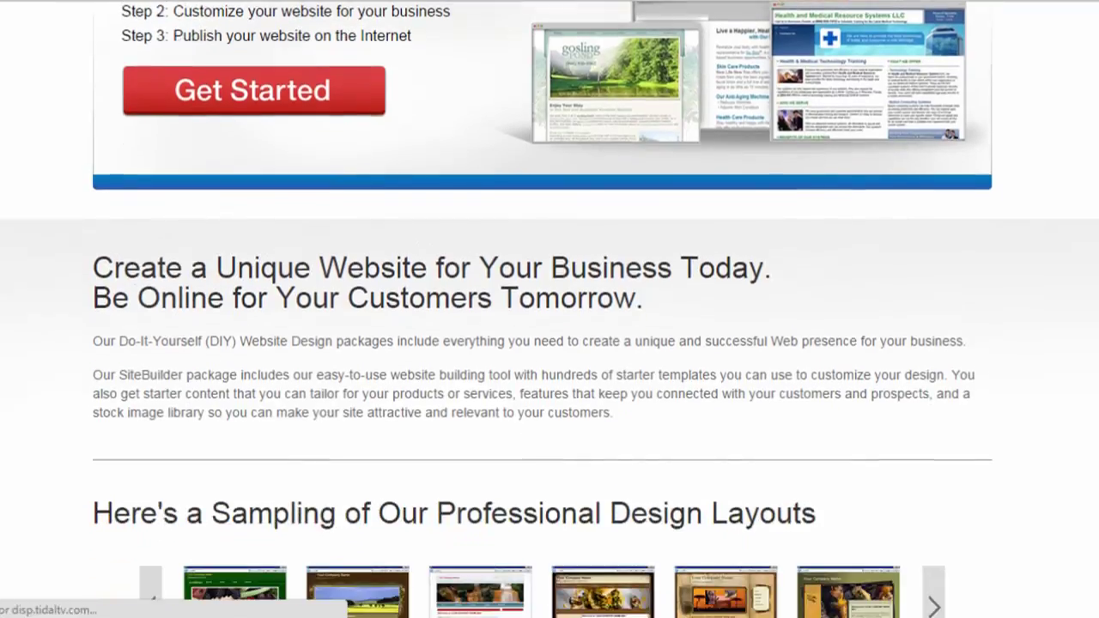
pyautogui.scroll(-3, 798, 325)
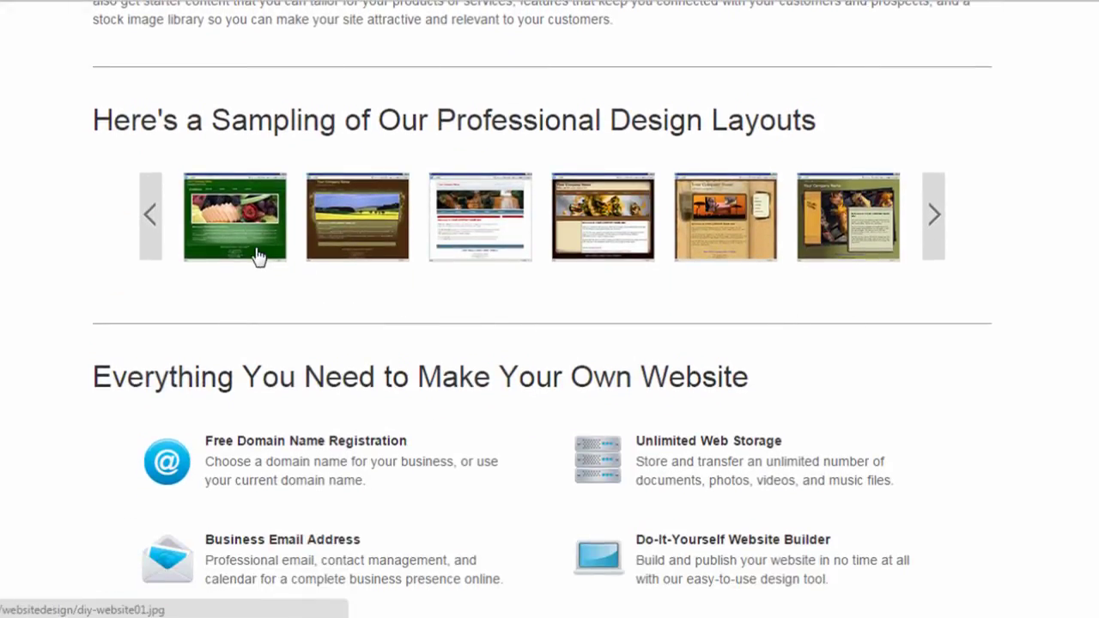
pyautogui.click(258, 256)
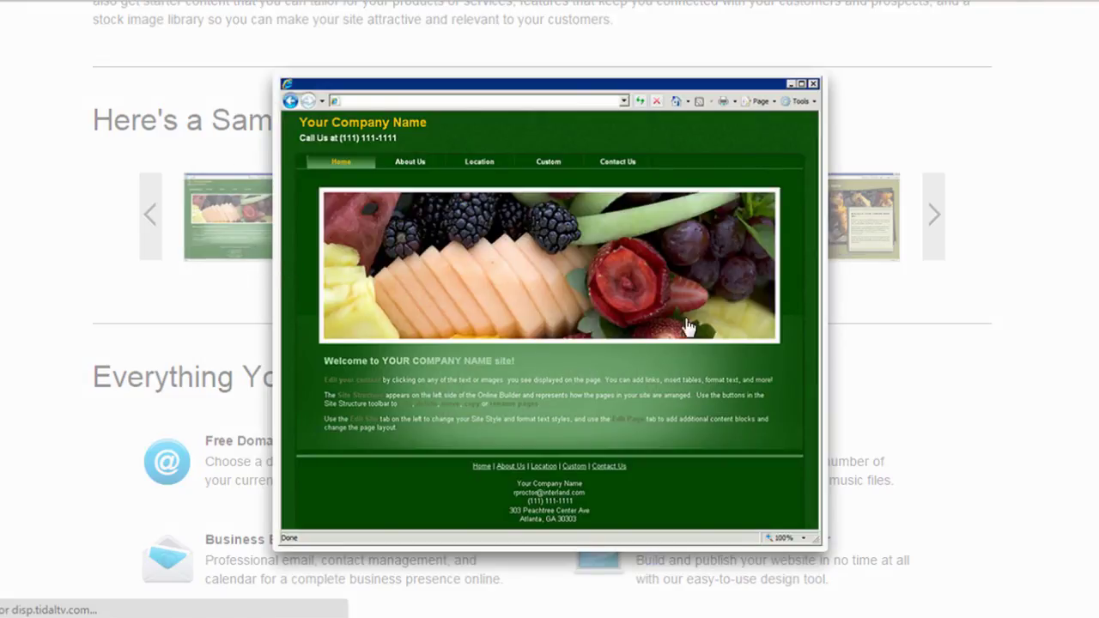
pyautogui.click(852, 311)
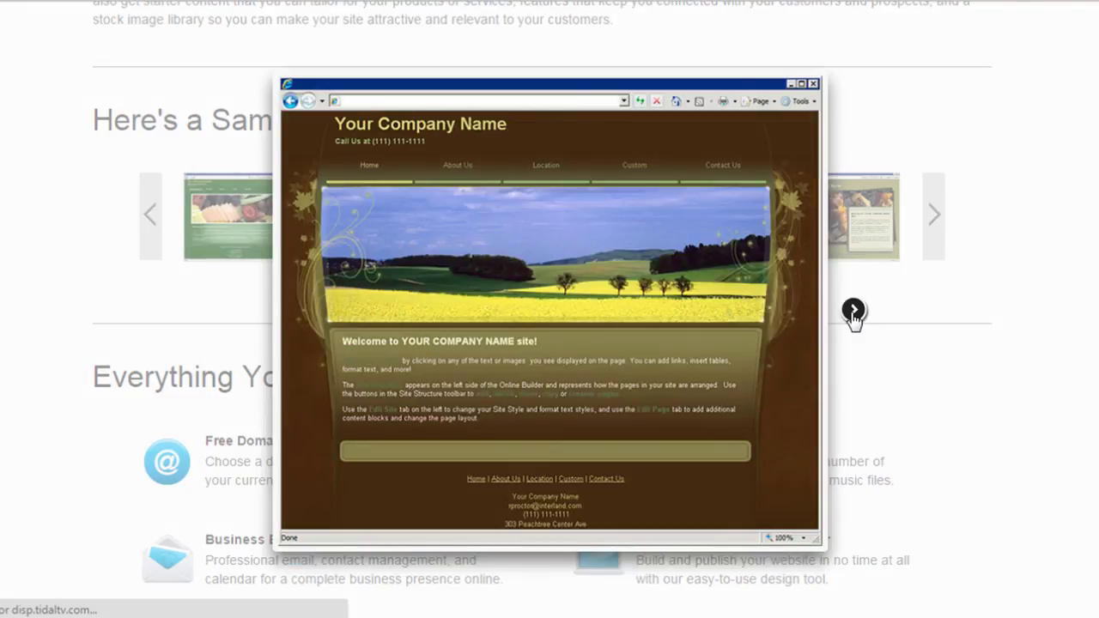